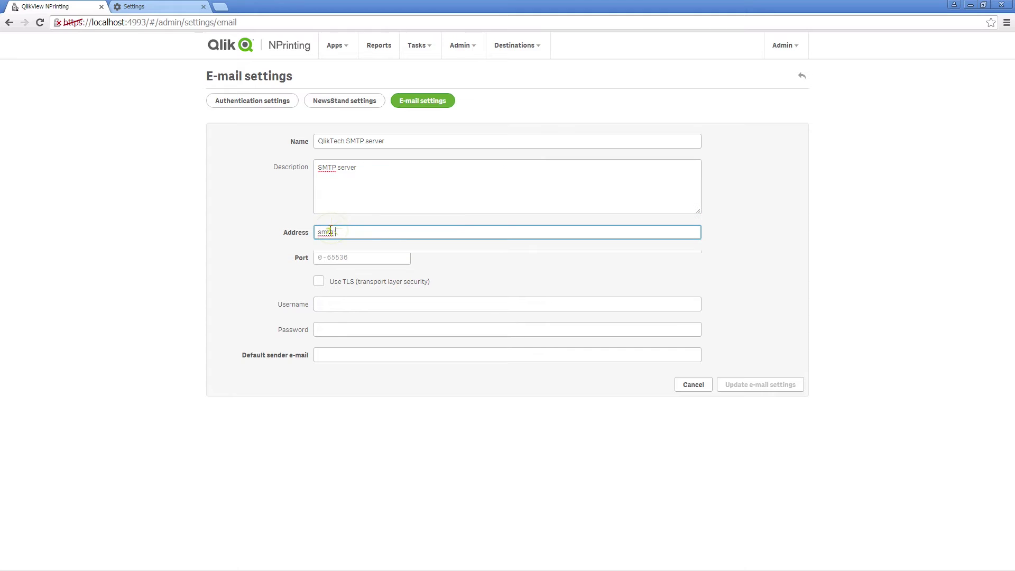
Save e-mail settings with SMTP server smtp.qliktech.com, port 25 and a no-reply default sender
type(".qliktech.com")
key("Tab")
type("25")
key("Tab")
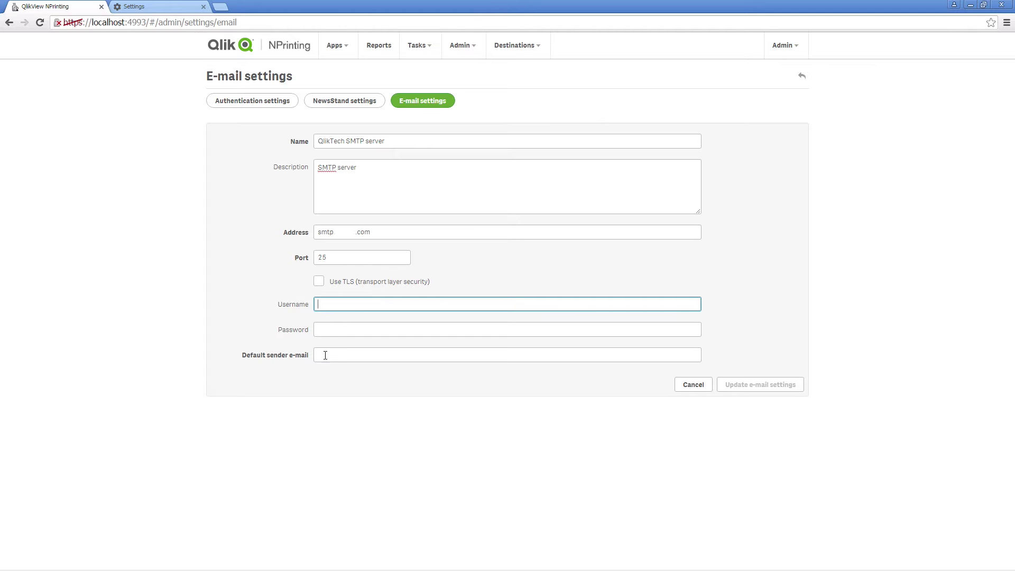
left_click(328, 357)
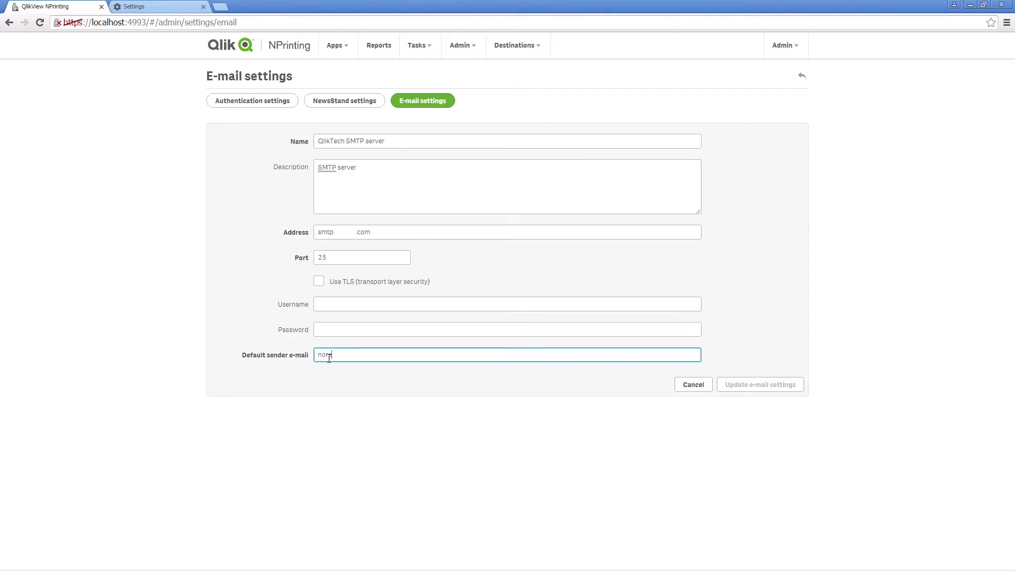
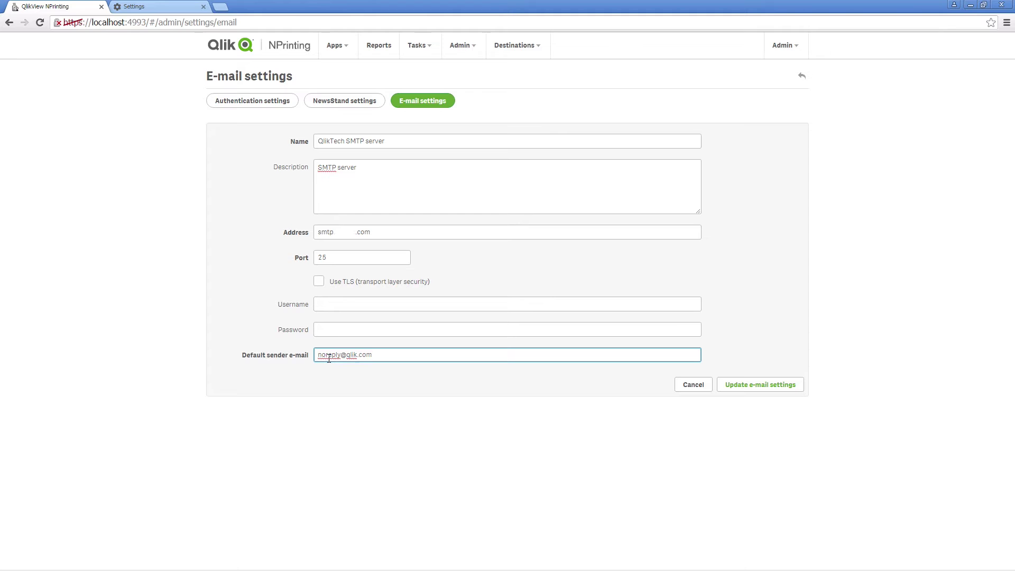
left_click(745, 388)
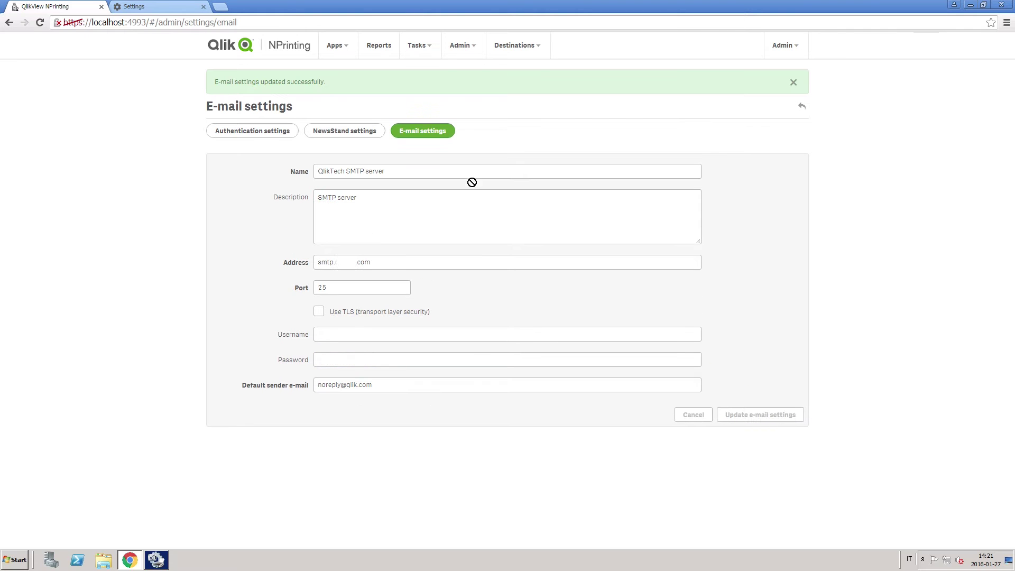
left_click(413, 46)
left_click(422, 68)
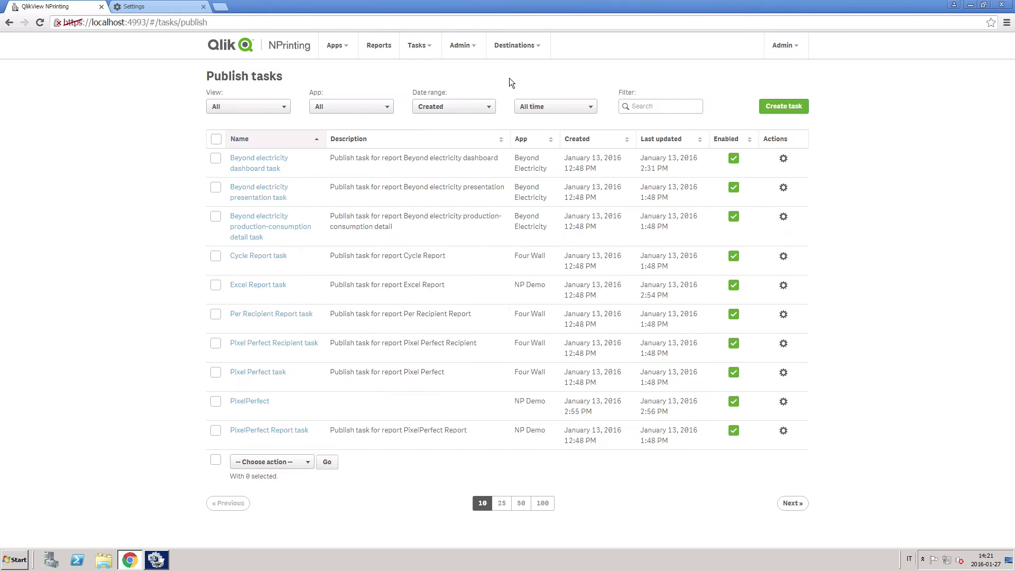
Create the publish task 'Sales Report by email' for the Beyond Electricity app and view its reports
left_click(777, 104)
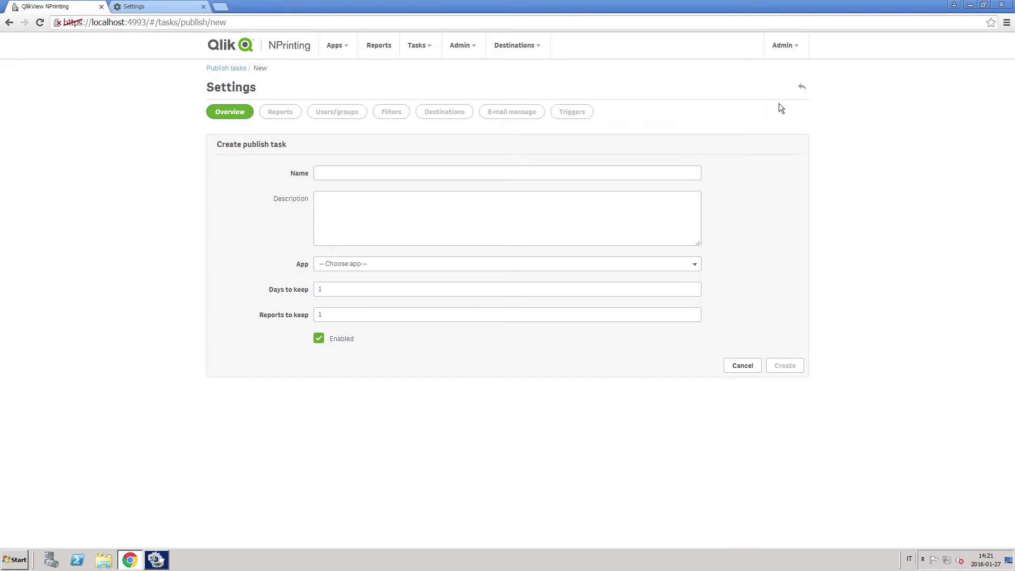
left_click(492, 175)
type("Sales Report by email")
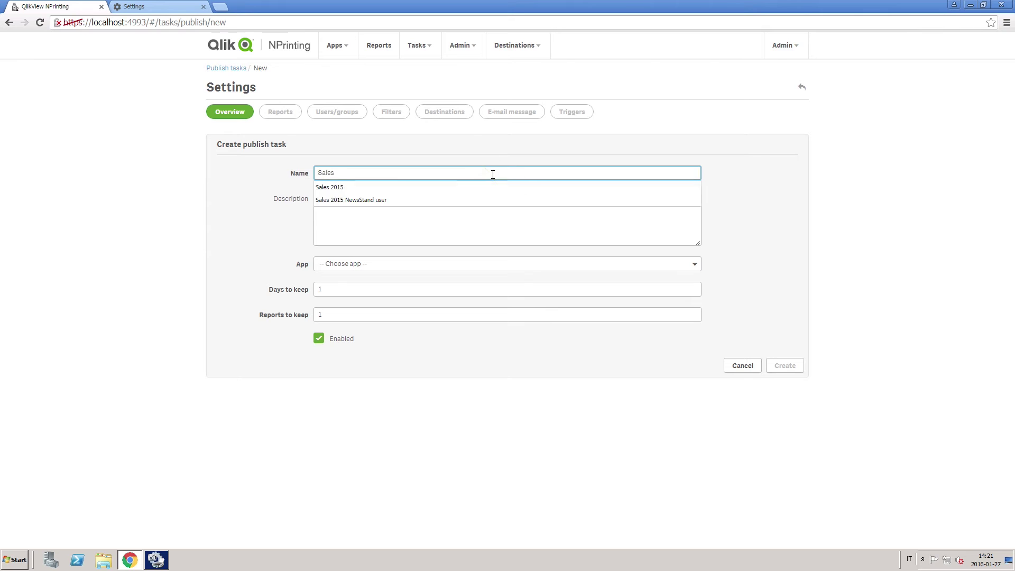
left_click(490, 263)
left_click(390, 287)
left_click(786, 365)
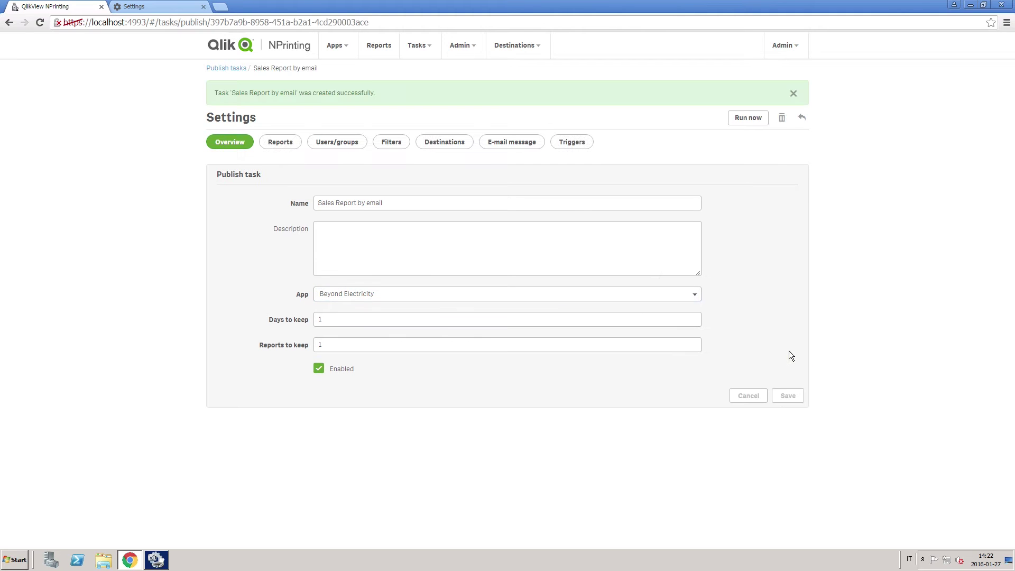
left_click(275, 142)
Add the Beyond electricity dashboard report to the task with PDF as output format
left_click(787, 133)
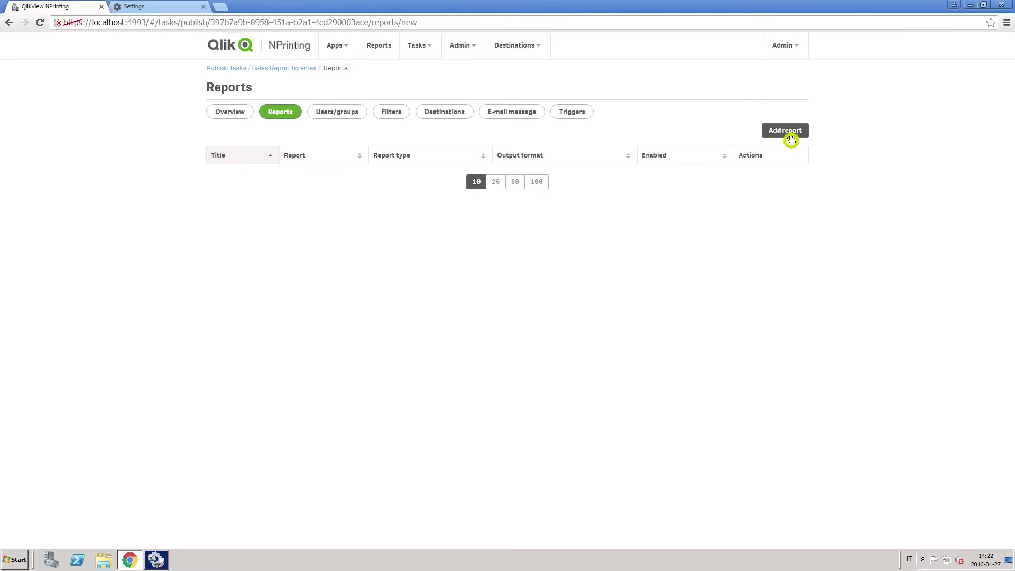
left_click(646, 154)
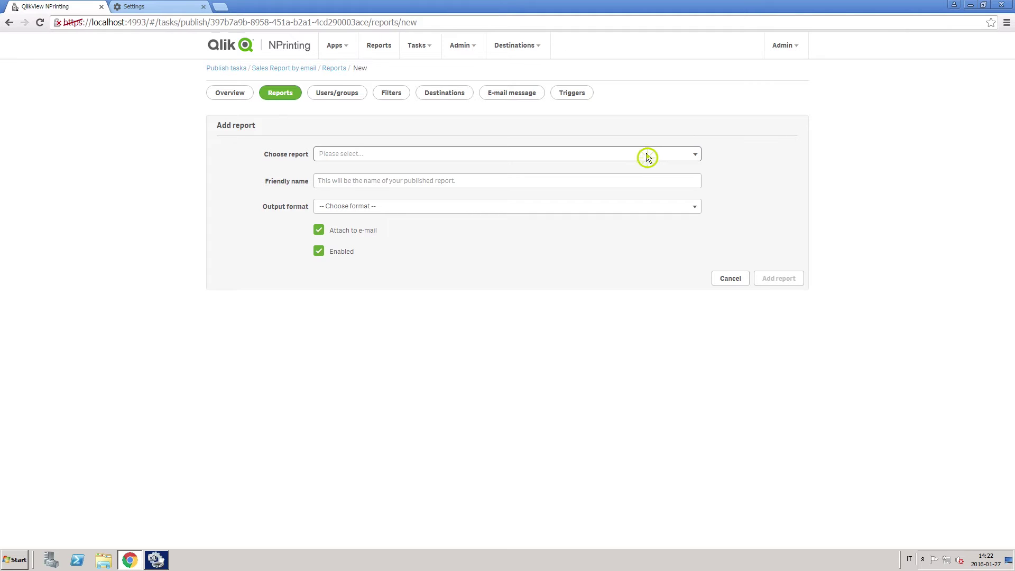
left_click(423, 185)
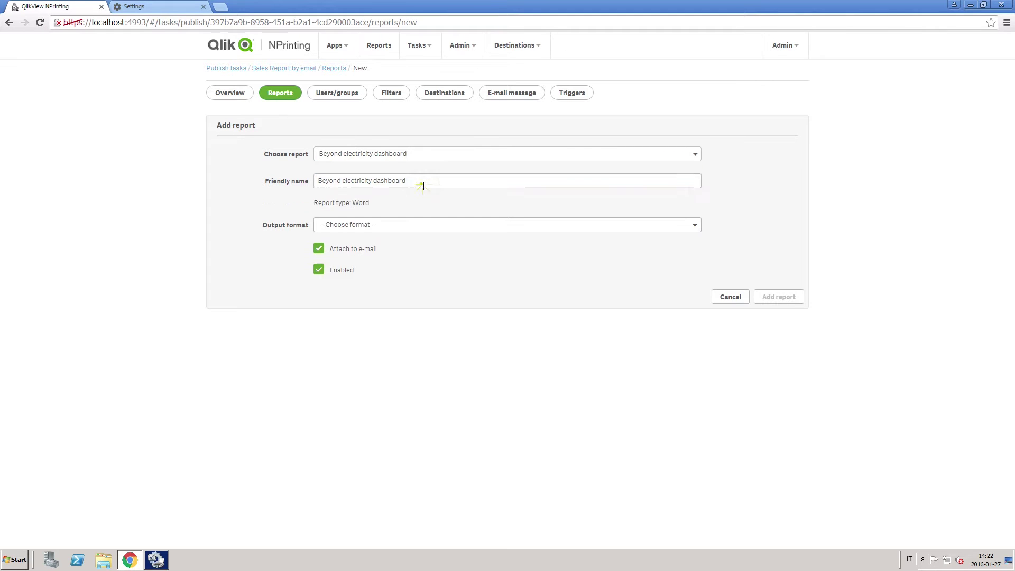
left_click(433, 226)
left_click(416, 276)
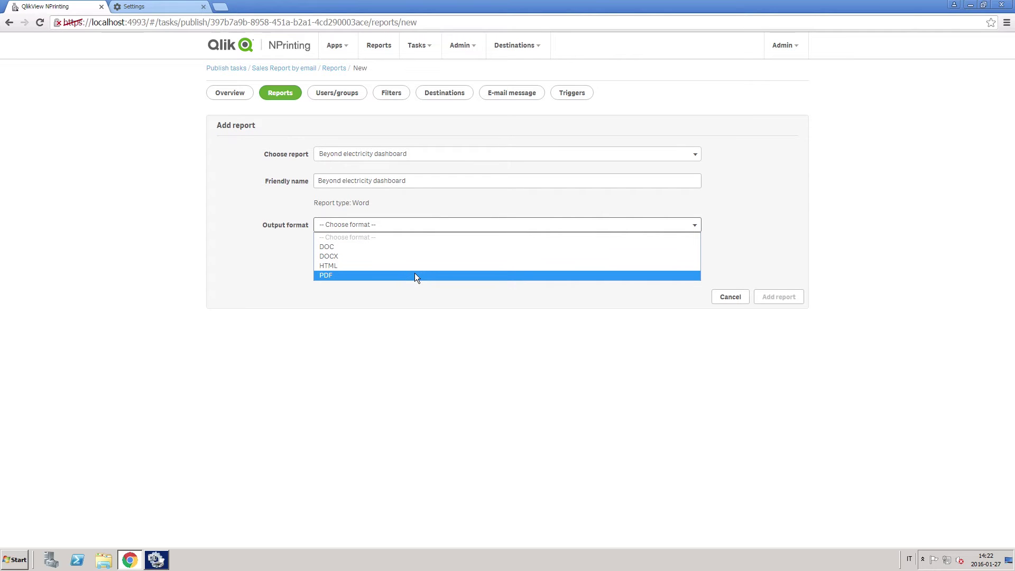
left_click(415, 274)
left_click(774, 299)
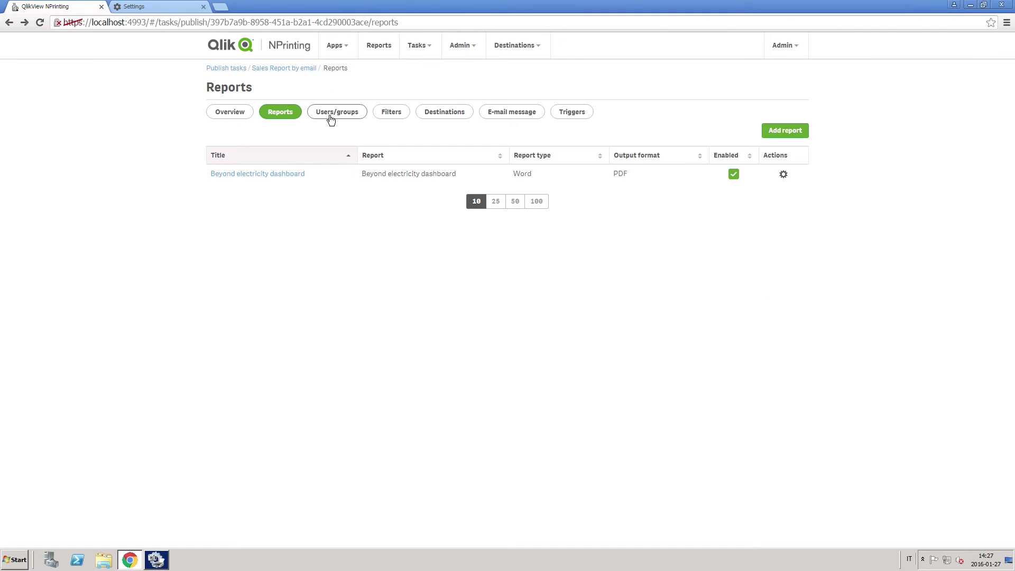
left_click(334, 115)
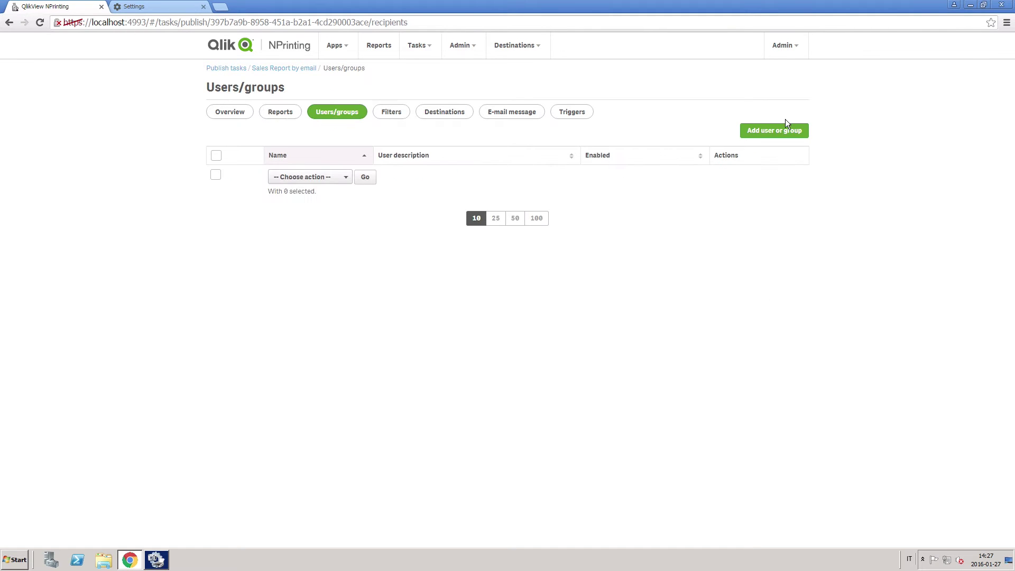
Add the searched user as a task recipient with e-mail delivery enabled
left_click(782, 133)
left_click(694, 155)
type("isa")
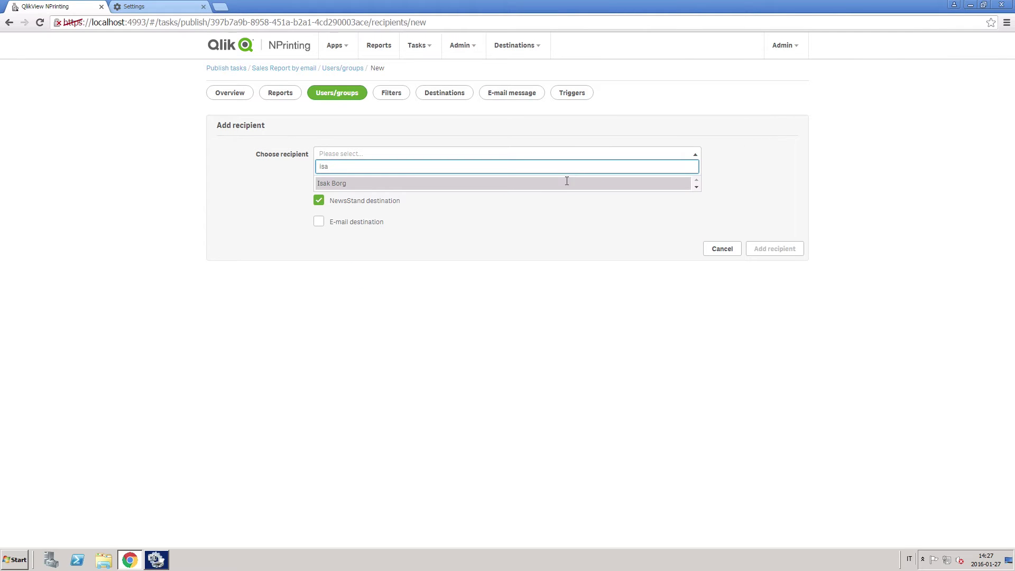
left_click(562, 183)
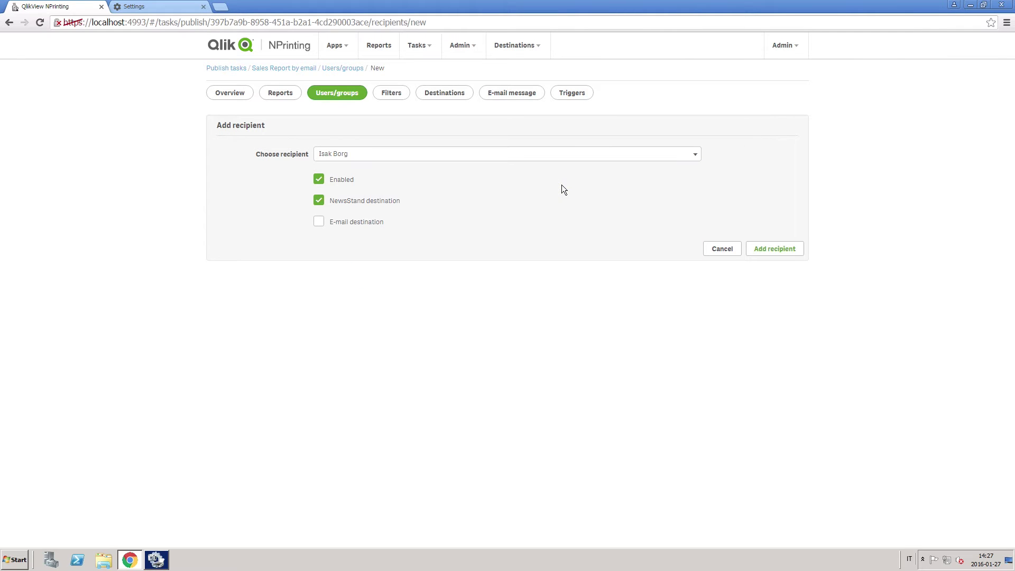
left_click(319, 222)
left_click(775, 248)
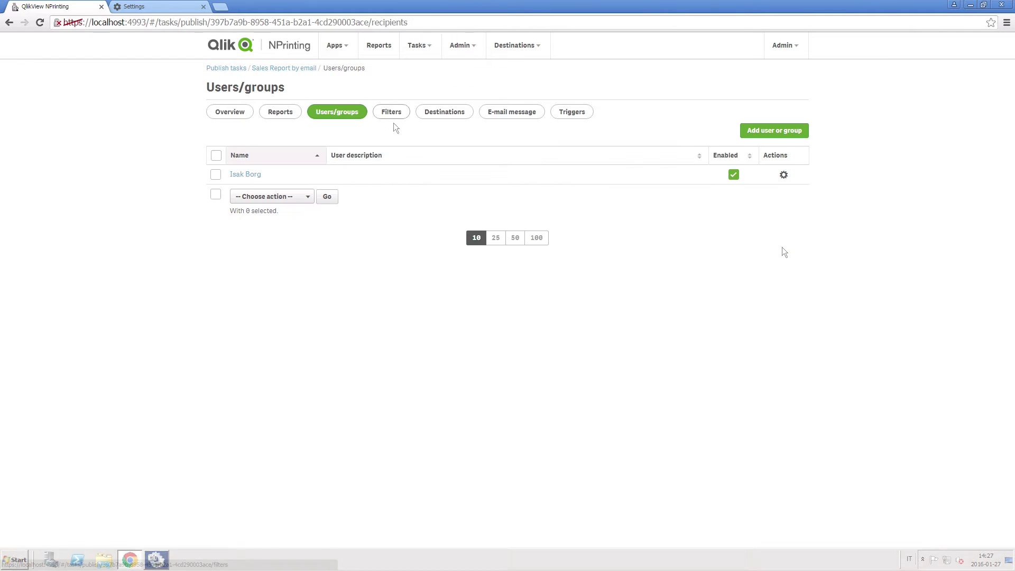
Add and save a Country filter for the task
left_click(391, 117)
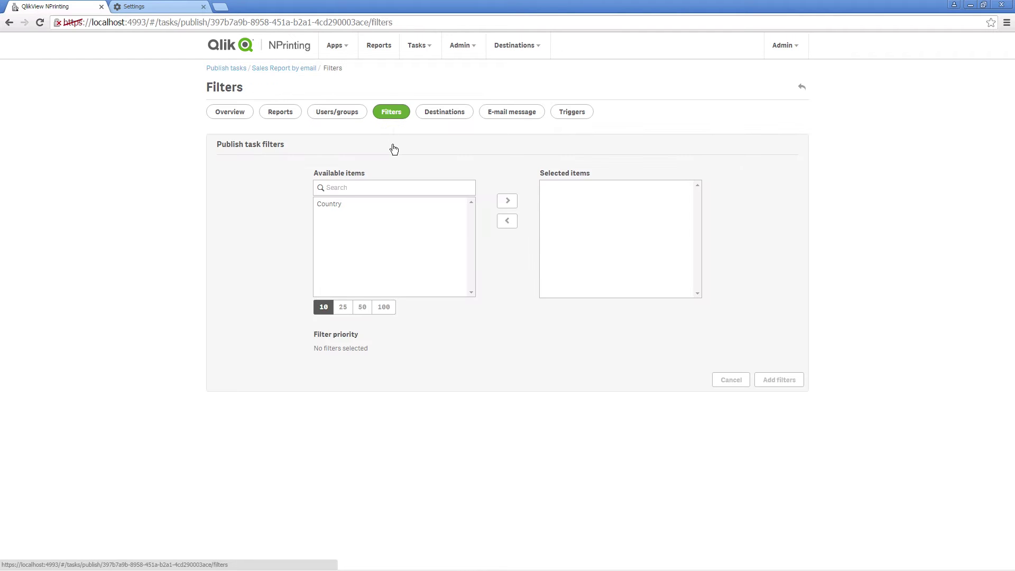
left_click(331, 209)
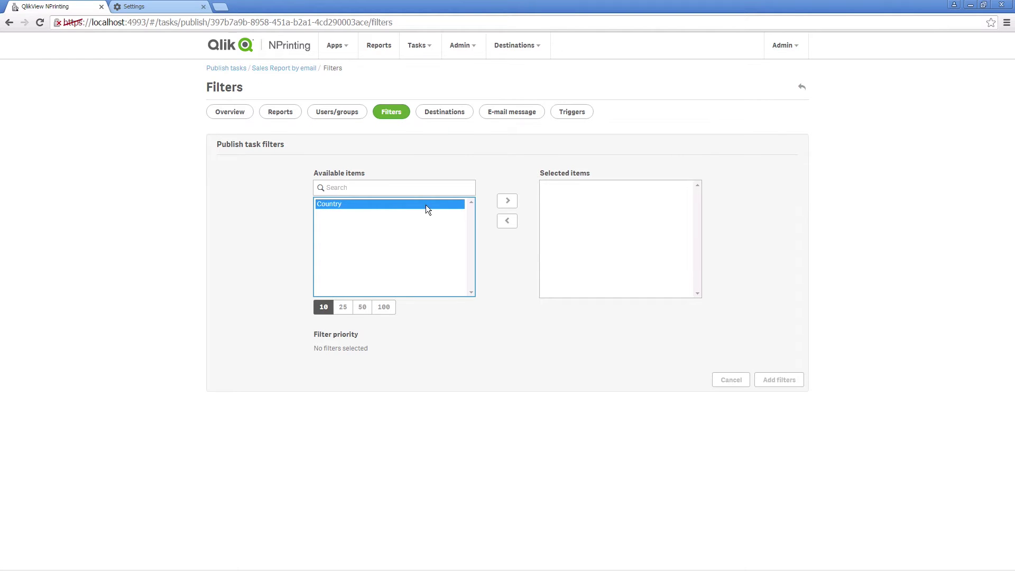
left_click(507, 203)
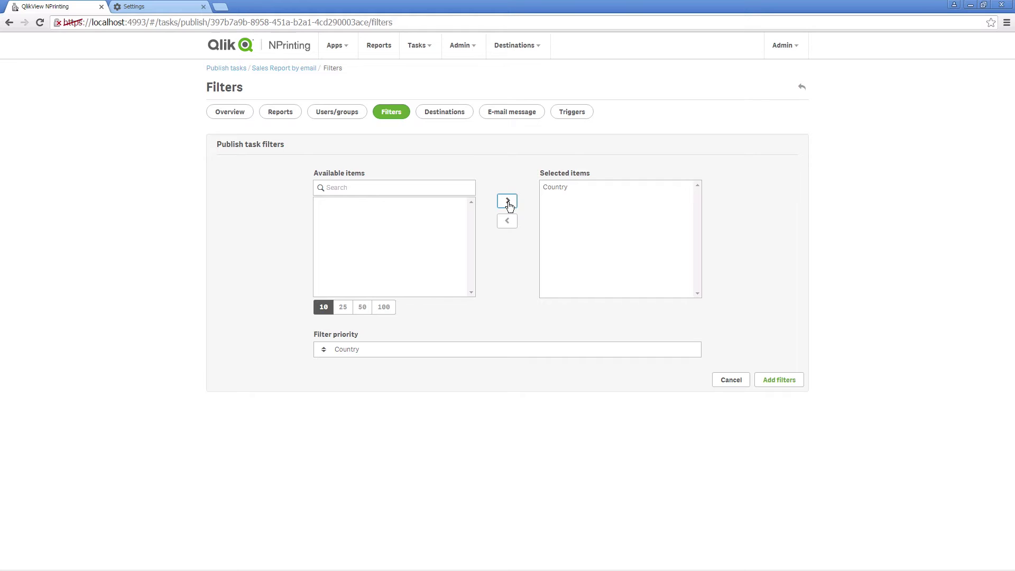
left_click(793, 387)
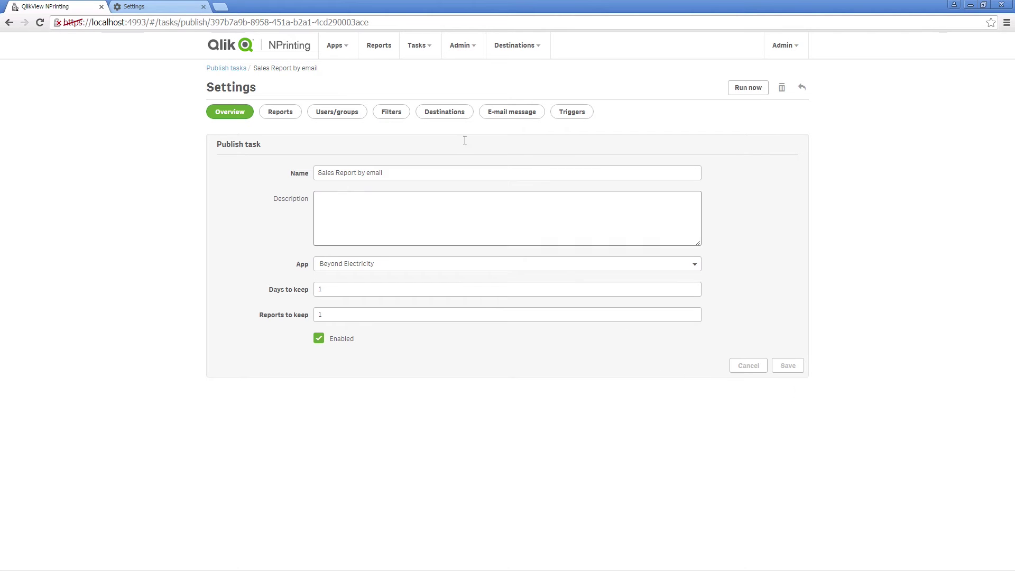
Turn off NewsStand delivery for the recipient and save the destinations
left_click(435, 120)
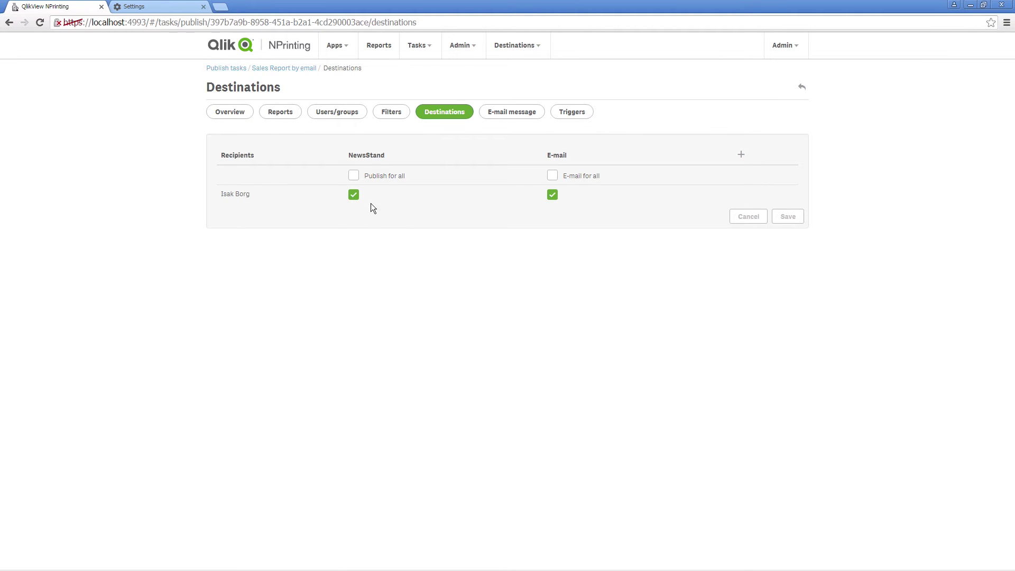
left_click(353, 195)
left_click(787, 219)
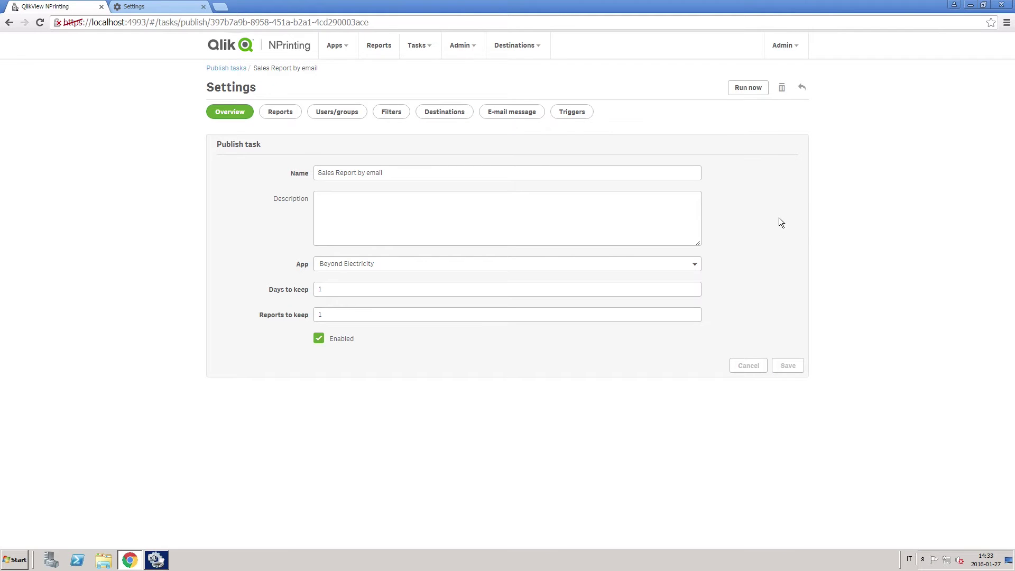
left_click(520, 118)
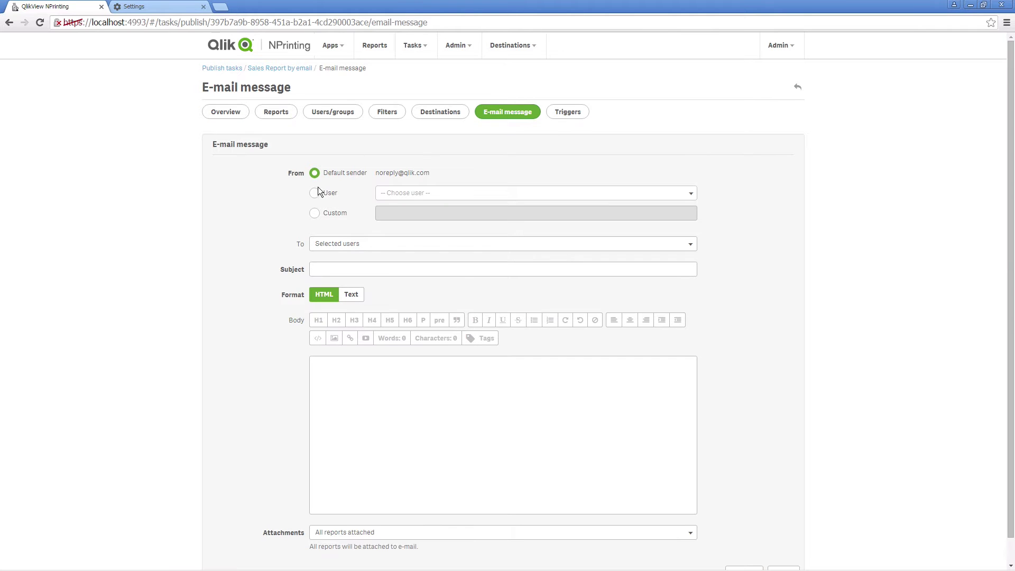
Set a custom sender address for the task's e-mail
left_click(315, 193)
left_click(656, 199)
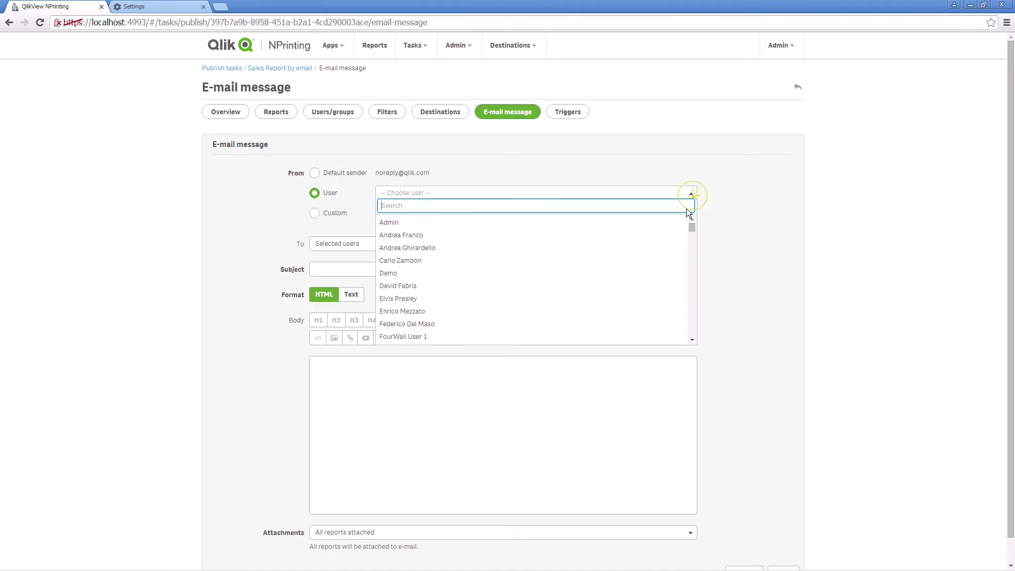
left_click(748, 247)
left_click(315, 213)
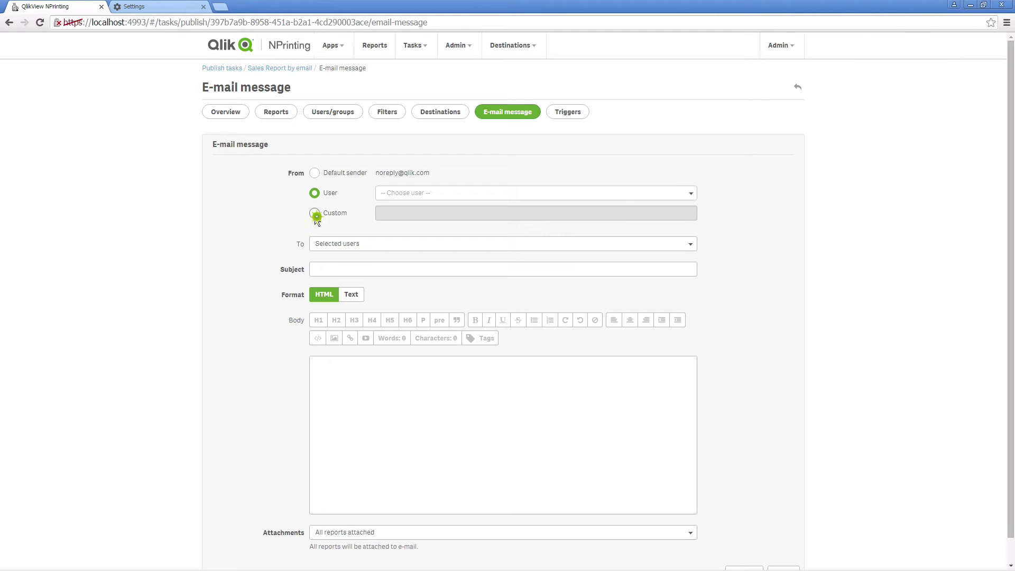
left_click(409, 211)
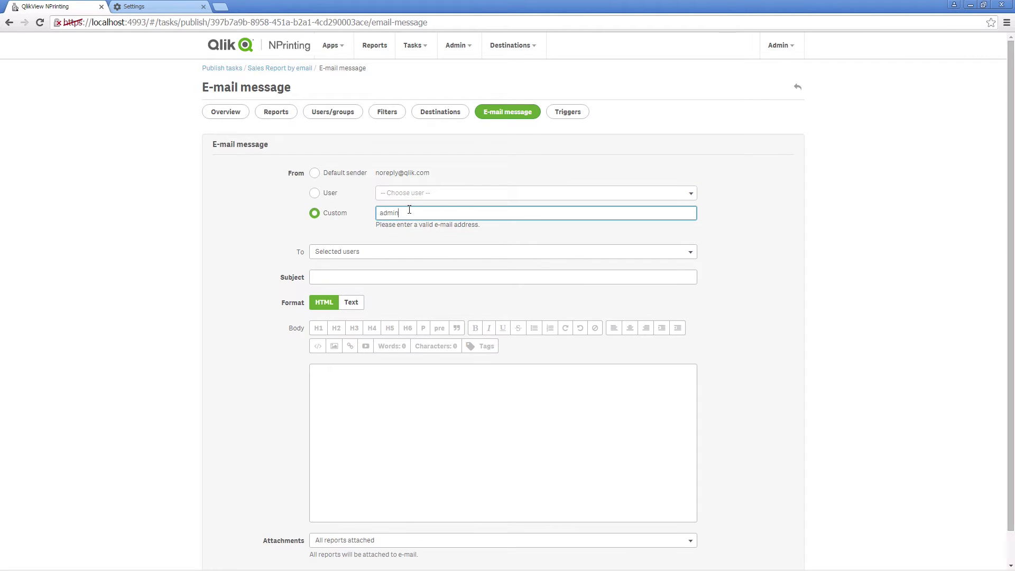
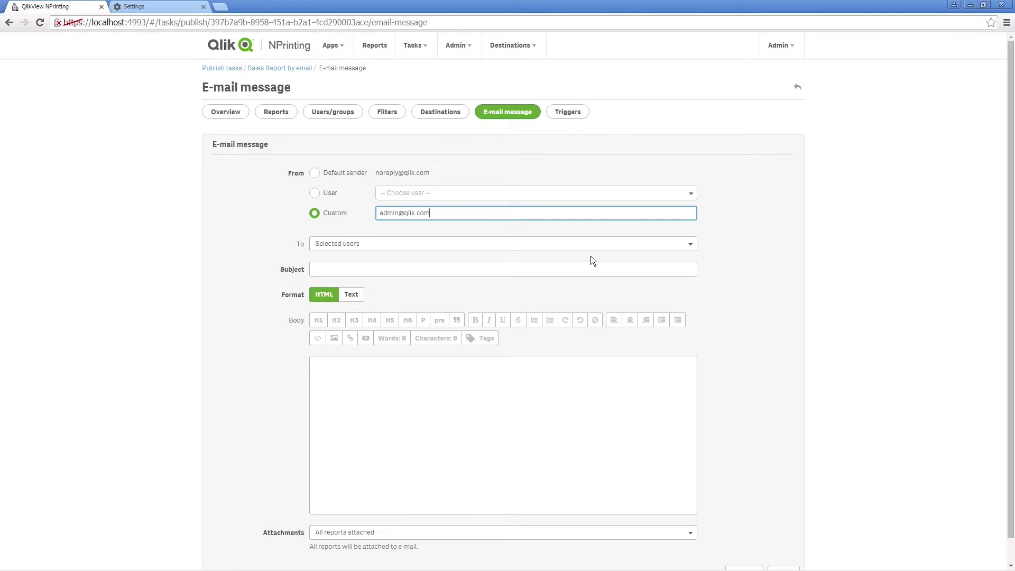
Add sales and marketing CC addresses, subject 'Weekly sales report', and choose Text format
left_click(671, 245)
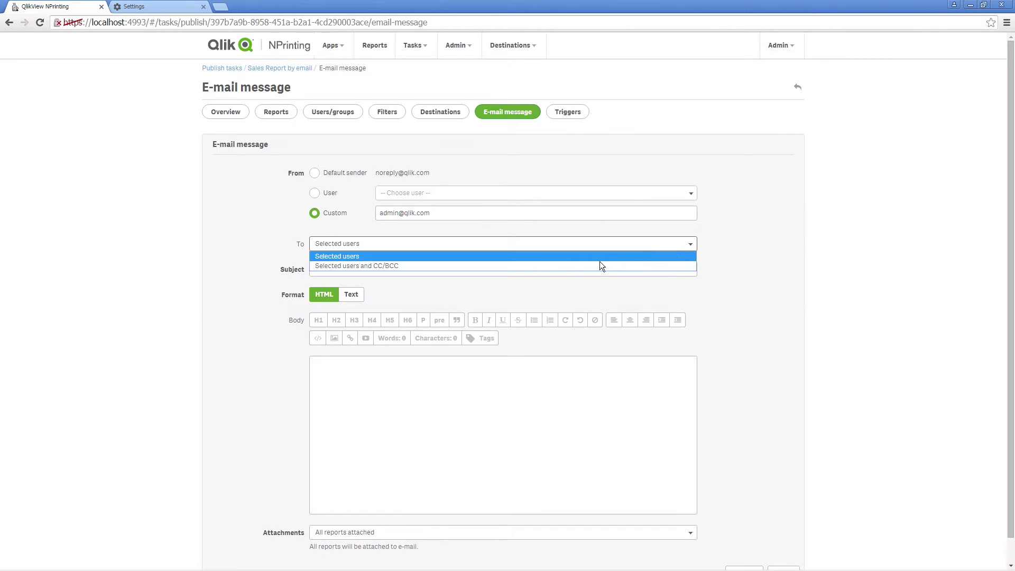
left_click(517, 265)
left_click(321, 271)
type("sa")
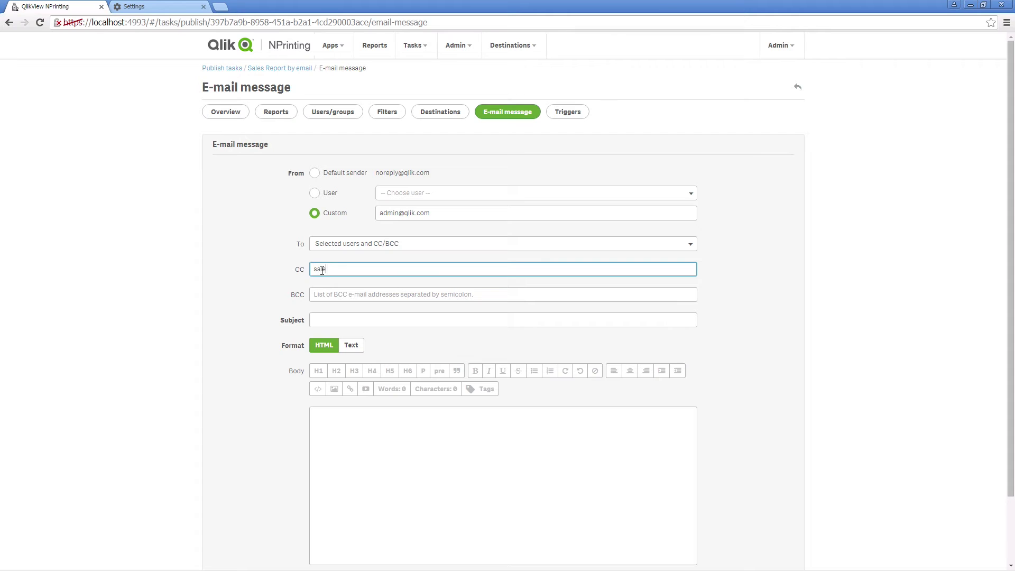
type("les@youraccount.com; marketing@youraccount.com")
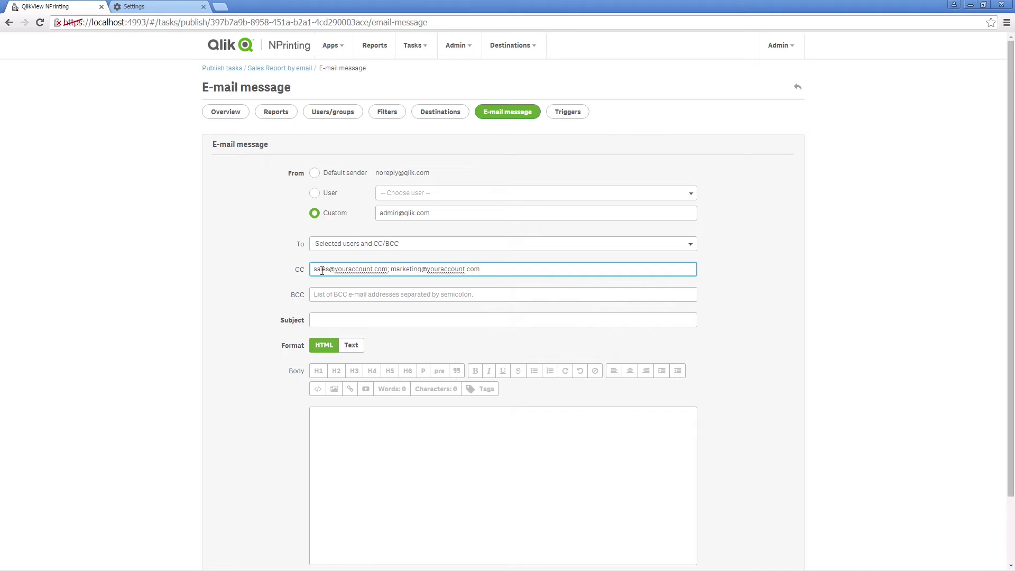
left_click(333, 320)
type("Weekly sales report")
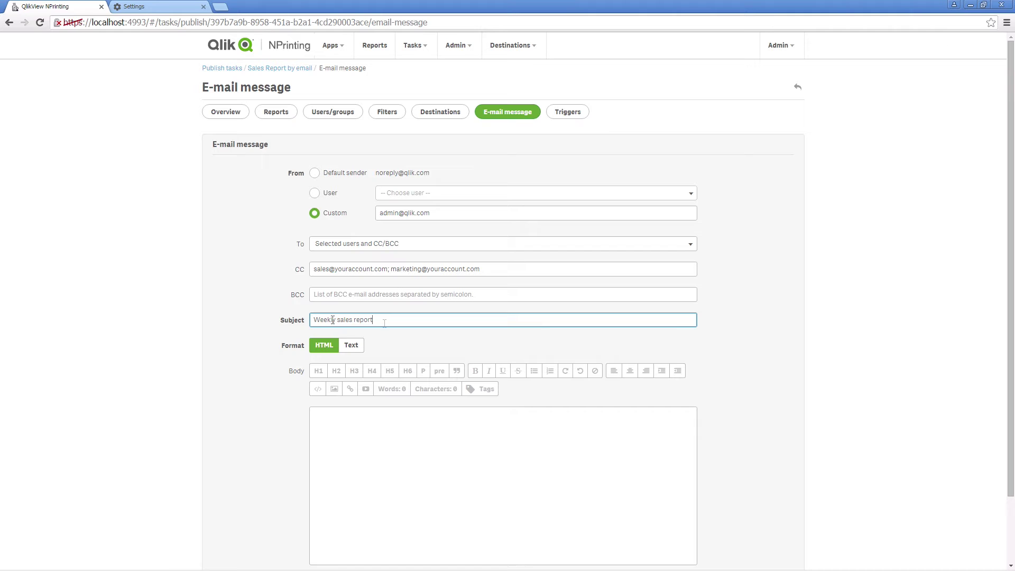
left_click(349, 354)
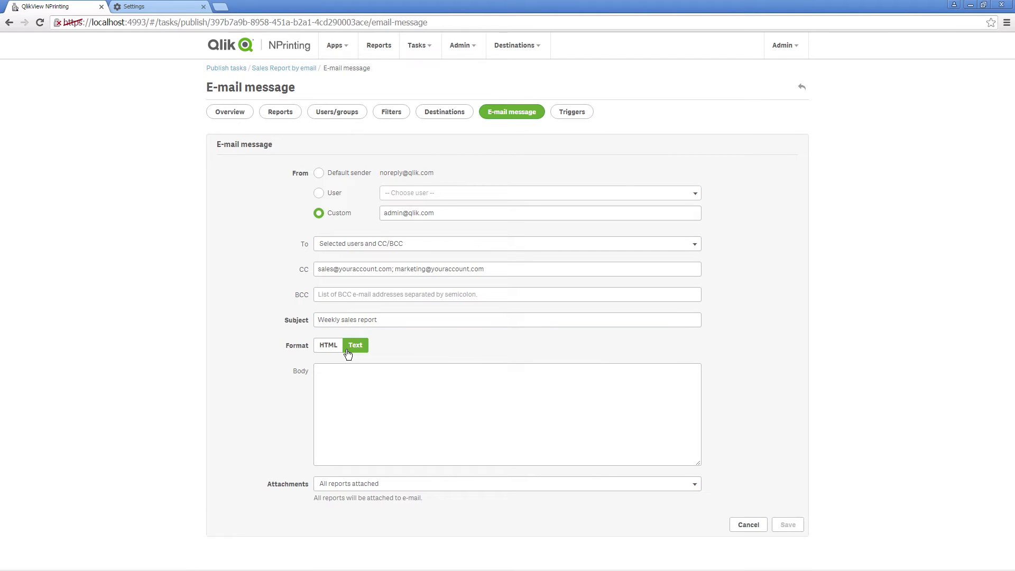
Write an HTML body greeting 'Dear' plus the recipient's full-name tag
left_click(328, 347)
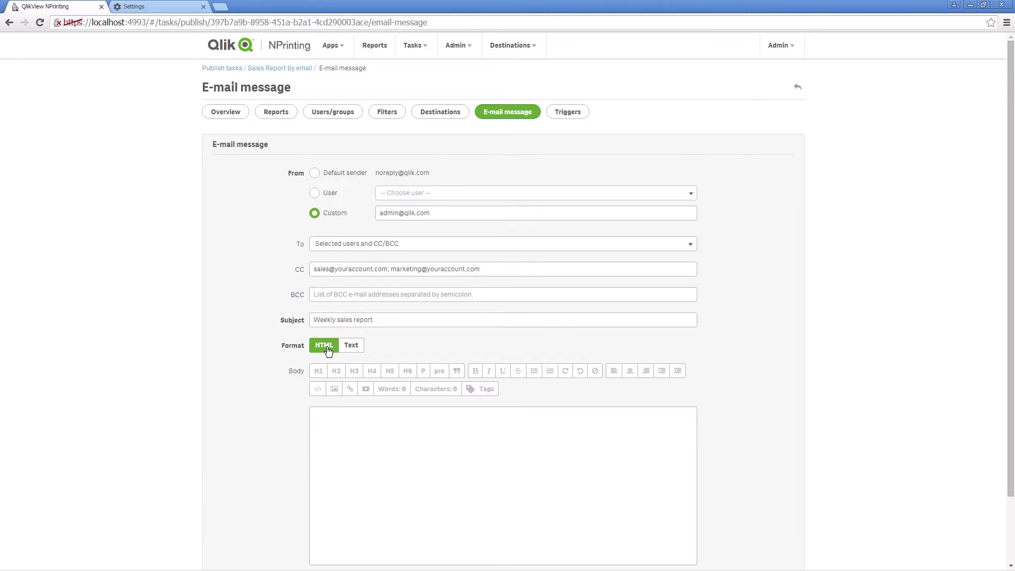
left_click(357, 429)
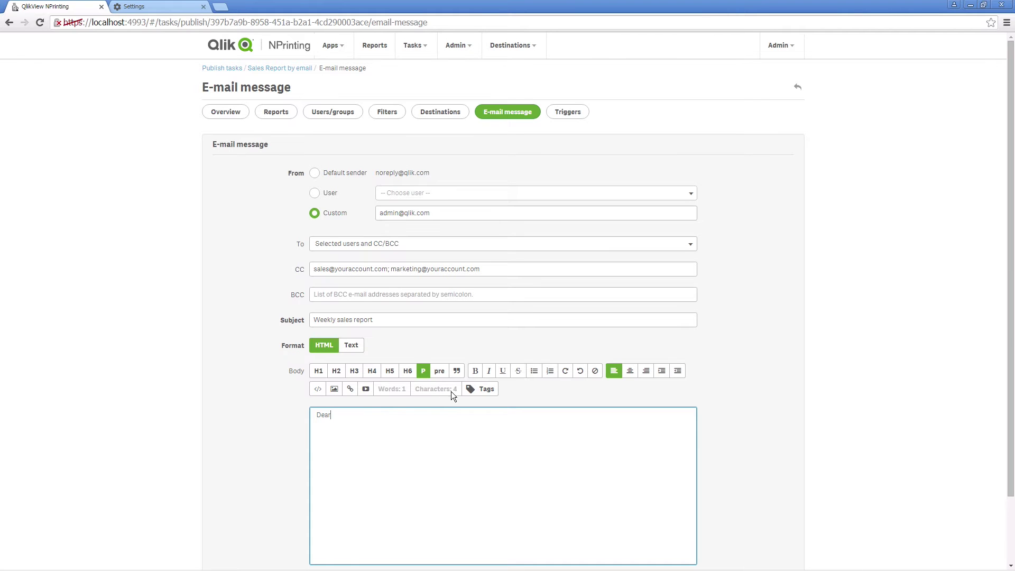
left_click(482, 390)
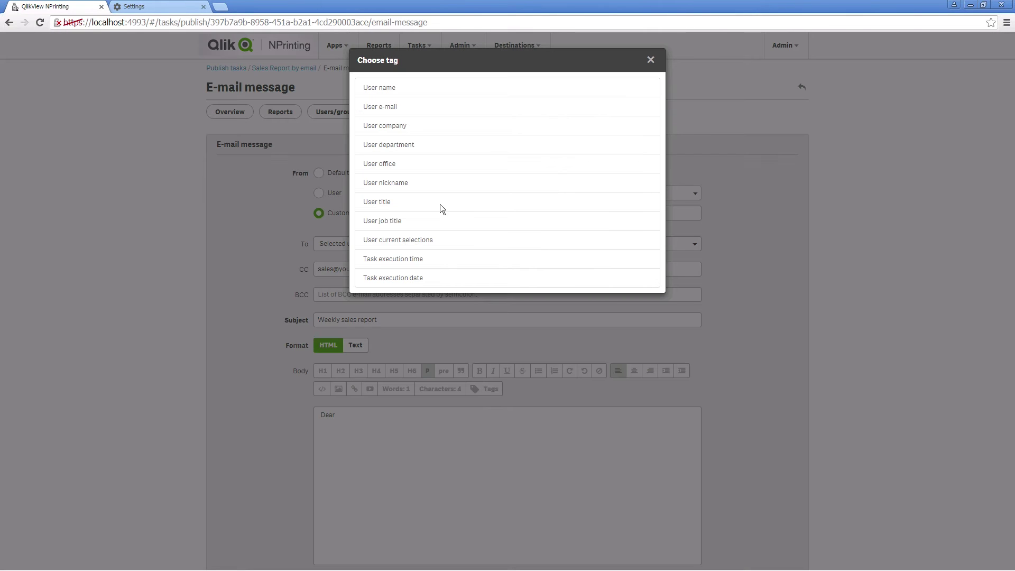
left_click(384, 88)
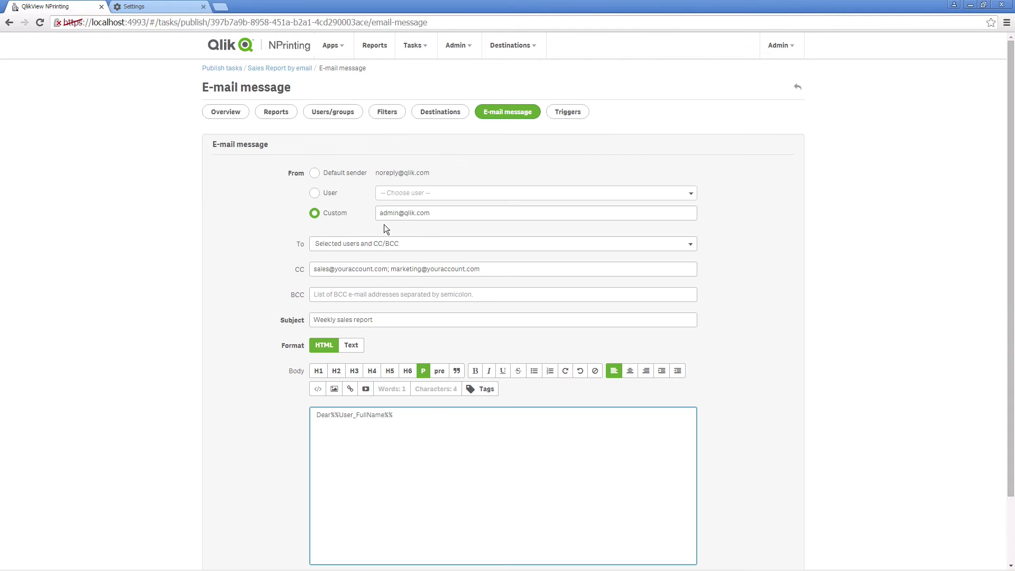
left_click(424, 415)
type(",")
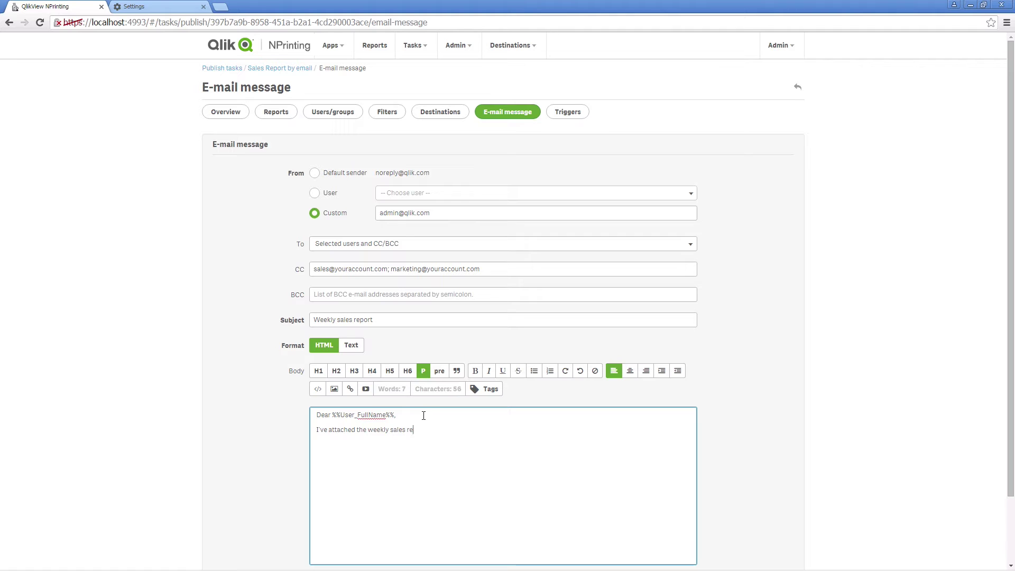
Attach only the Beyond electricity dashboard PDF, save the message, and run the task now
scroll(518, 444, "down", 3)
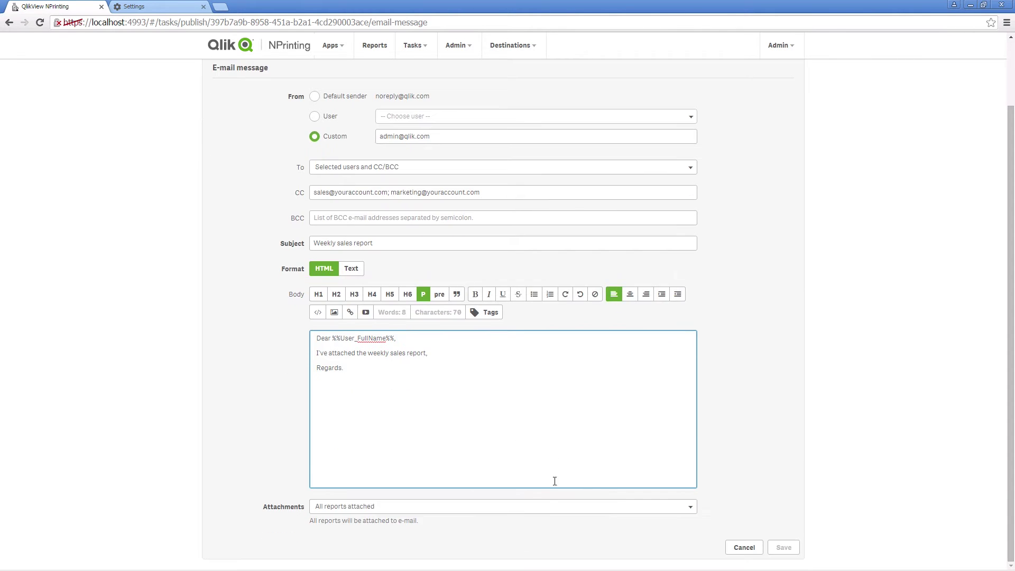
left_click(544, 507)
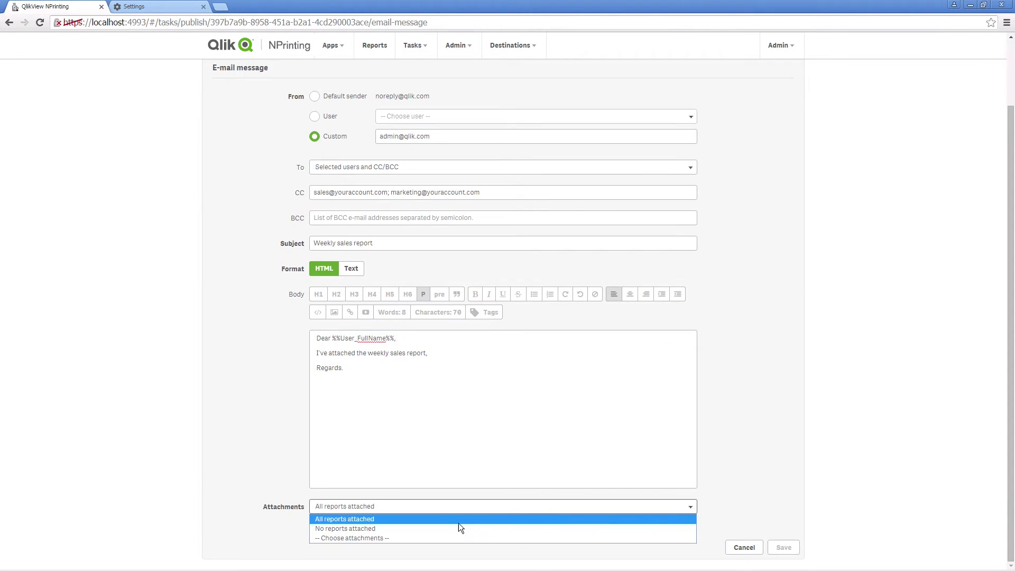
left_click(435, 538)
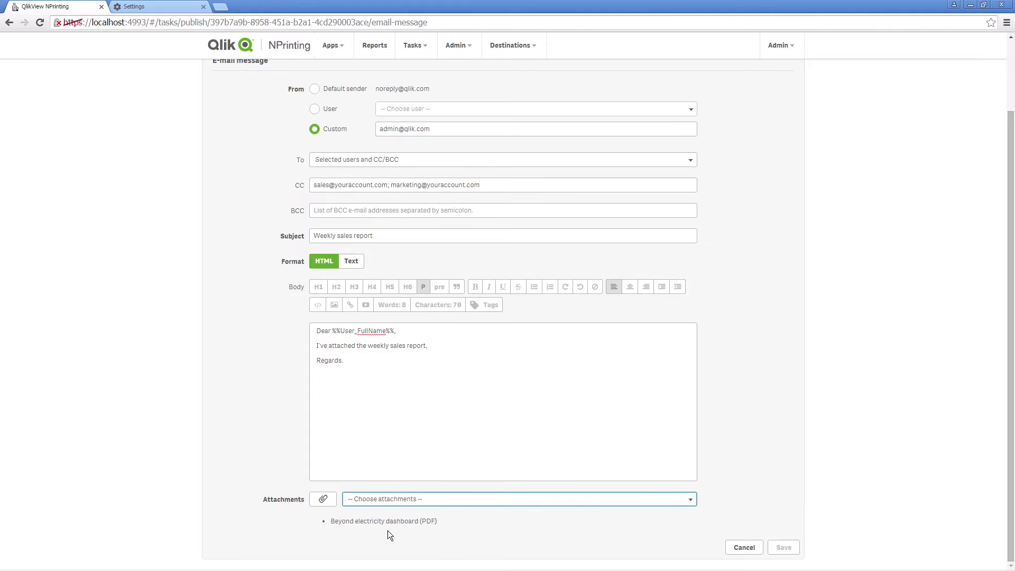
left_click(783, 547)
left_click(744, 89)
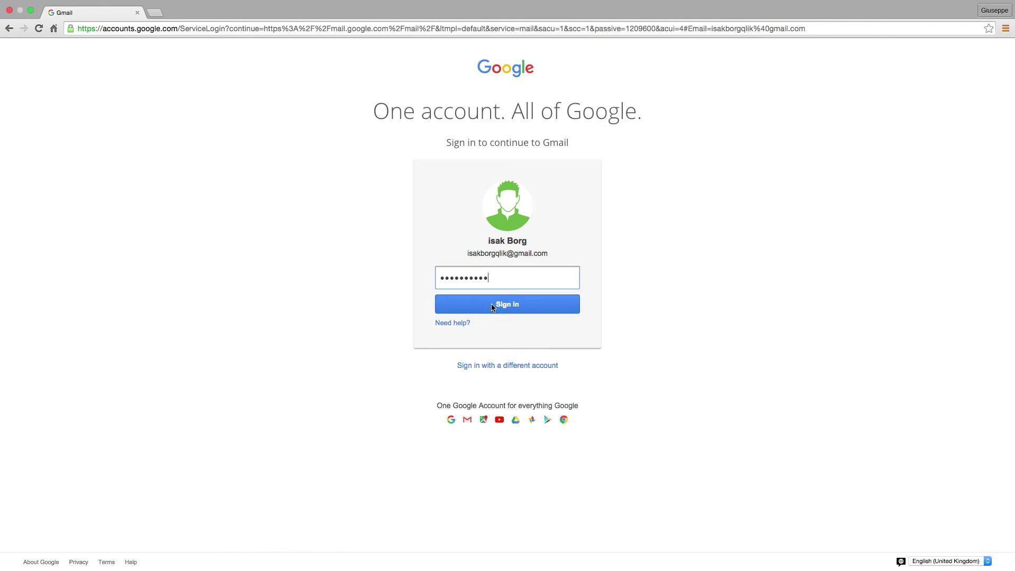
Open the Weekly sales report e-mail in Gmail and view its dashboard PDF attachment
left_click(496, 305)
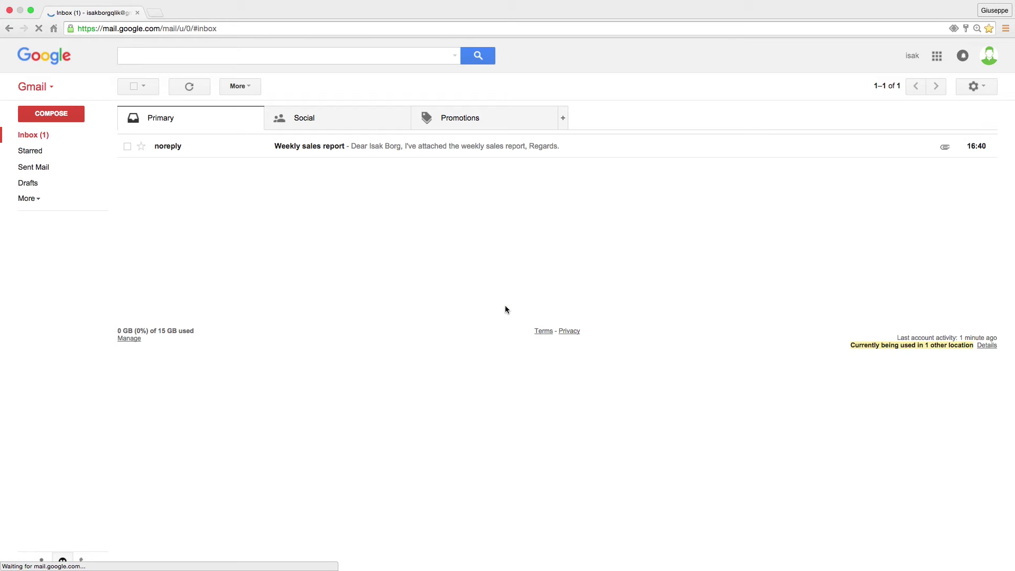
left_click(316, 149)
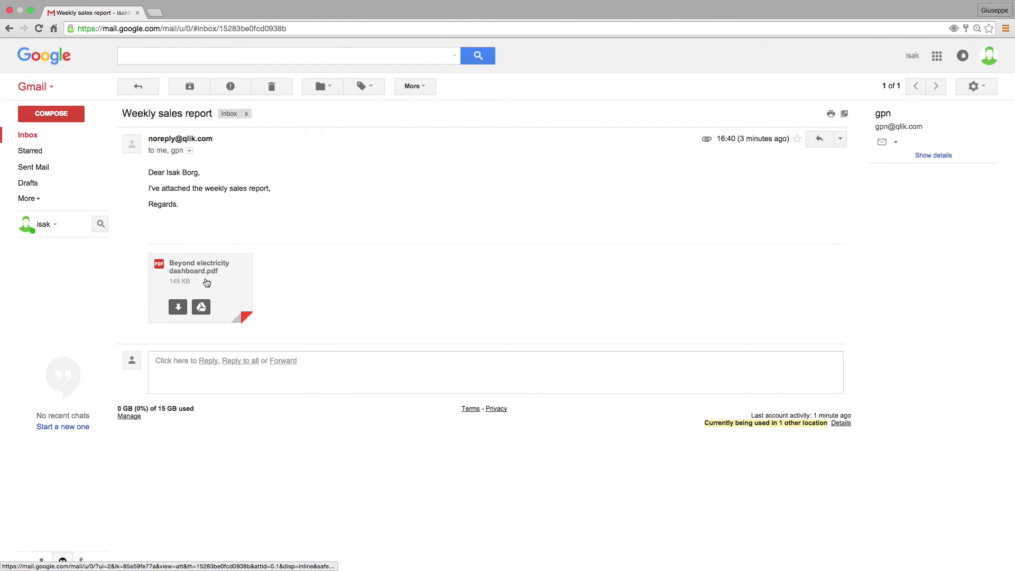
left_click(209, 275)
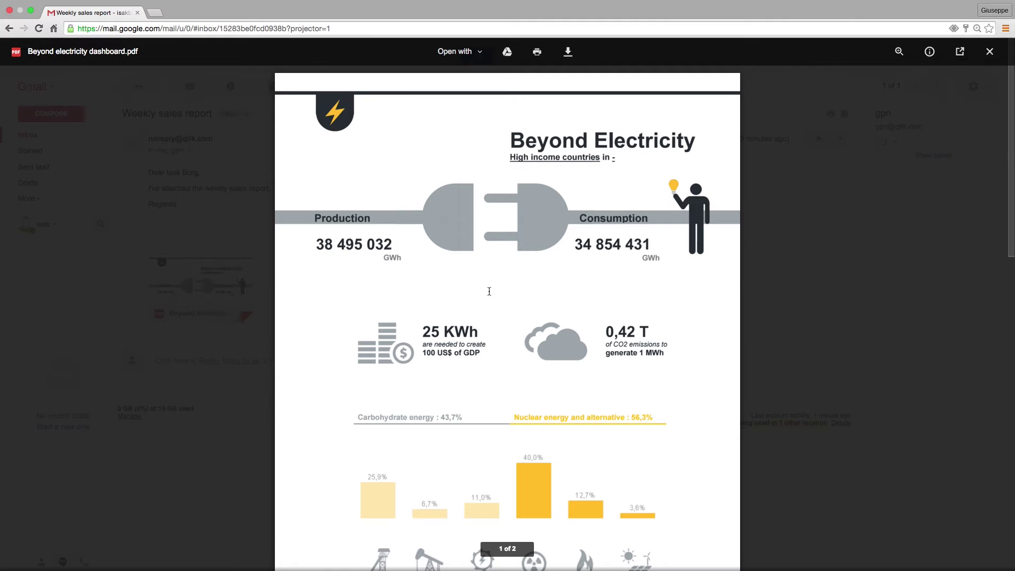
scroll(489, 291, "down", 5)
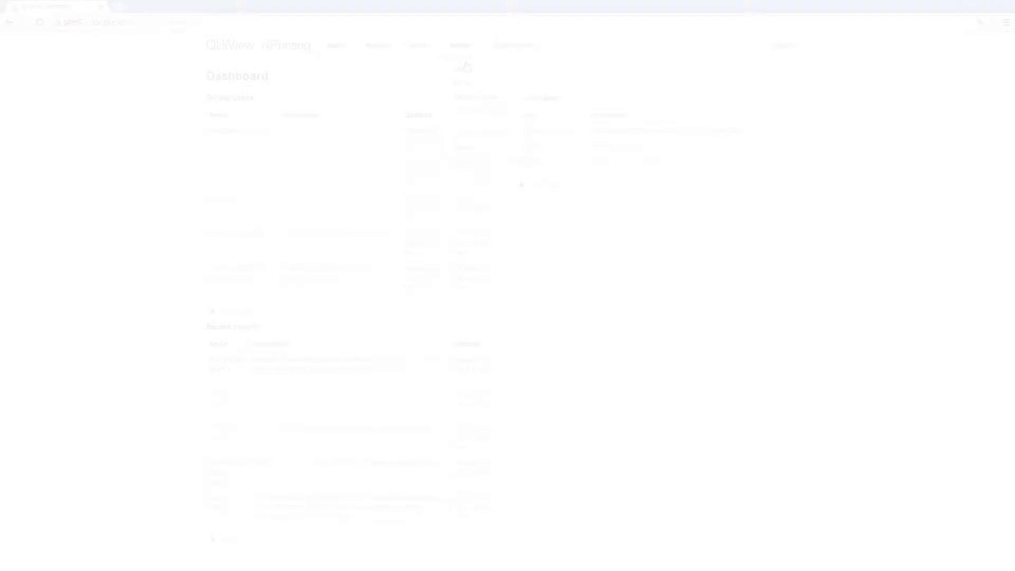
left_click(465, 71)
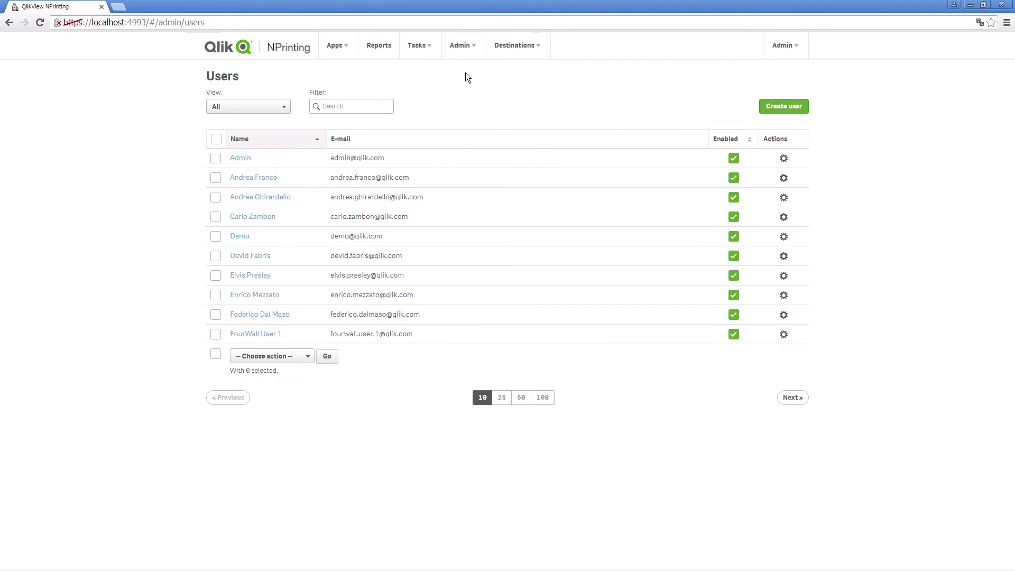
Give the recipient user folder 'Digital Marketing' and their own name as subfolder, and save
left_click(365, 105)
type("isa")
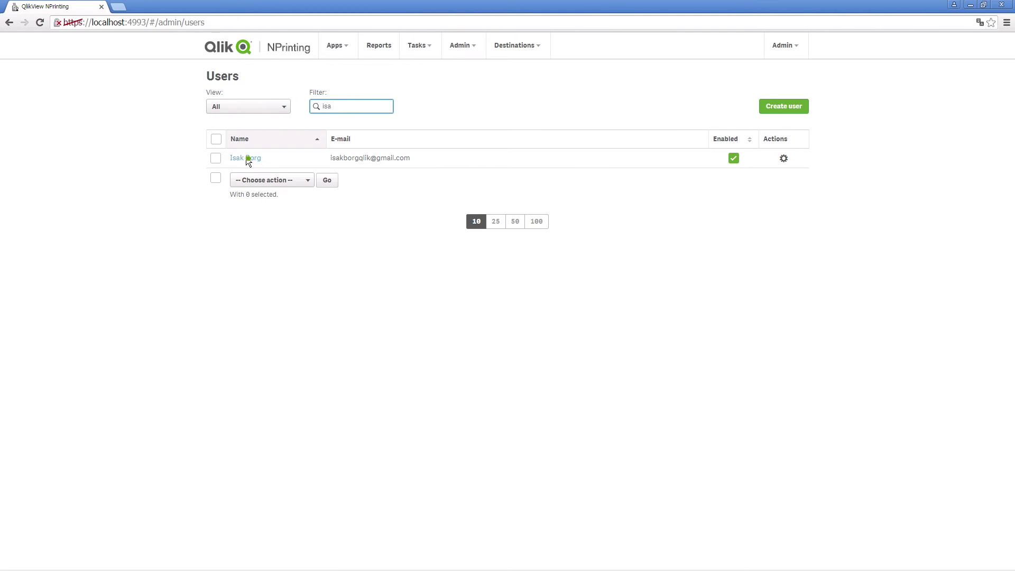
left_click(247, 158)
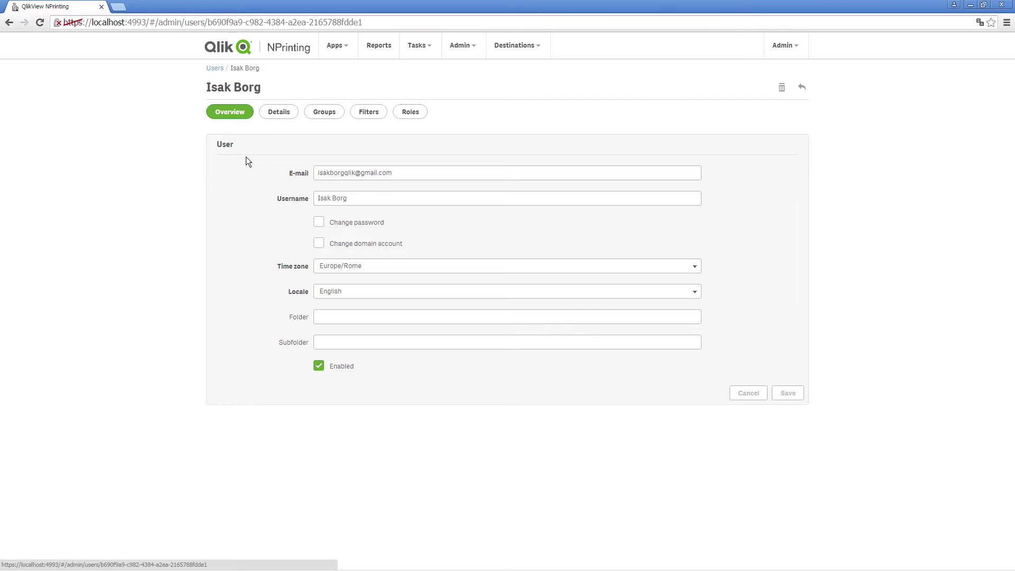
left_click(337, 317)
type("Digital Marketing")
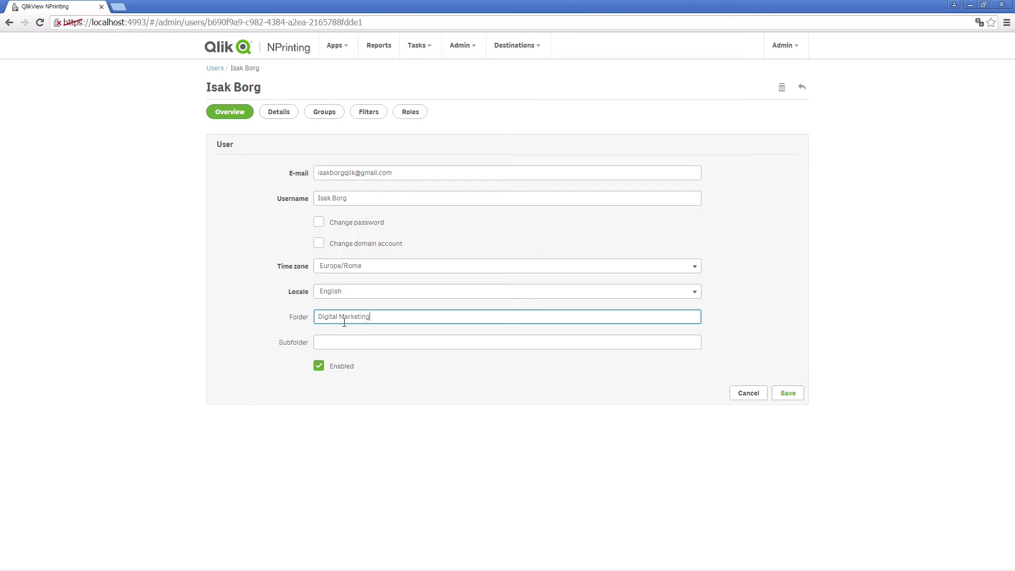
key("Tab")
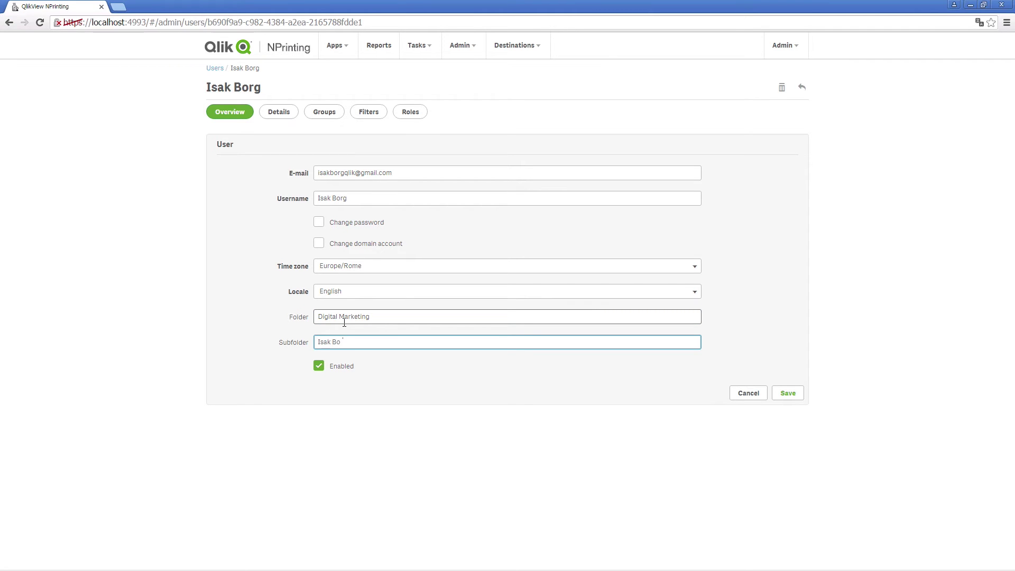
left_click(788, 393)
Start a new folder destination 'Folder for Digital Marketing team' for the Beyond Electricity app
left_click(507, 47)
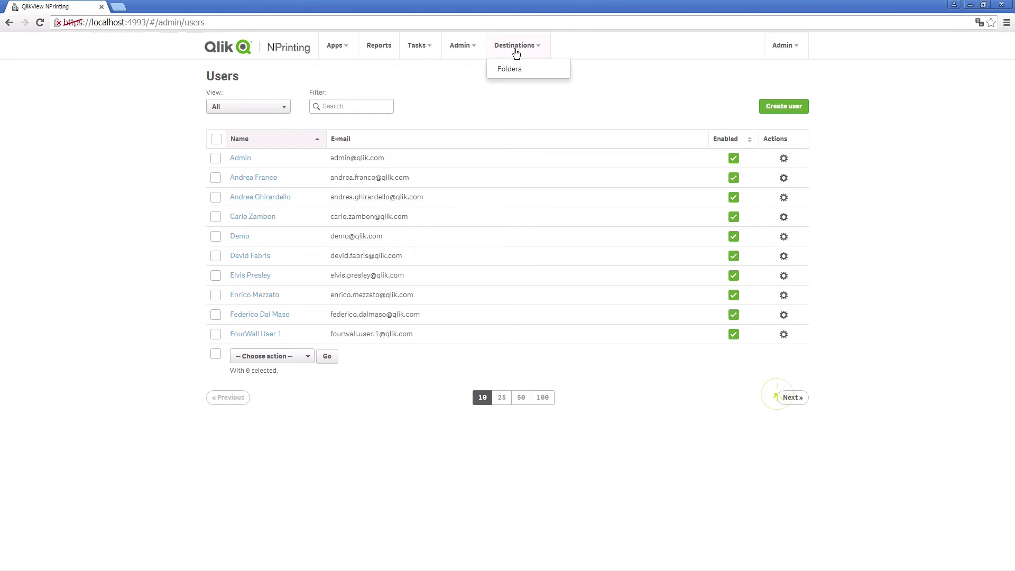
left_click(517, 69)
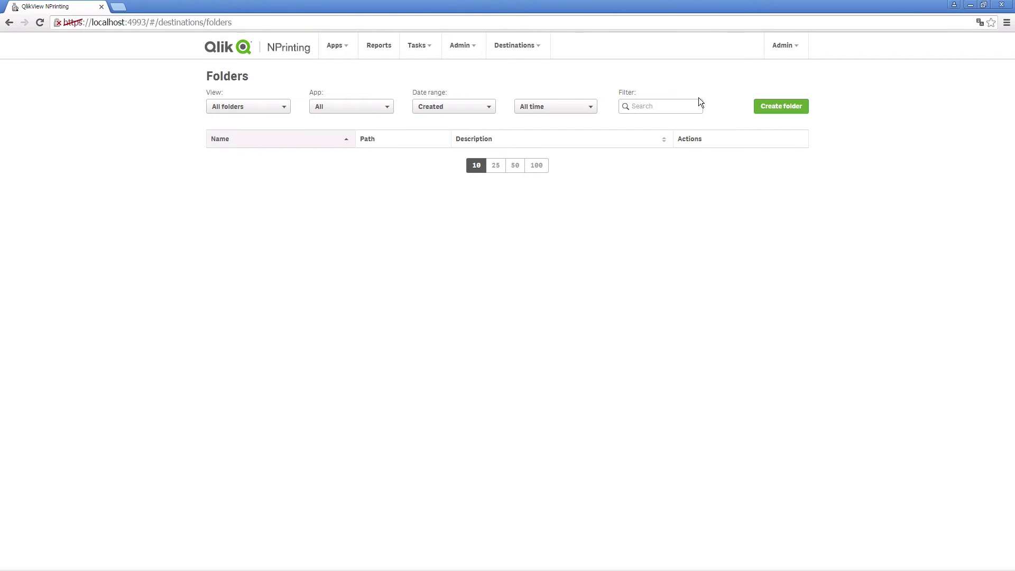
left_click(777, 105)
type("Folder for Digital Marketing team")
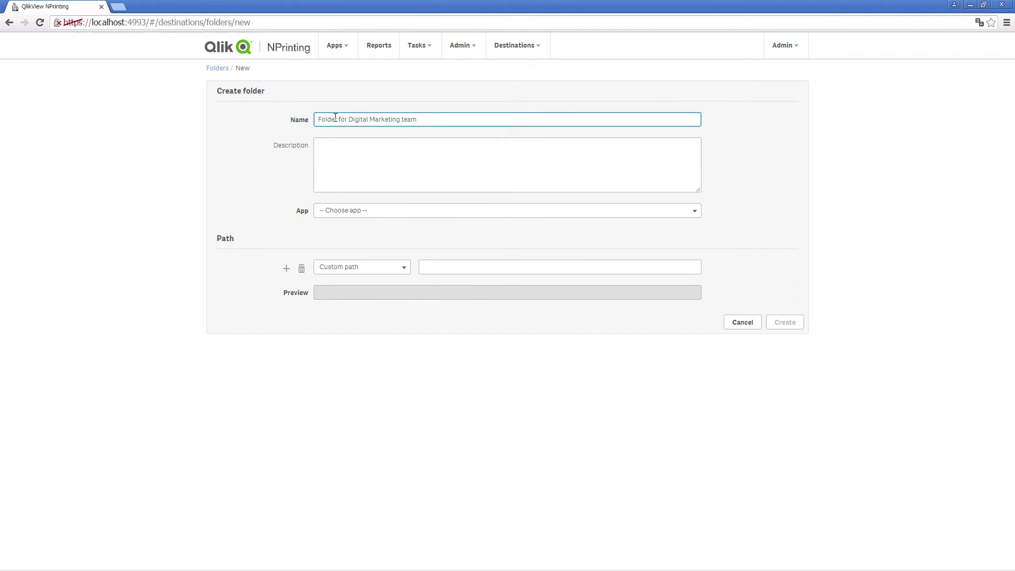
left_click(370, 212)
left_click(369, 237)
Copy the C:\Reports path from File Explorer for the folder's custom path
left_click(432, 265)
mouse_move(159, 570)
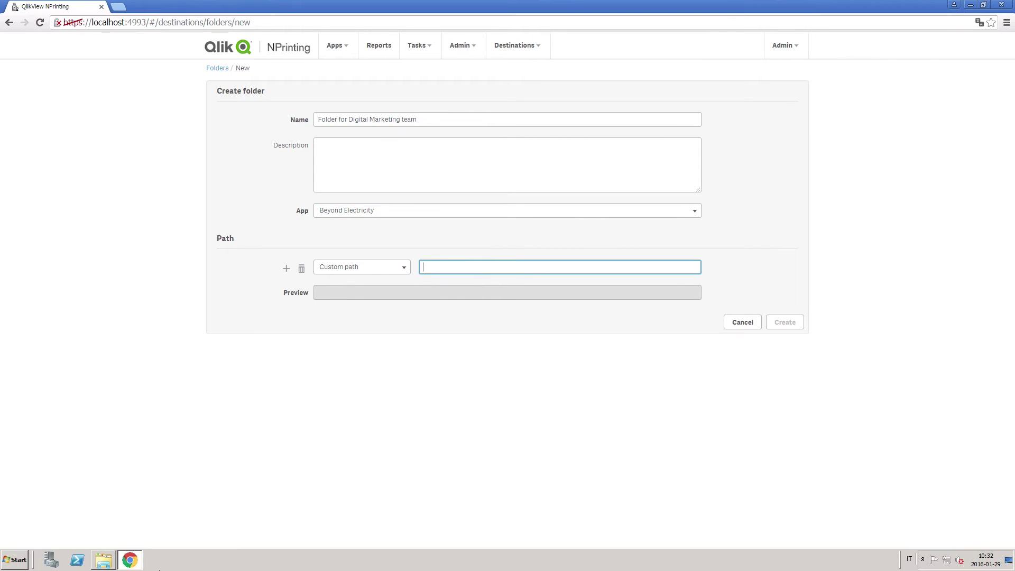
left_click(104, 560)
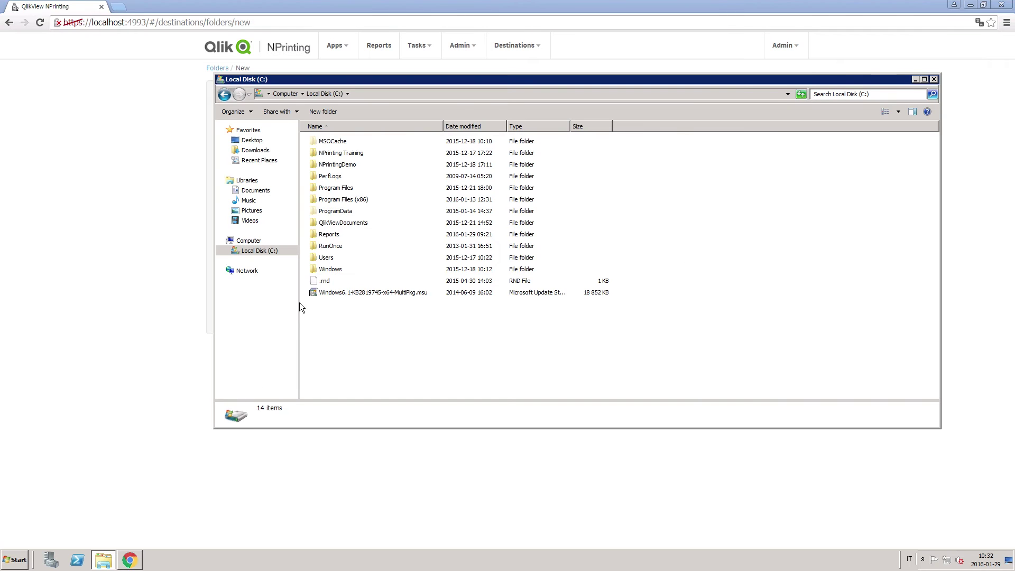
double_click(324, 234)
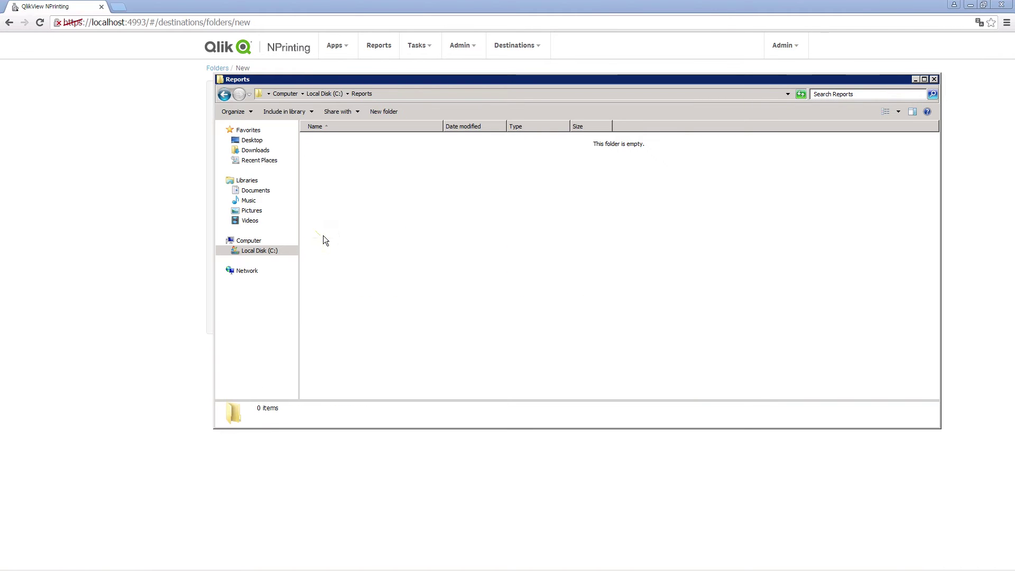
left_click(384, 94)
key("ctrl+c")
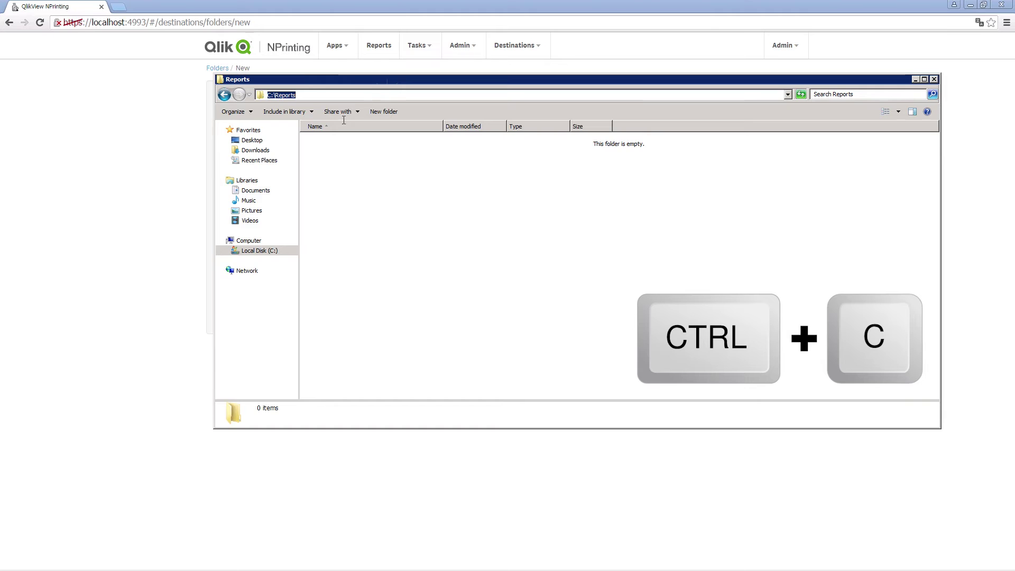
left_click(148, 226)
Build the path C:\Reports, Separator, User folder in the folder destination
left_click(433, 265)
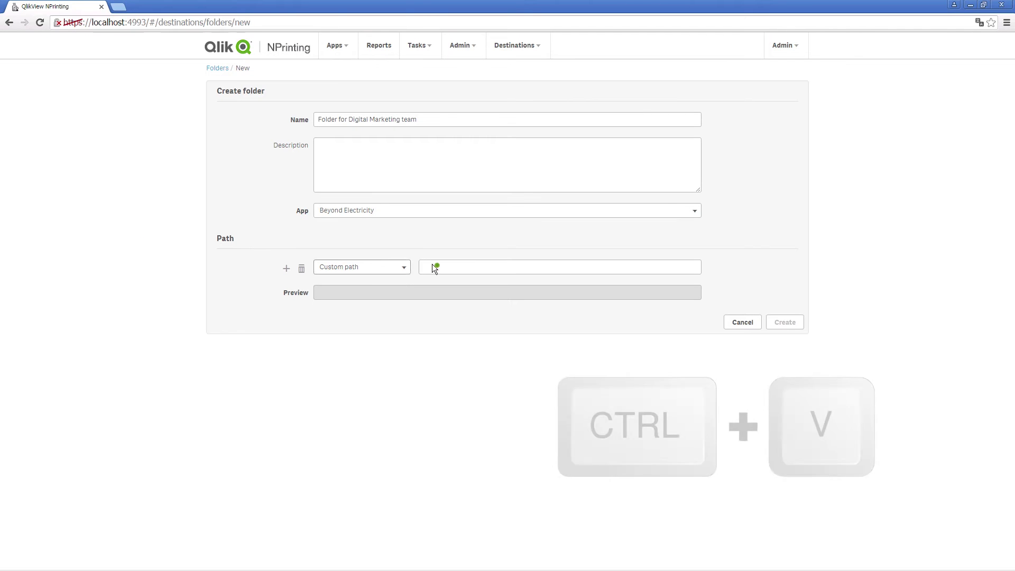
key("ctrl+v")
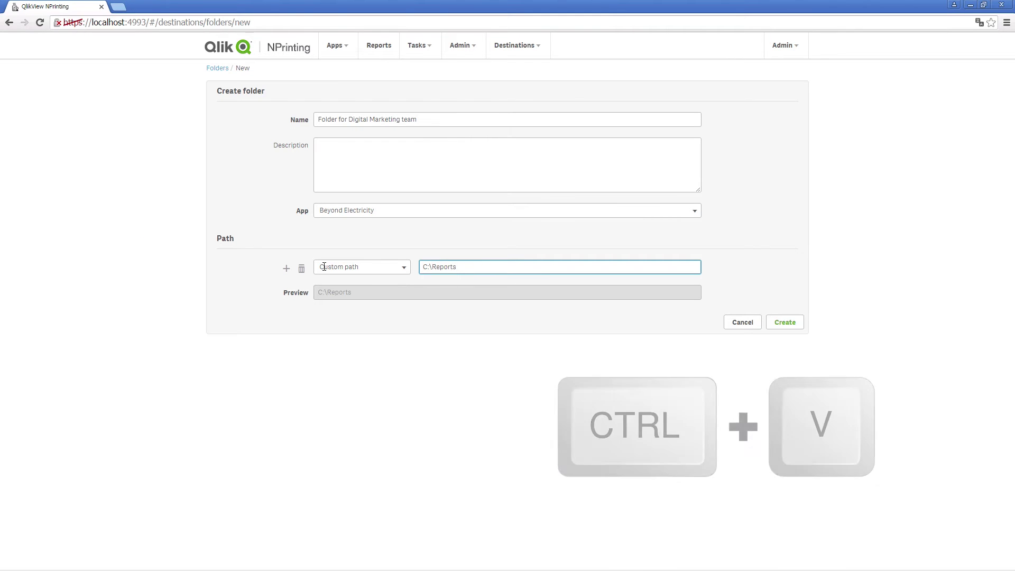
left_click(286, 269)
left_click(396, 292)
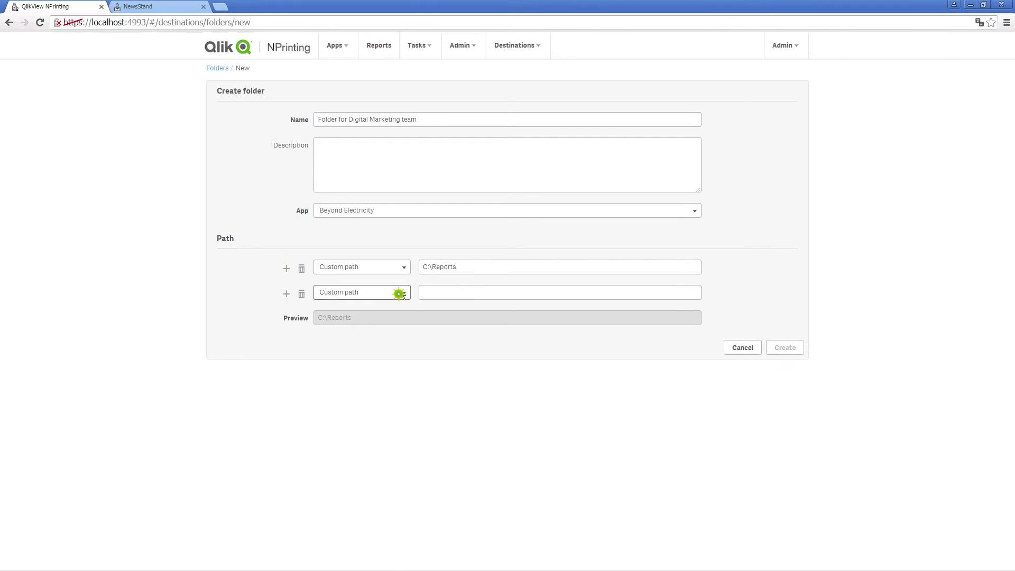
left_click(337, 324)
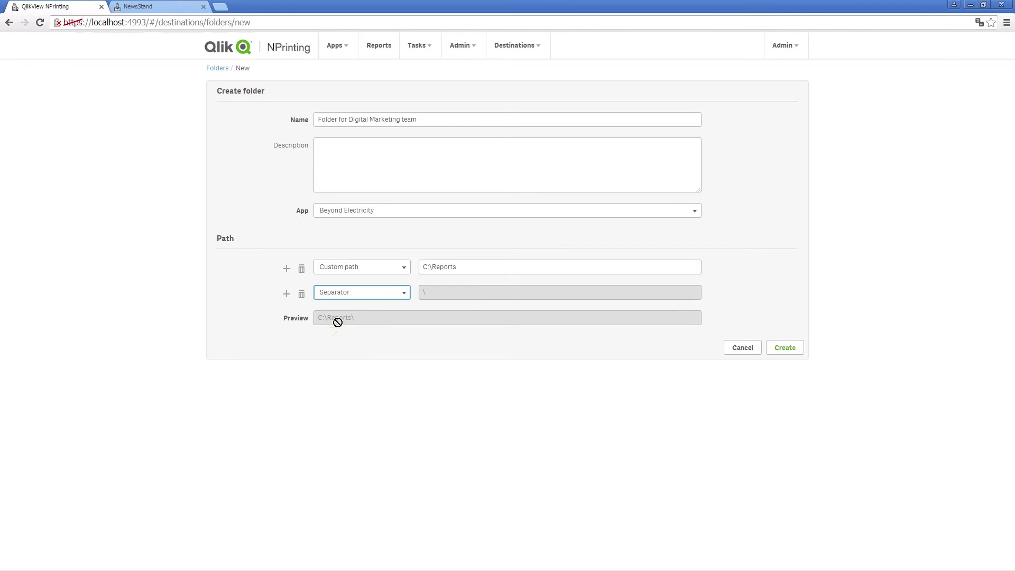
left_click(287, 296)
left_click(340, 322)
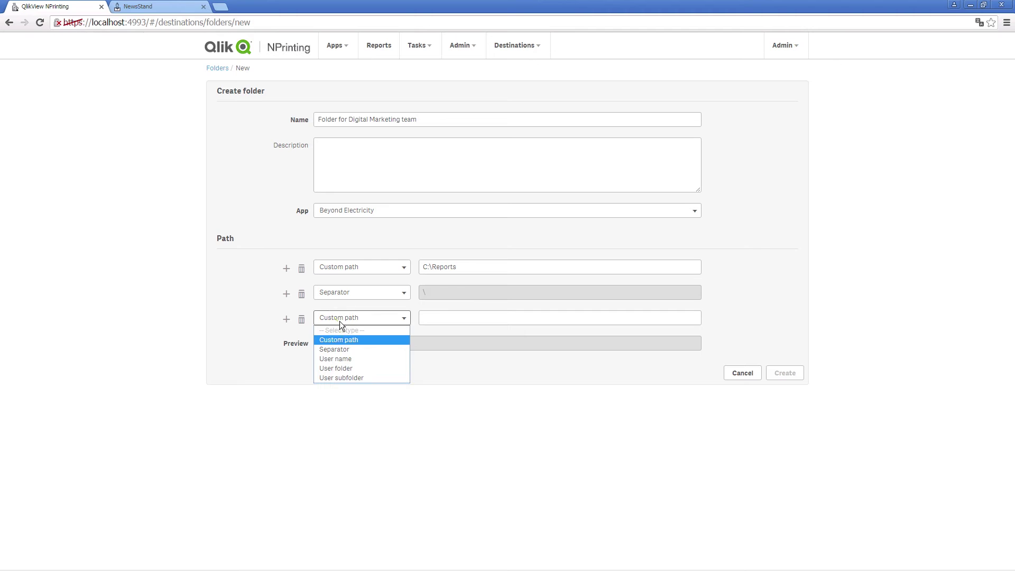
left_click(347, 369)
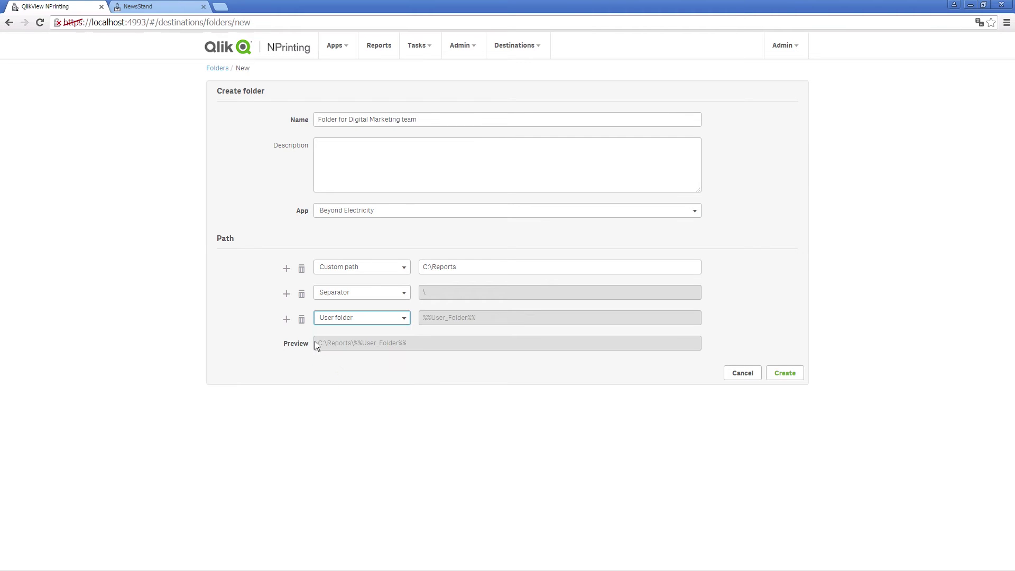
Finish the path with Separator and User subfolder, create the destination, and return to Publish tasks
left_click(286, 320)
left_click(336, 345)
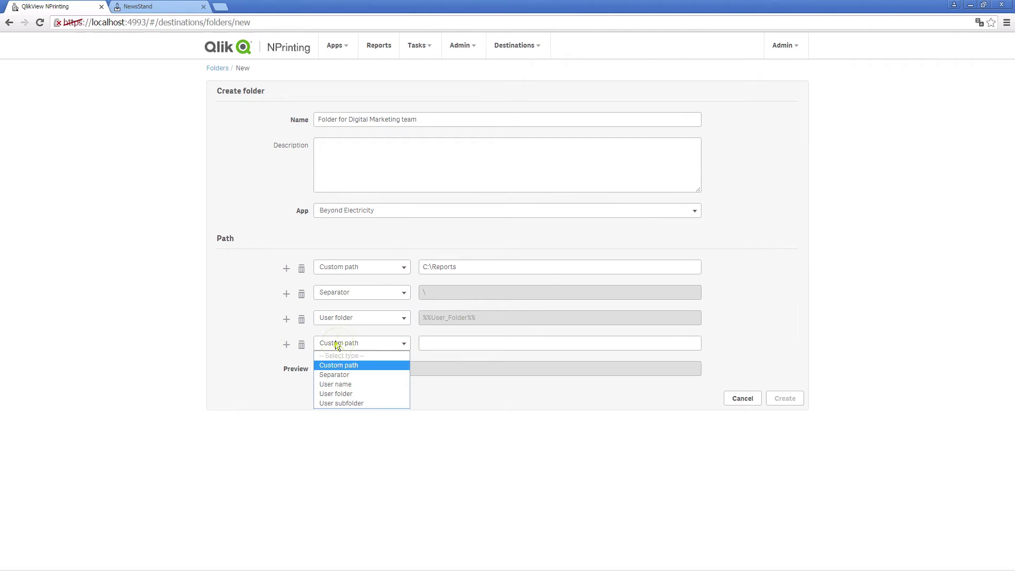
left_click(343, 374)
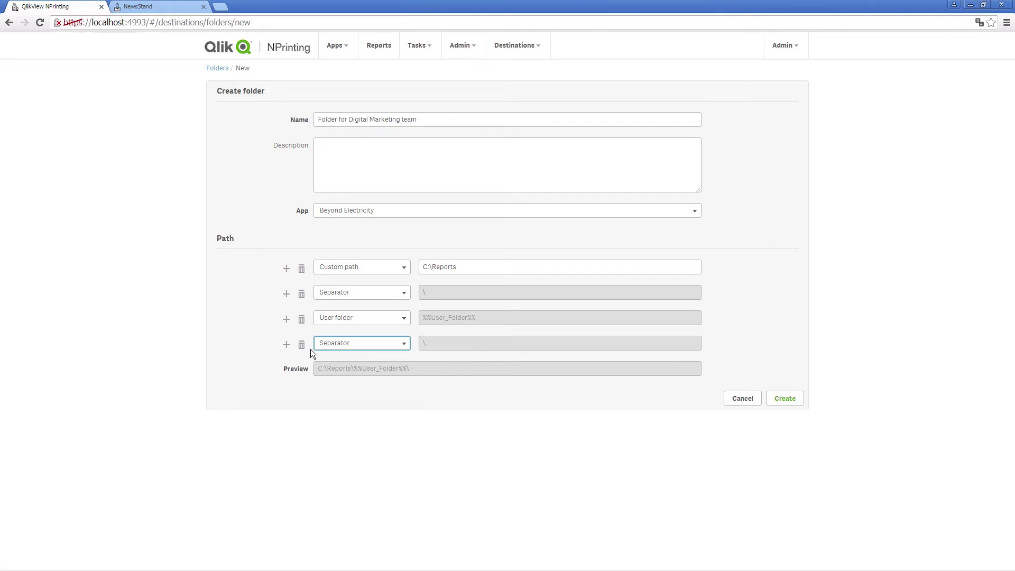
left_click(286, 344)
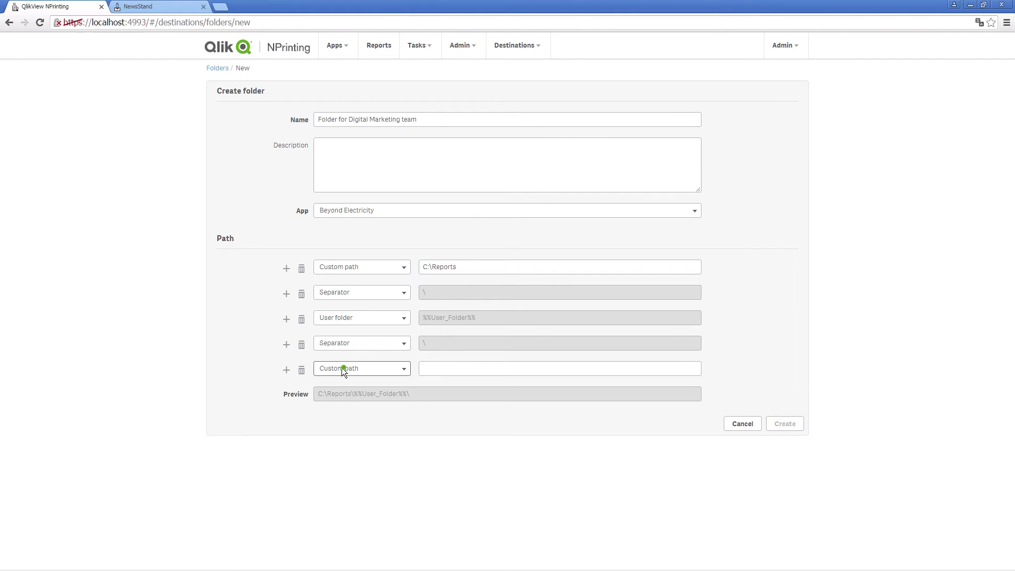
left_click(342, 368)
left_click(351, 428)
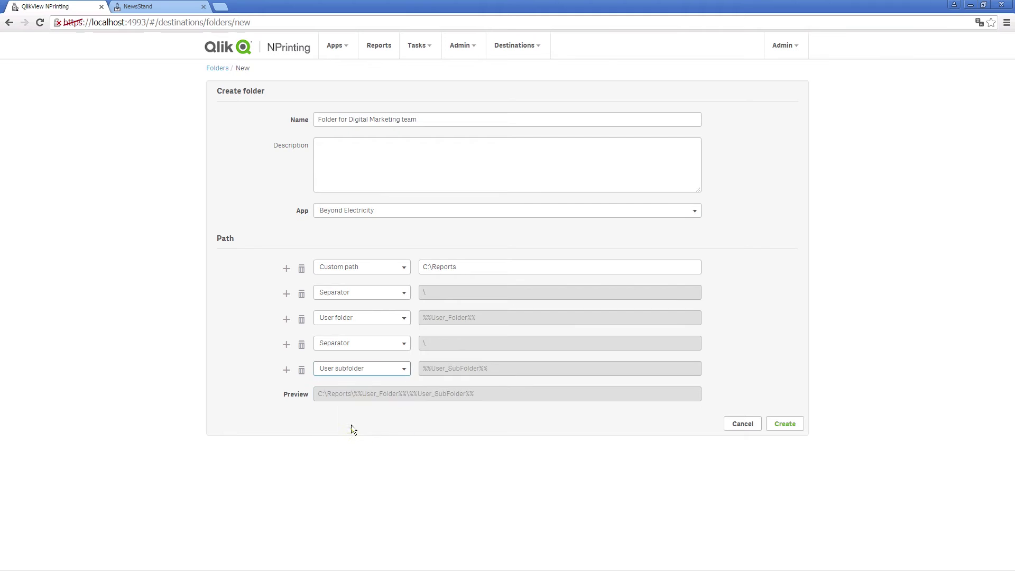
left_click(776, 425)
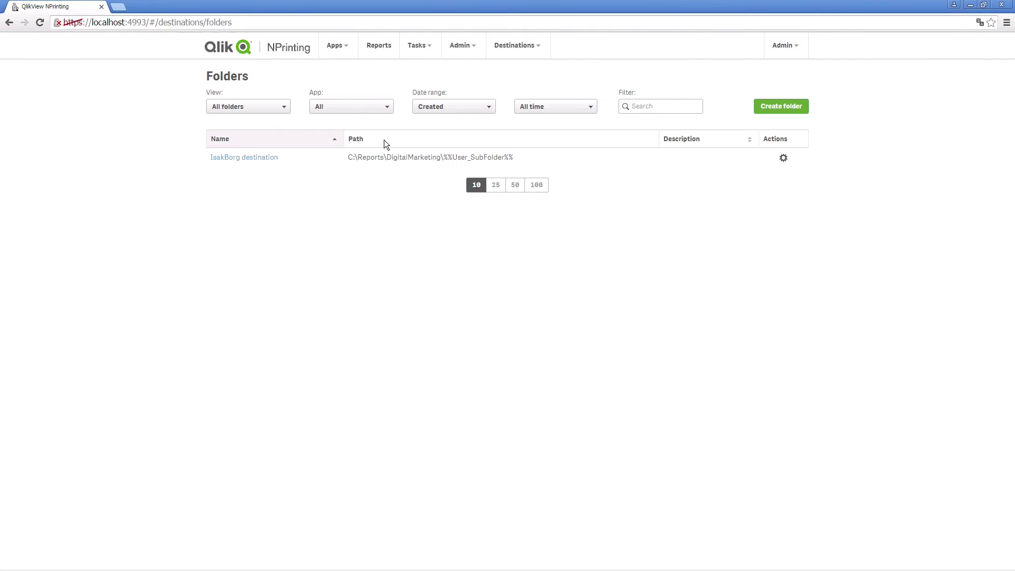
left_click(420, 46)
left_click(427, 69)
Create and save a publish task 'Digital Marketing weekly Report' using the Beyond Electricity app
left_click(780, 106)
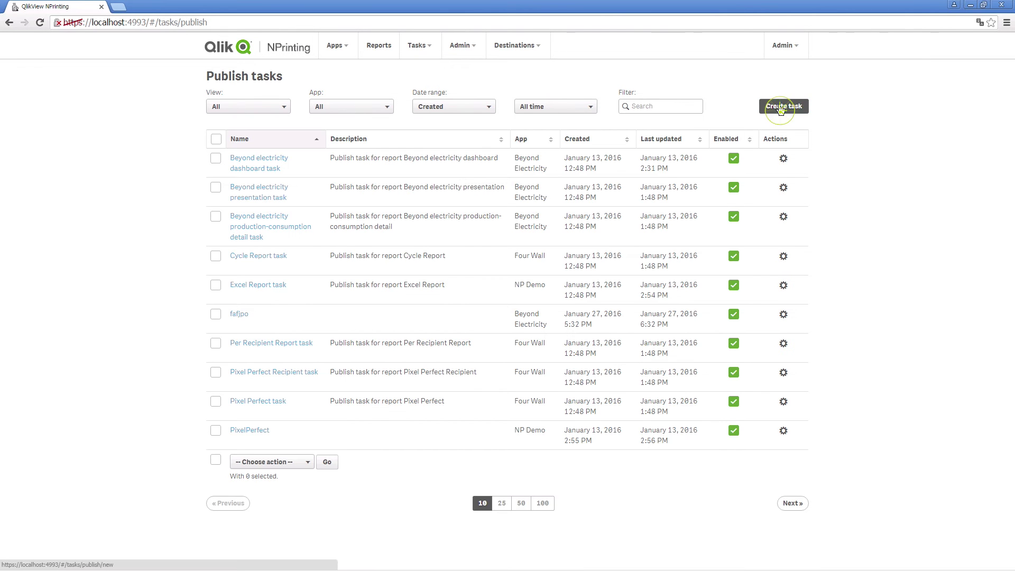
left_click(477, 172)
type("Digi")
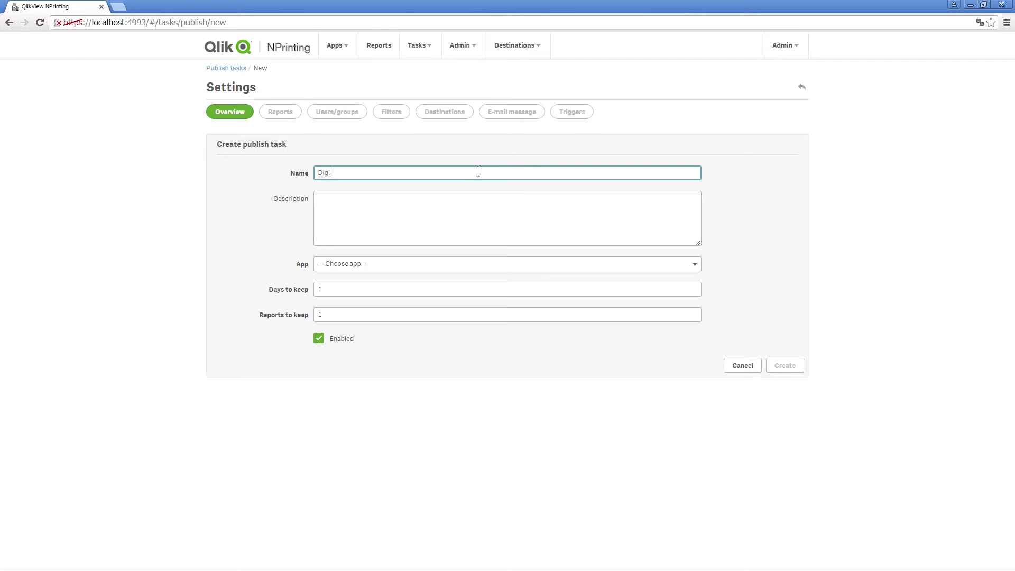
type("tal Marketing weekly Report")
left_click(570, 266)
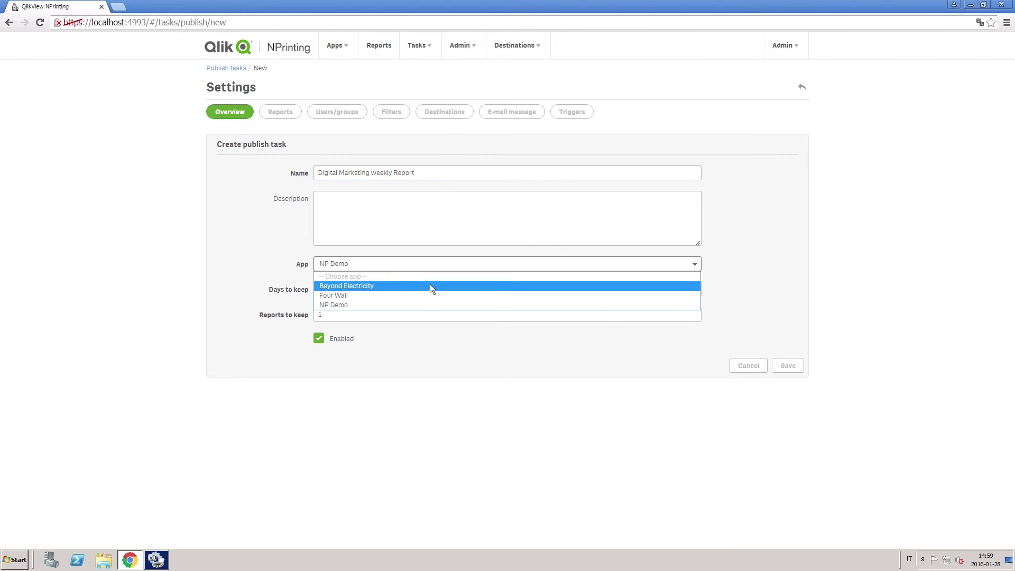
left_click(398, 287)
left_click(781, 367)
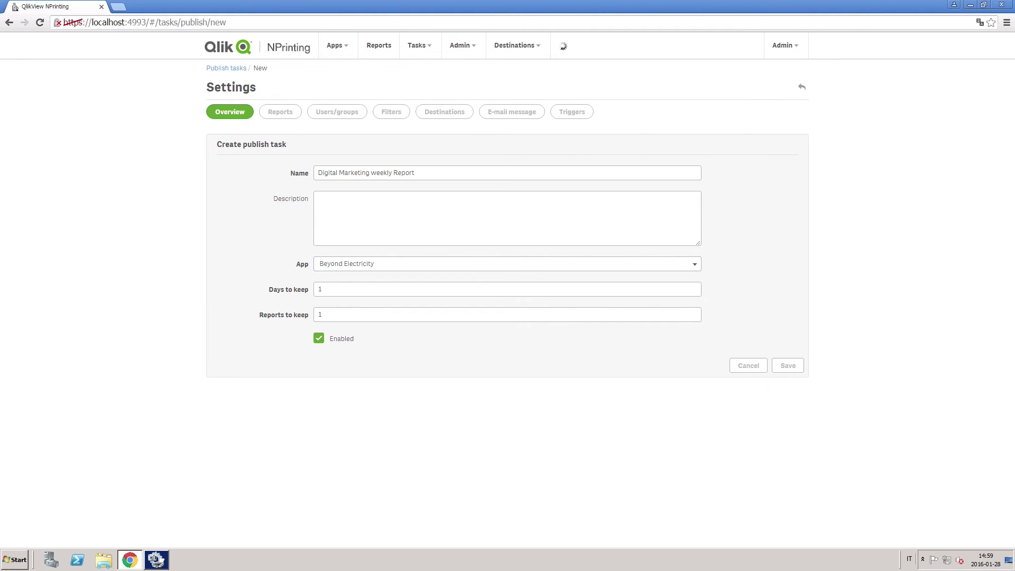
Add PowerPoint Report to the task with PDF as its output format
left_click(286, 142)
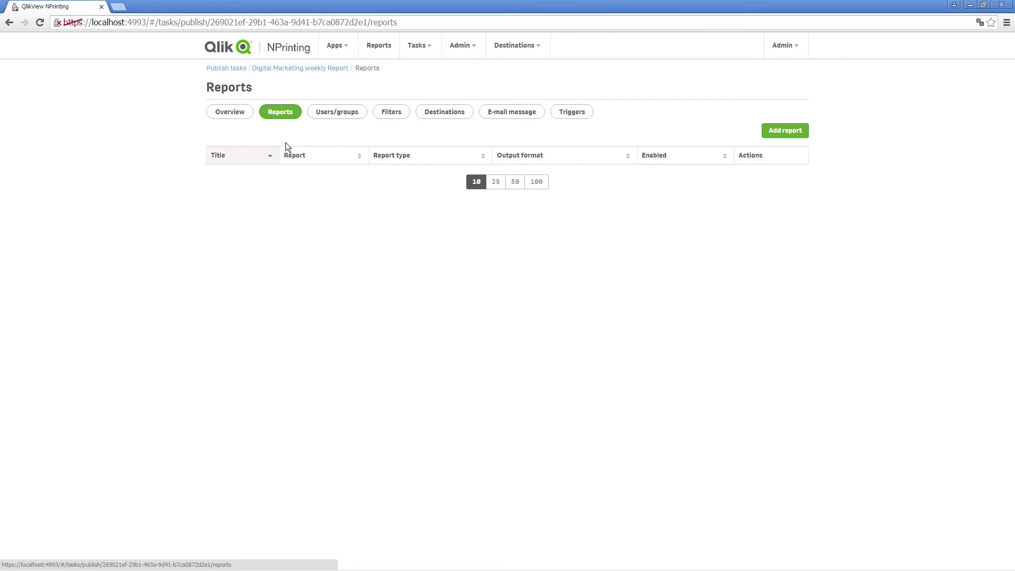
left_click(773, 131)
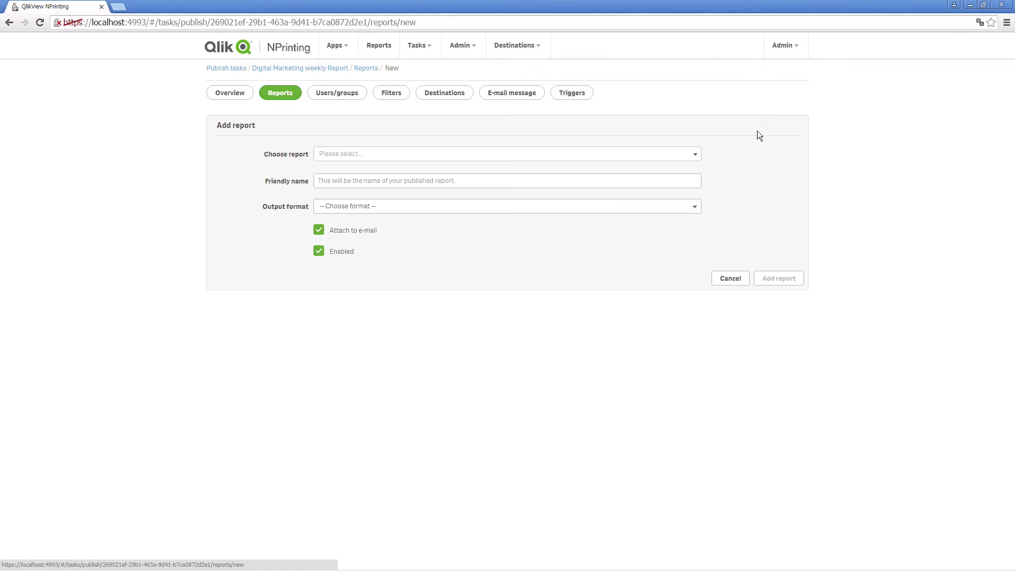
left_click(557, 158)
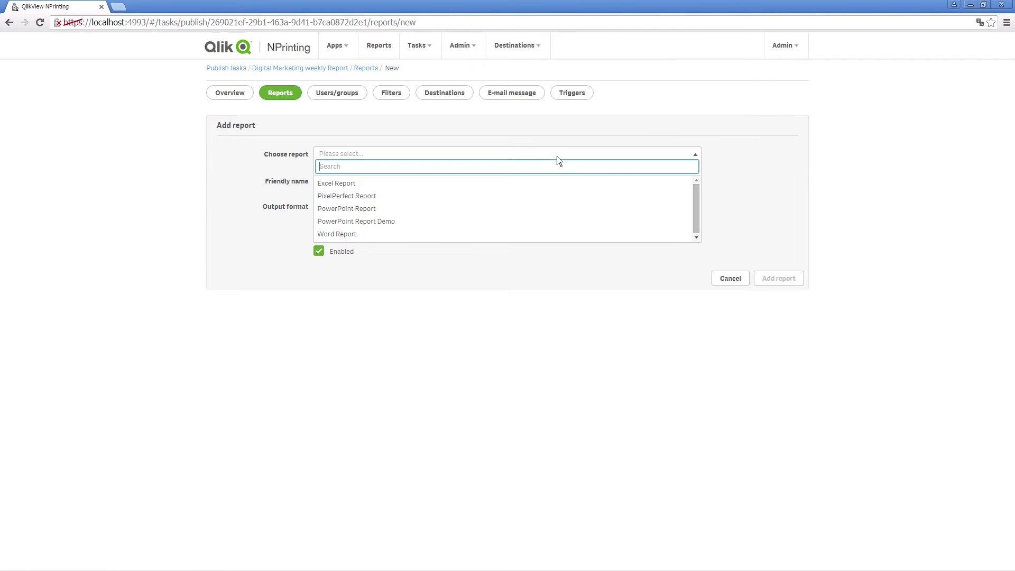
left_click(367, 208)
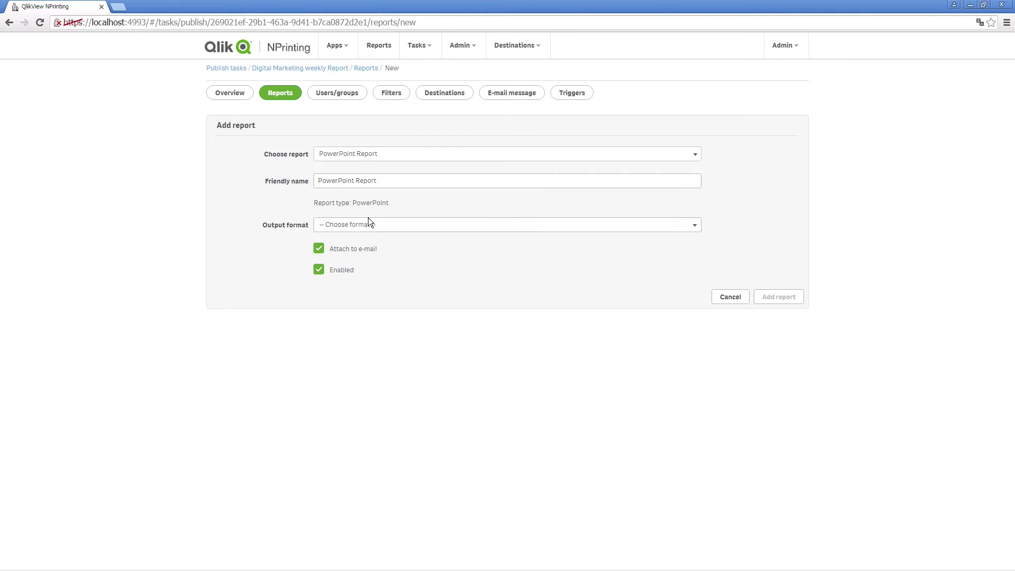
left_click(368, 226)
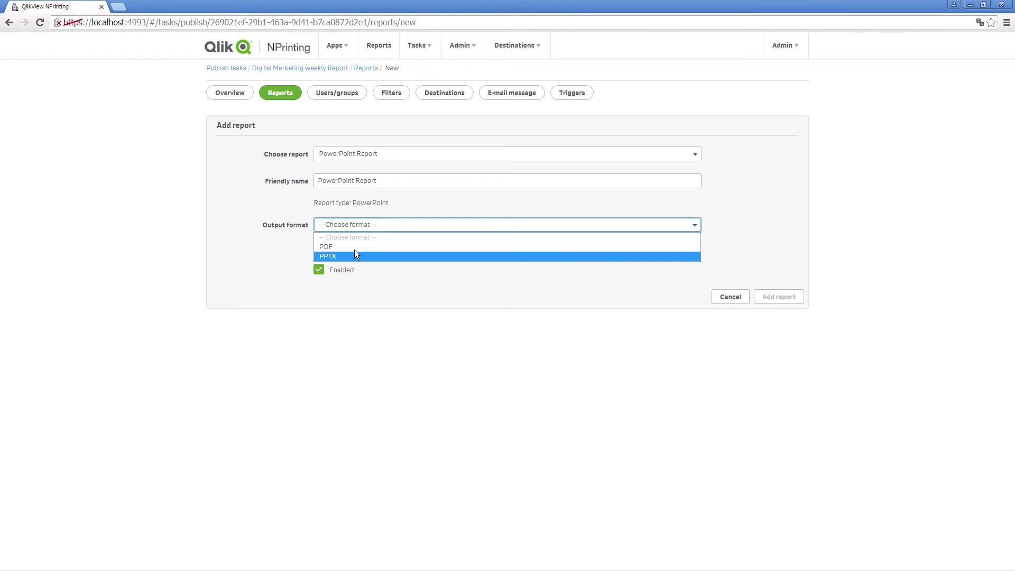
left_click(354, 249)
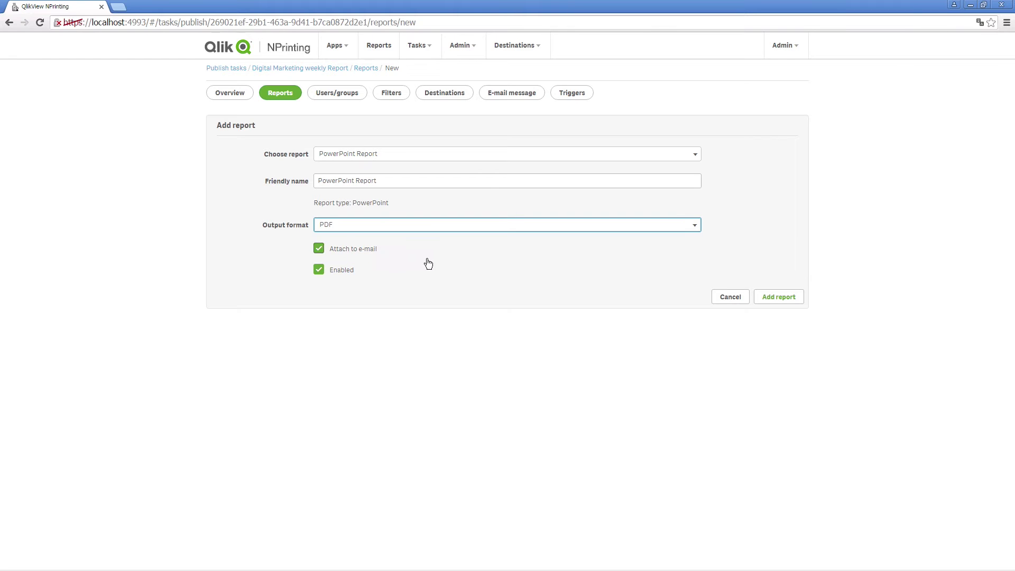
left_click(777, 299)
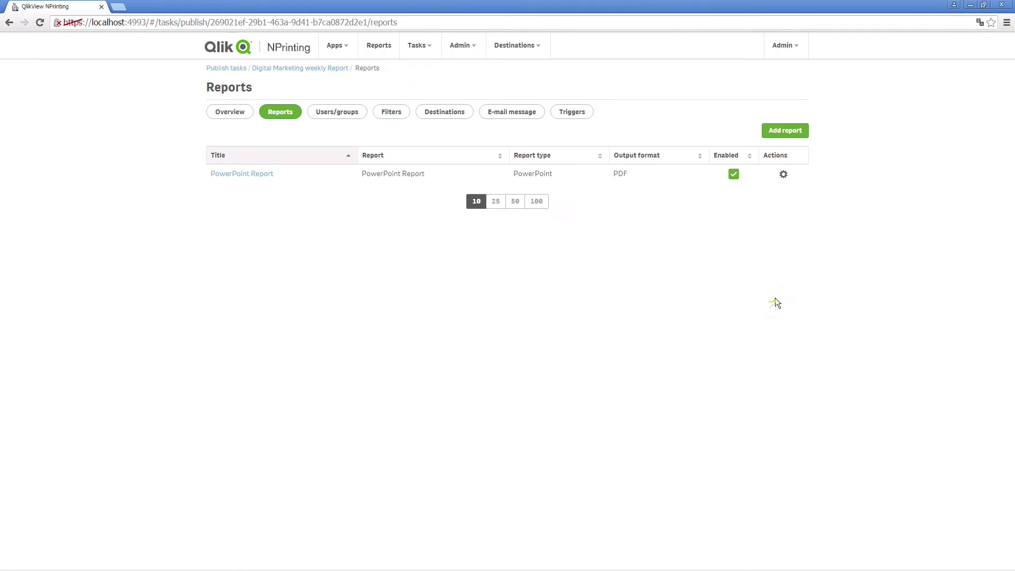
left_click(344, 117)
Search for the recipient user by name and add them to the task's Users/groups list
left_click(757, 130)
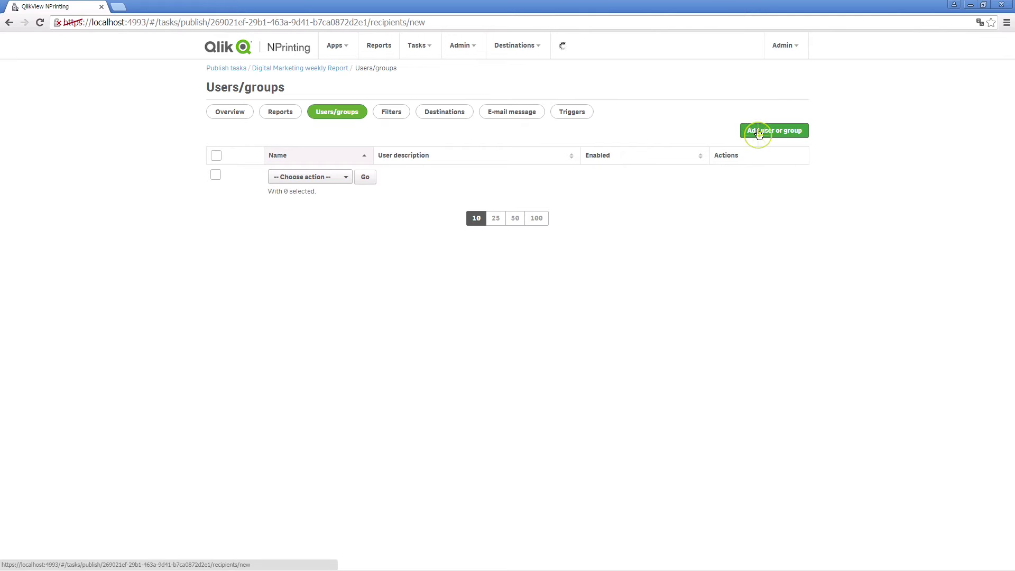
left_click(617, 153)
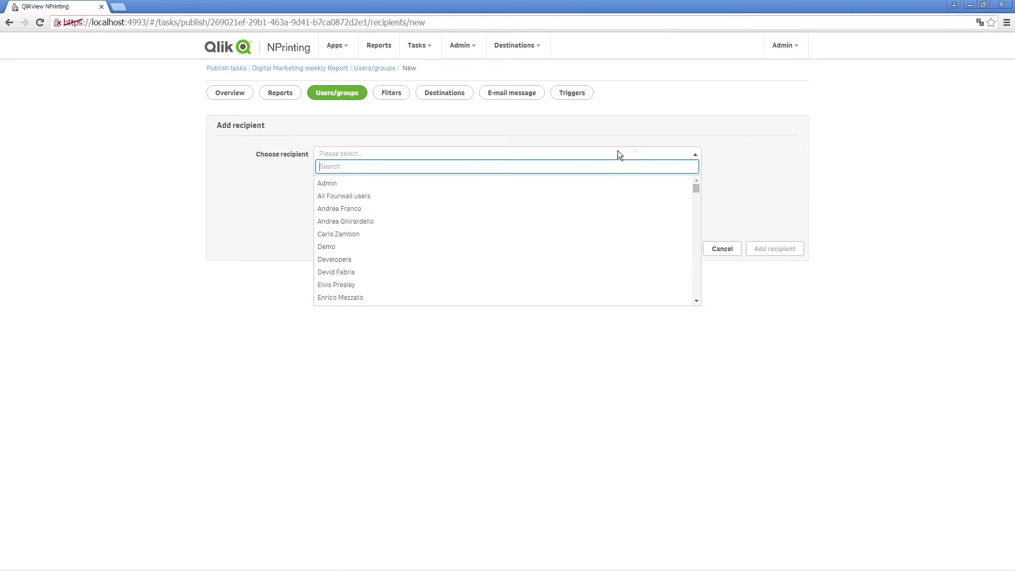
type("isa")
key("Tab")
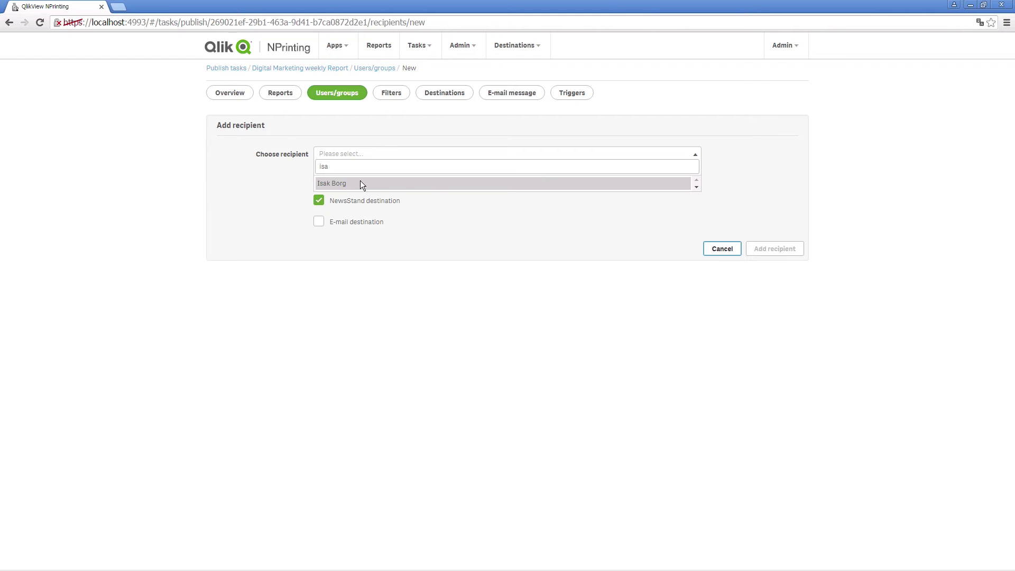
left_click(360, 184)
left_click(755, 249)
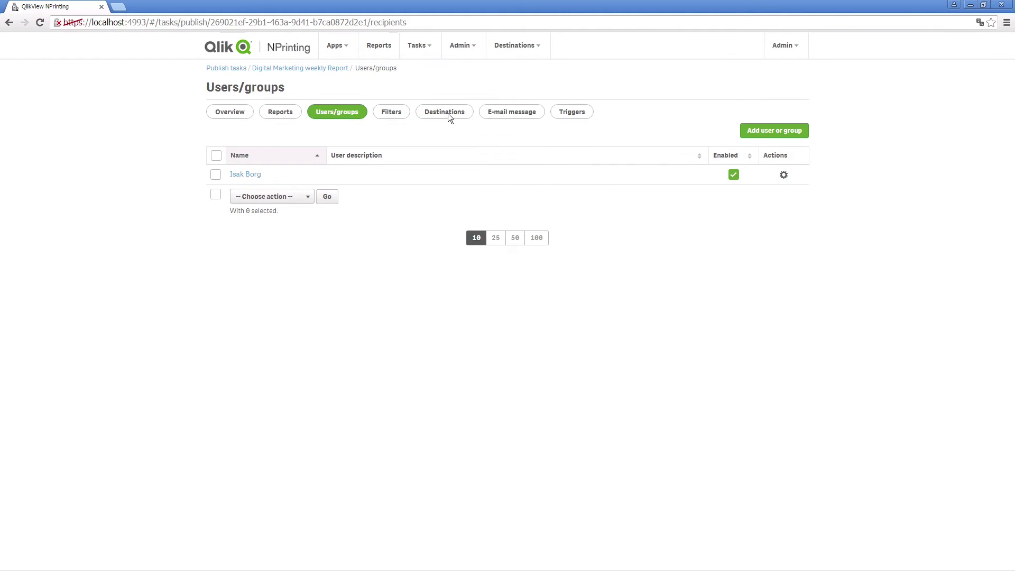
left_click(449, 113)
Add the user's folder destination for the recipient, save the destinations, and run the task now
left_click(740, 156)
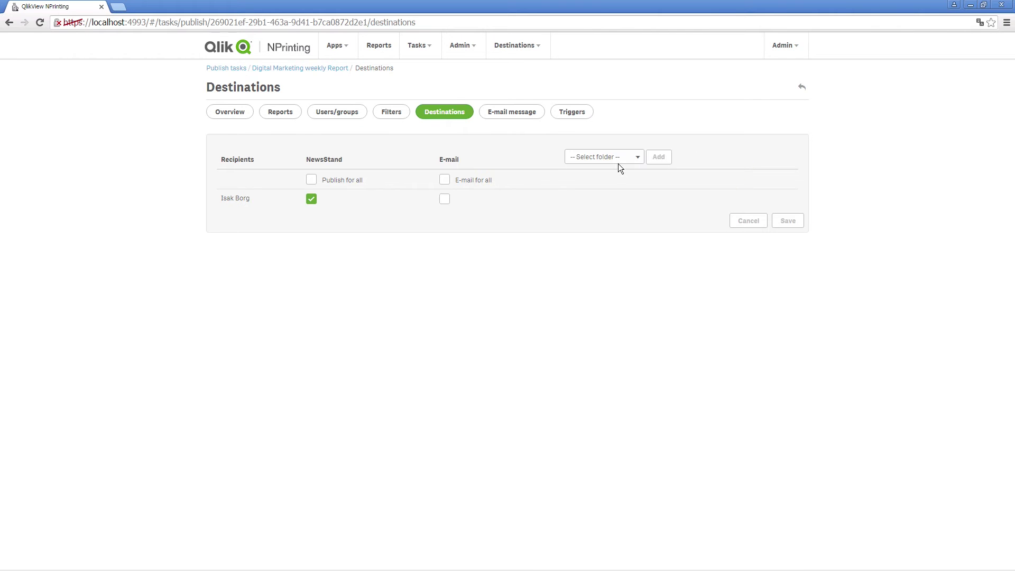
left_click(620, 165)
left_click(606, 179)
left_click(659, 157)
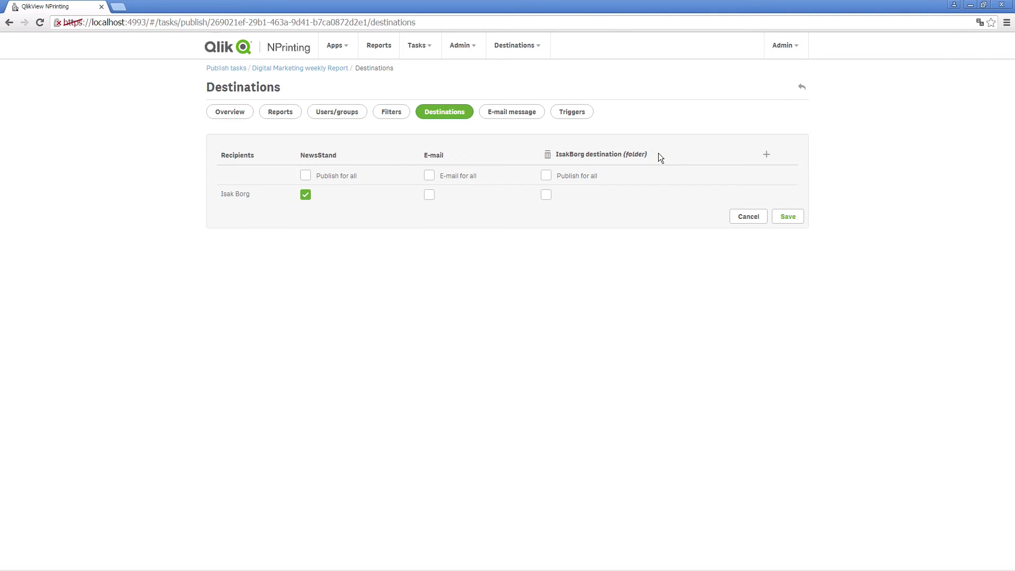
left_click(546, 195)
left_click(790, 219)
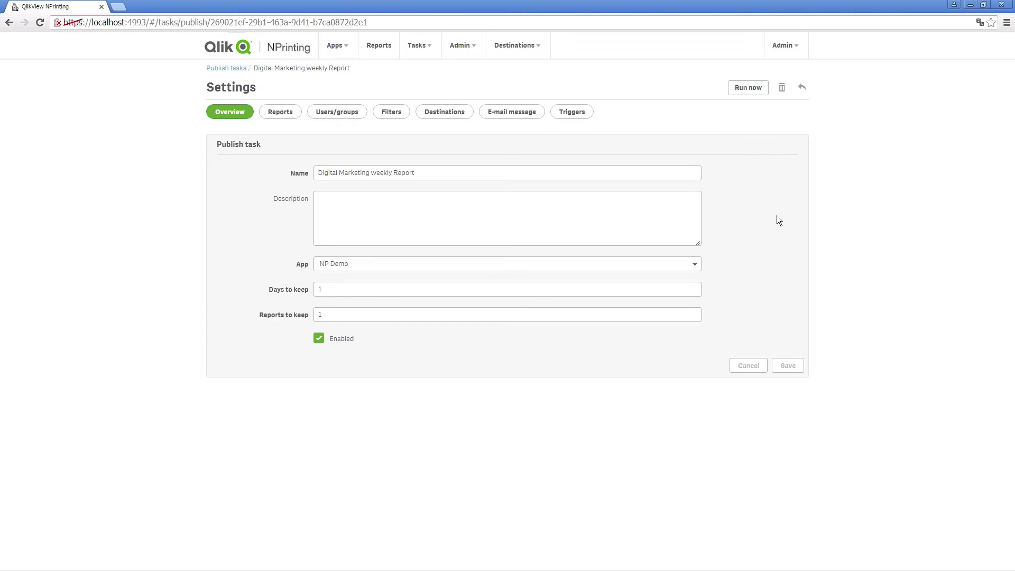
left_click(755, 93)
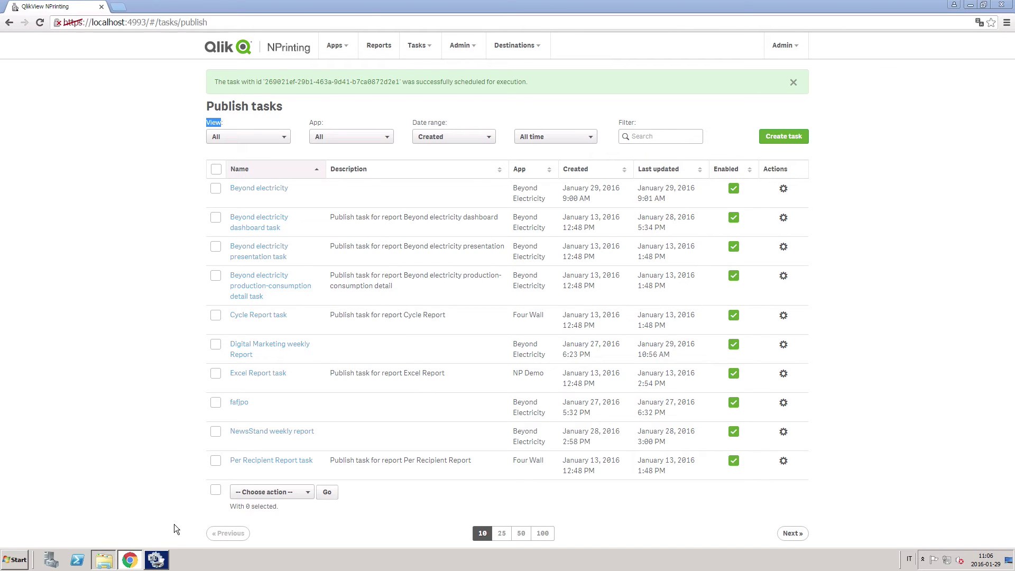
Browse C: > Reports > Digital Marketing > the user's folder and select PowerPoint Report.pdf
left_click(274, 272)
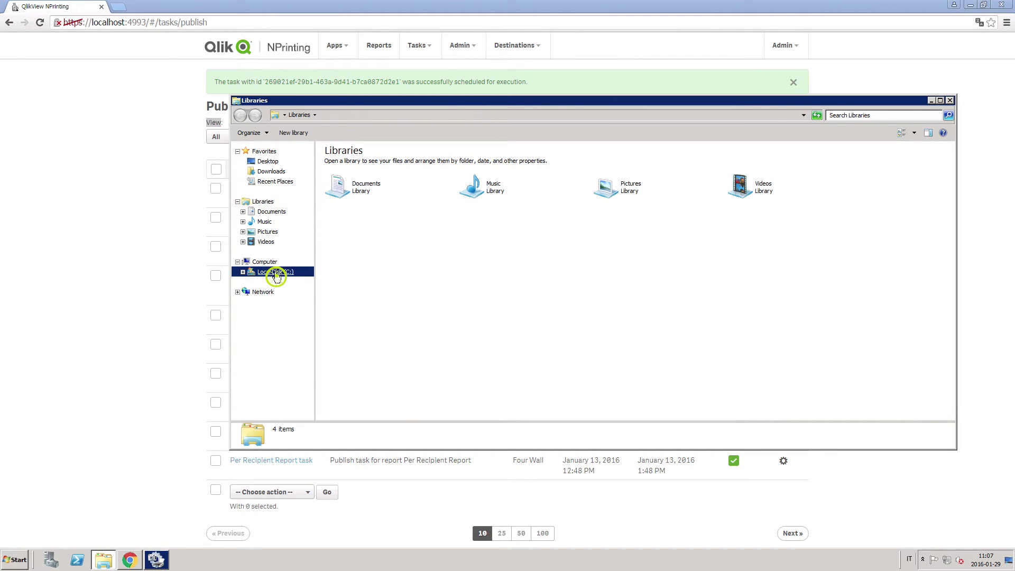
double_click(342, 256)
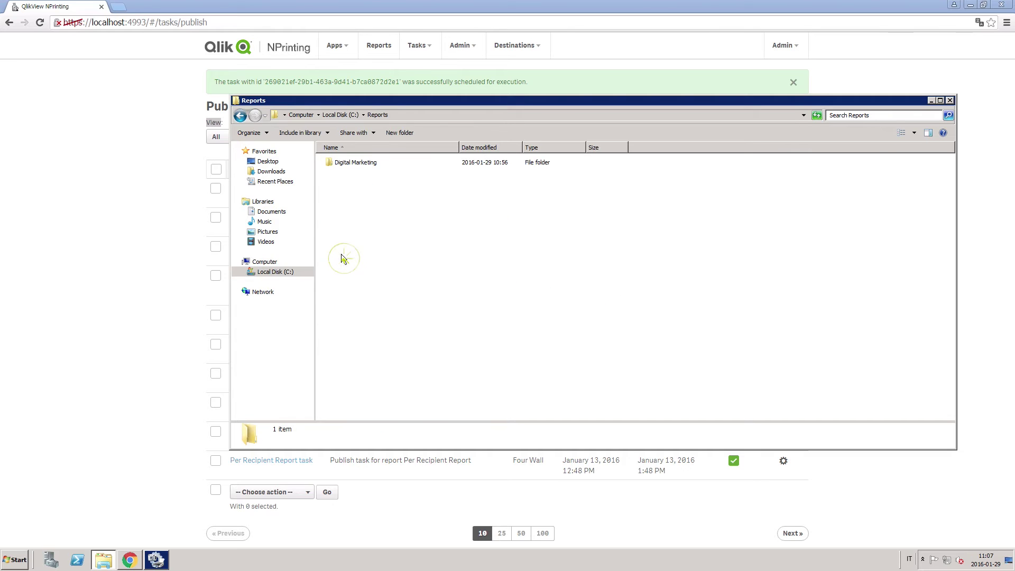
double_click(350, 164)
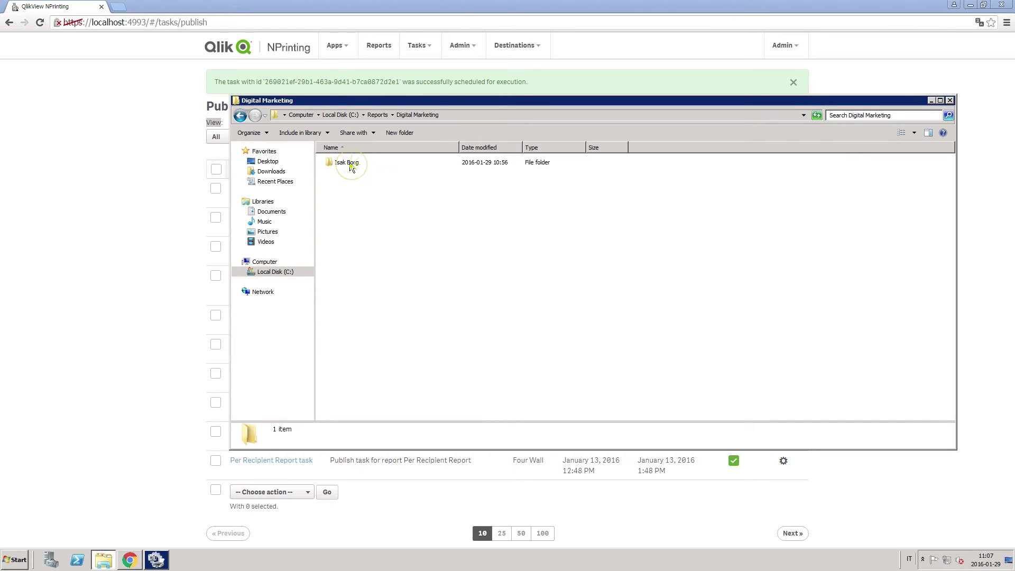
double_click(343, 164)
left_click(355, 164)
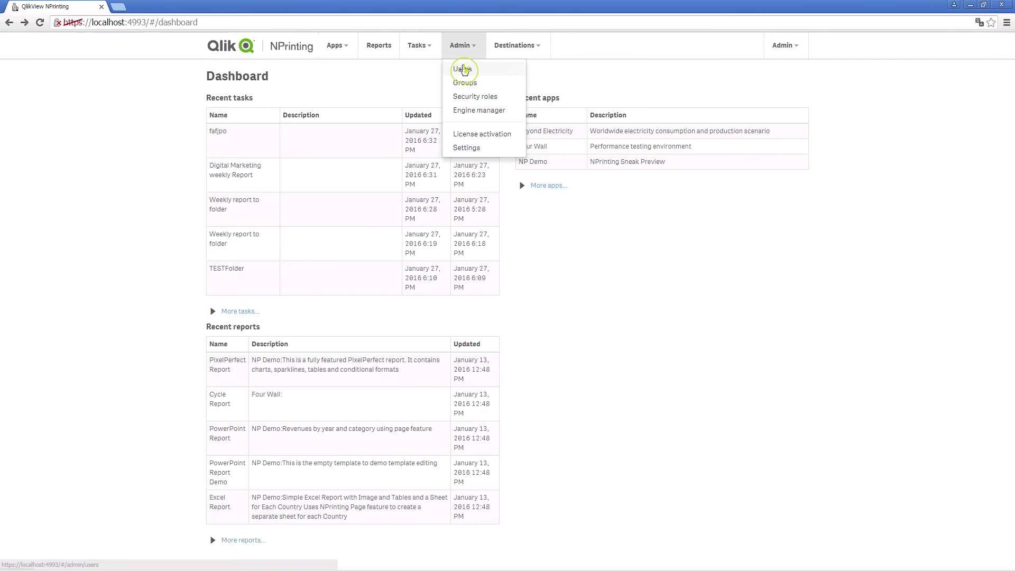
Filter the Users list by name and open the matching recipient's user page
left_click(463, 69)
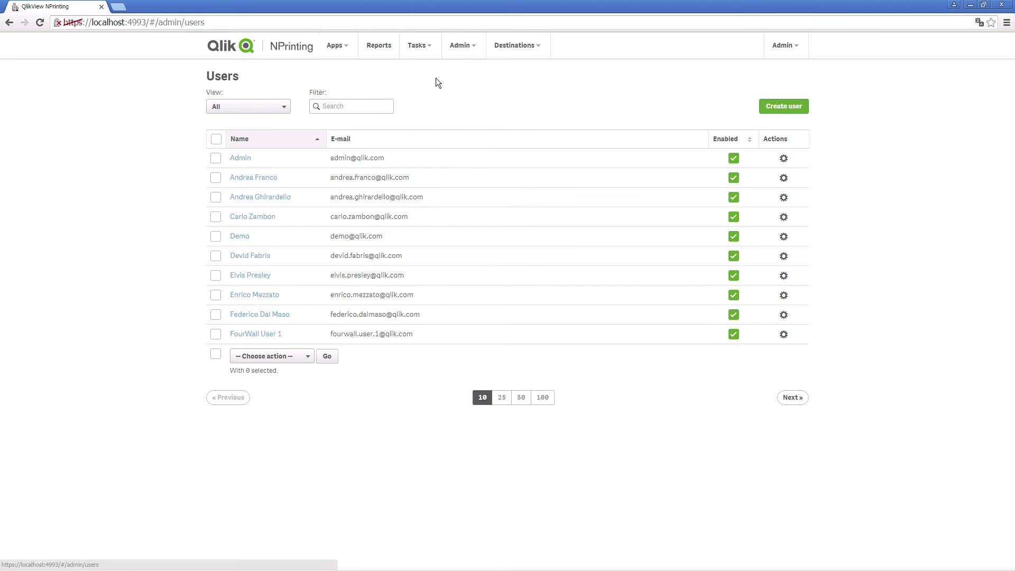
left_click(354, 102)
type("isa")
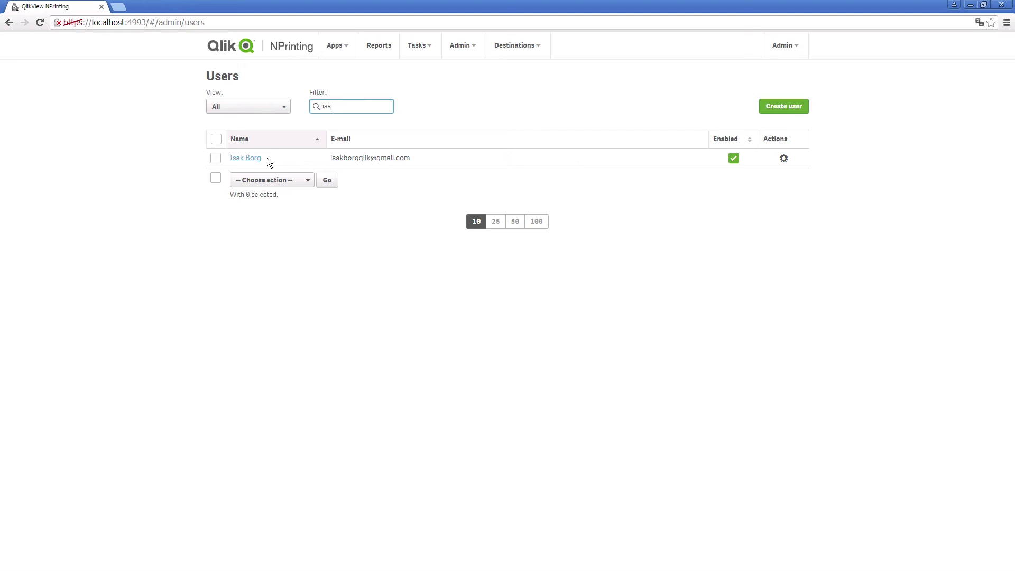
left_click(251, 157)
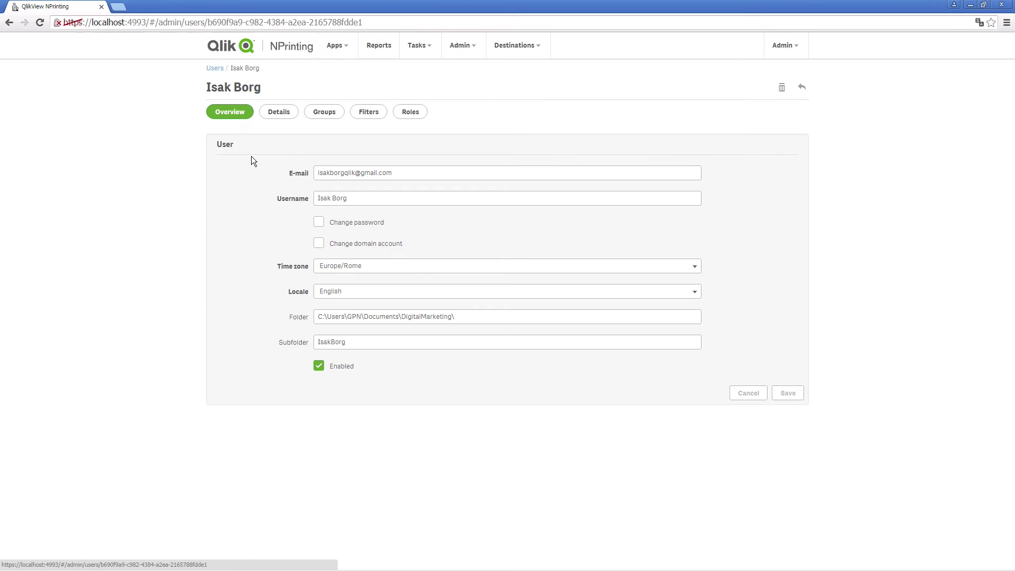
Assign the Newstand User role to that user and save the updated roles
left_click(411, 114)
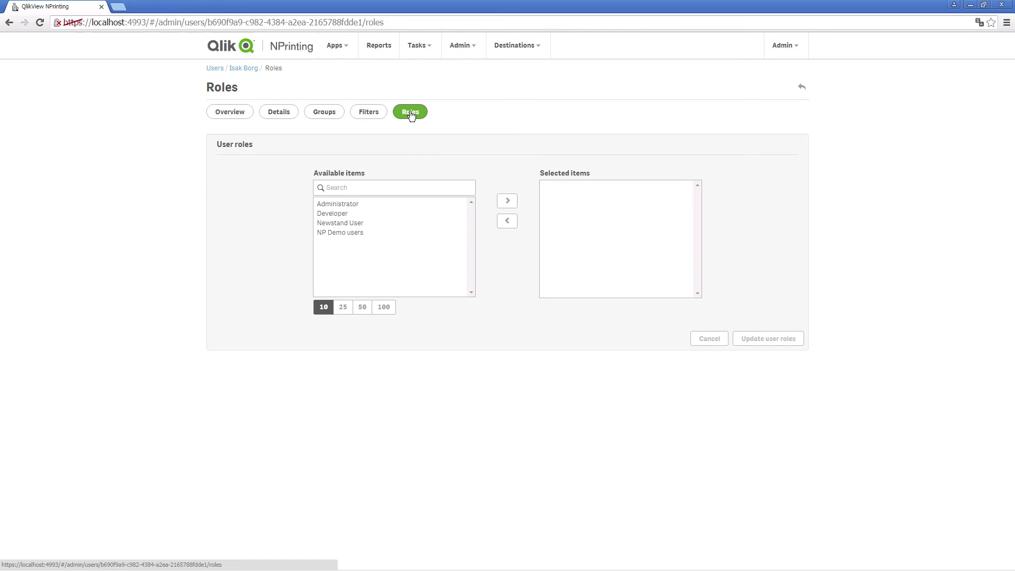
left_click(349, 223)
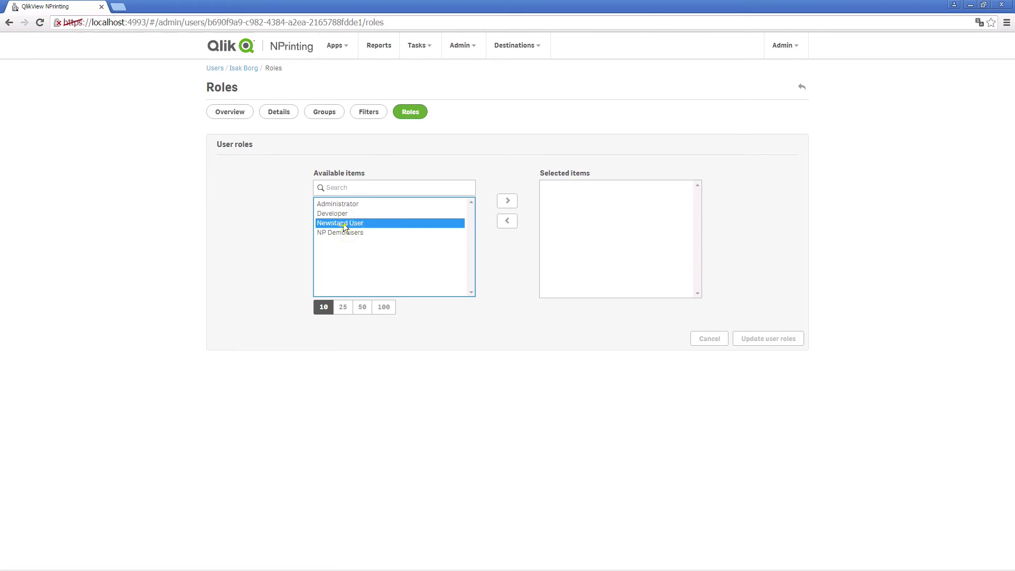
left_click(506, 204)
left_click(770, 341)
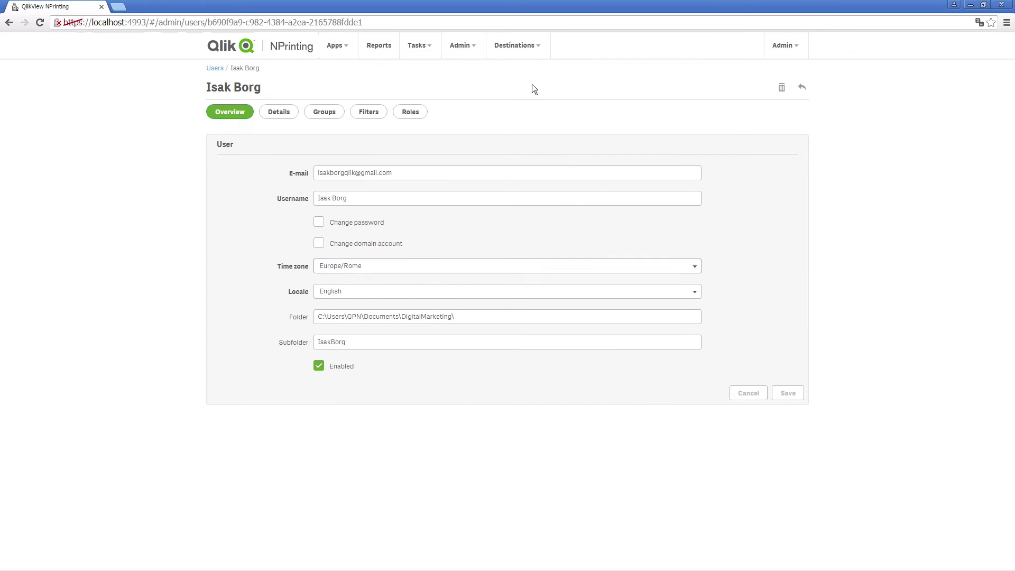
Create a security role 'NewsStand View only user' covering all apps with Published reports Preview permission
left_click(468, 51)
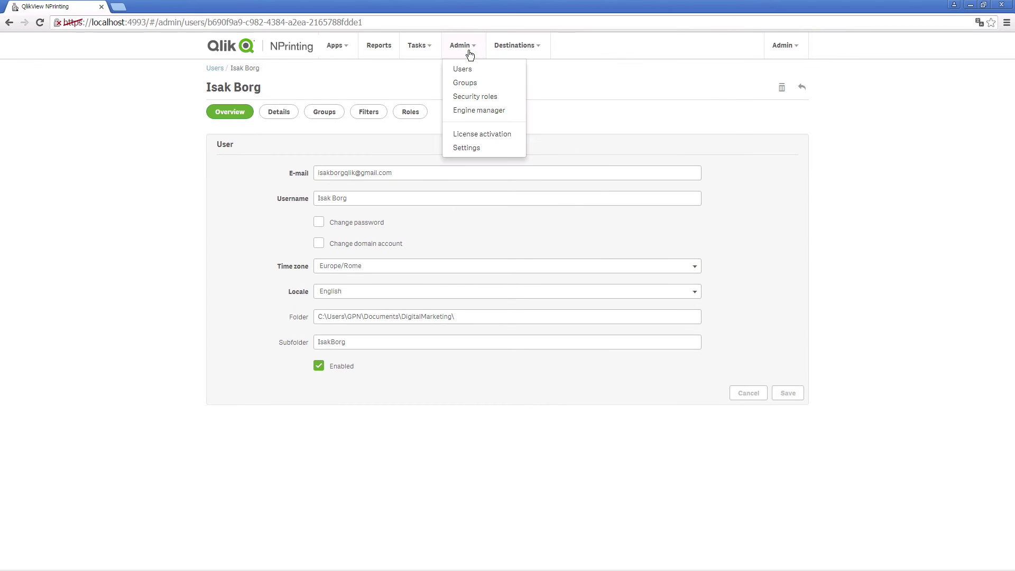
left_click(459, 97)
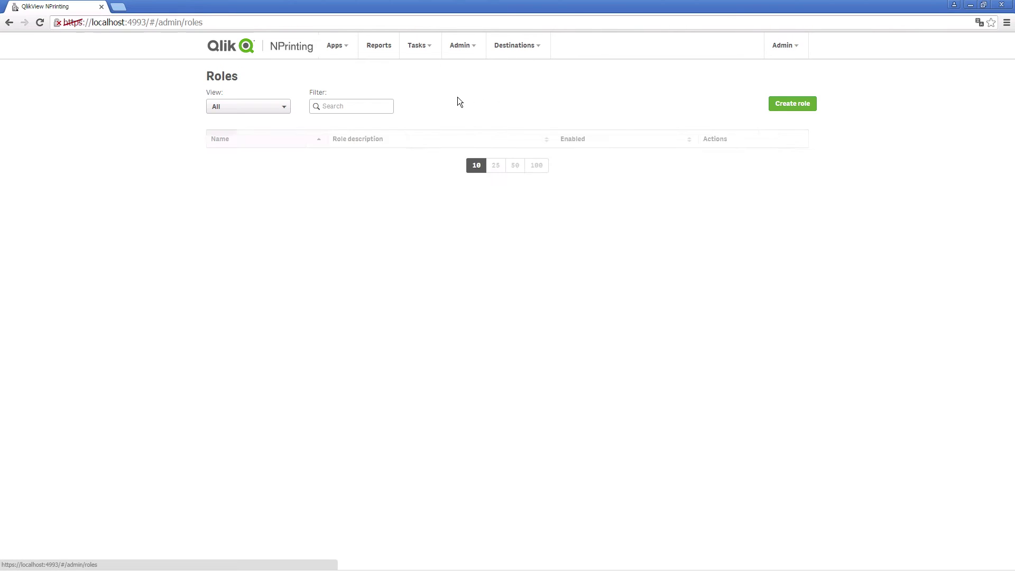
left_click(808, 102)
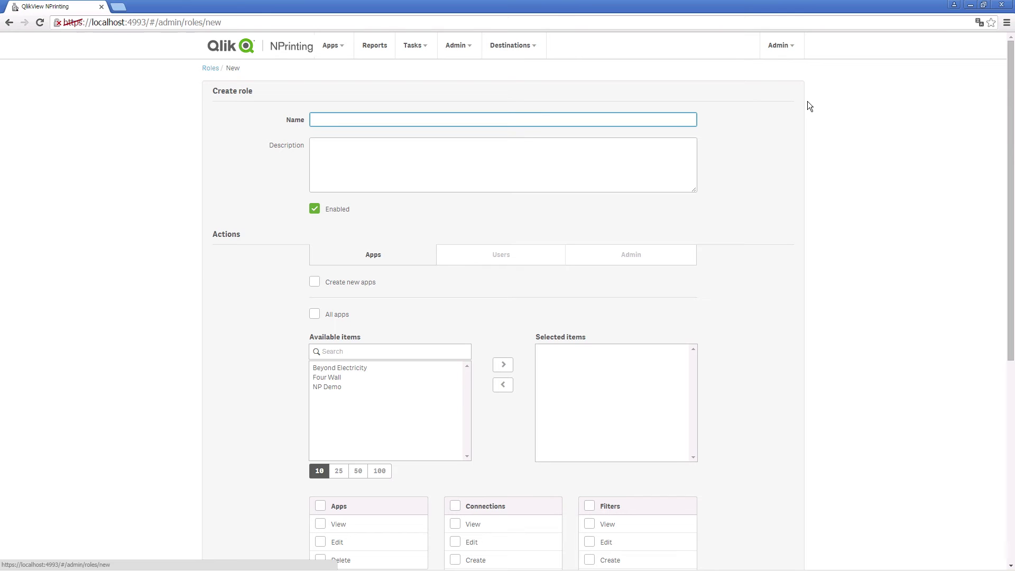
type("NewsStand View only user")
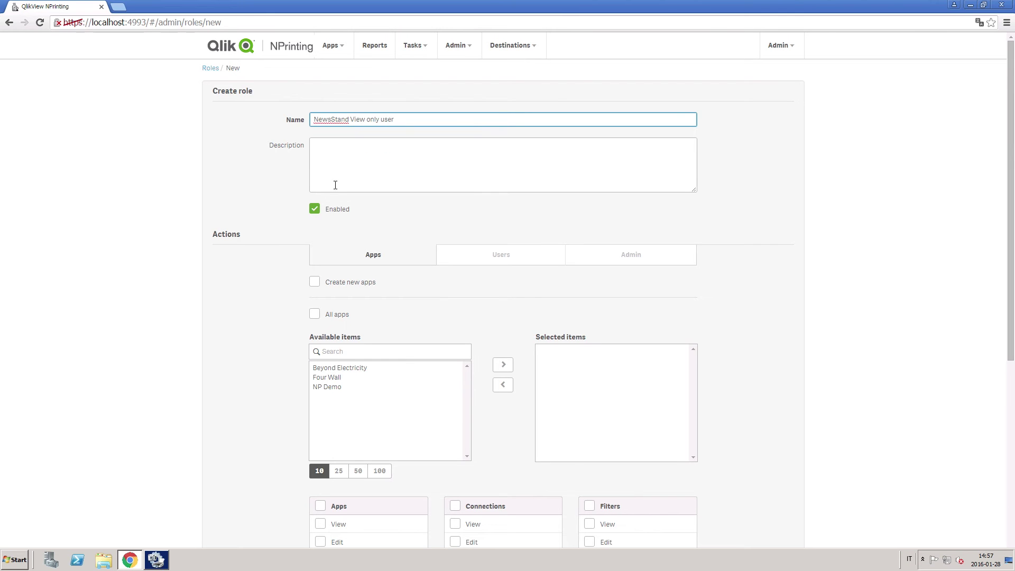
left_click(314, 310)
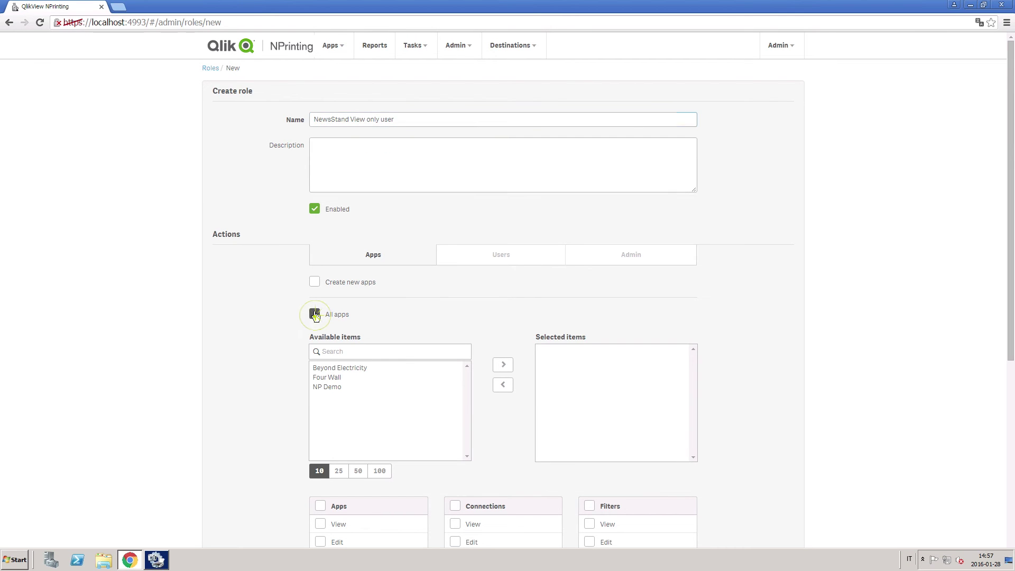
scroll(786, 339, "down", 5)
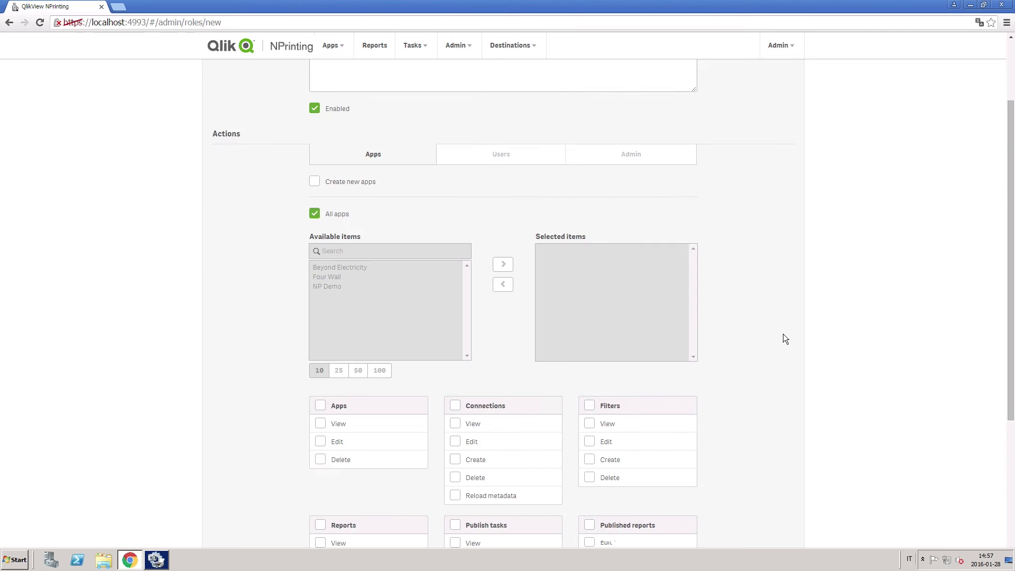
scroll(785, 339, "down", 1)
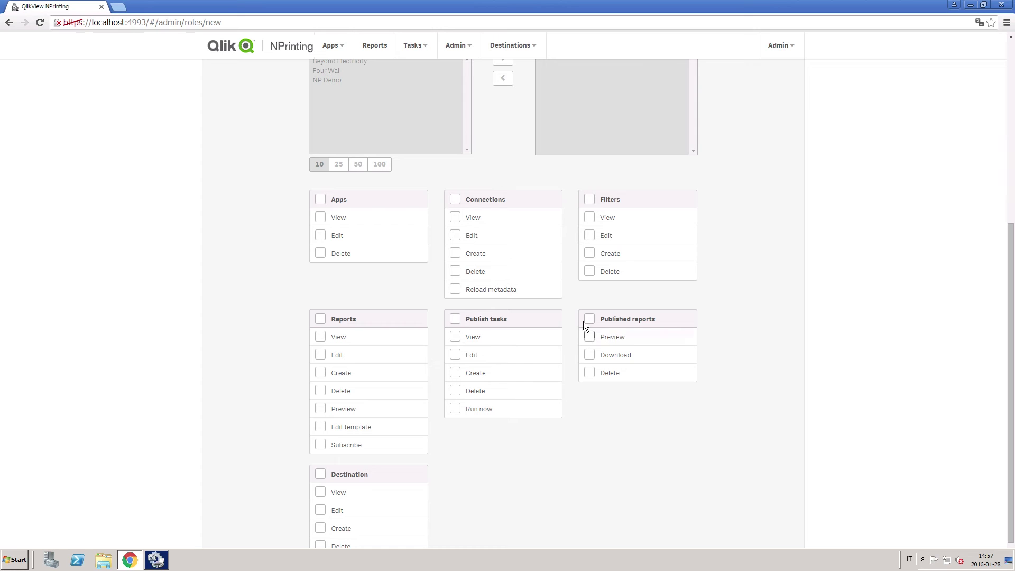
left_click(590, 337)
scroll(815, 491, "down", 1)
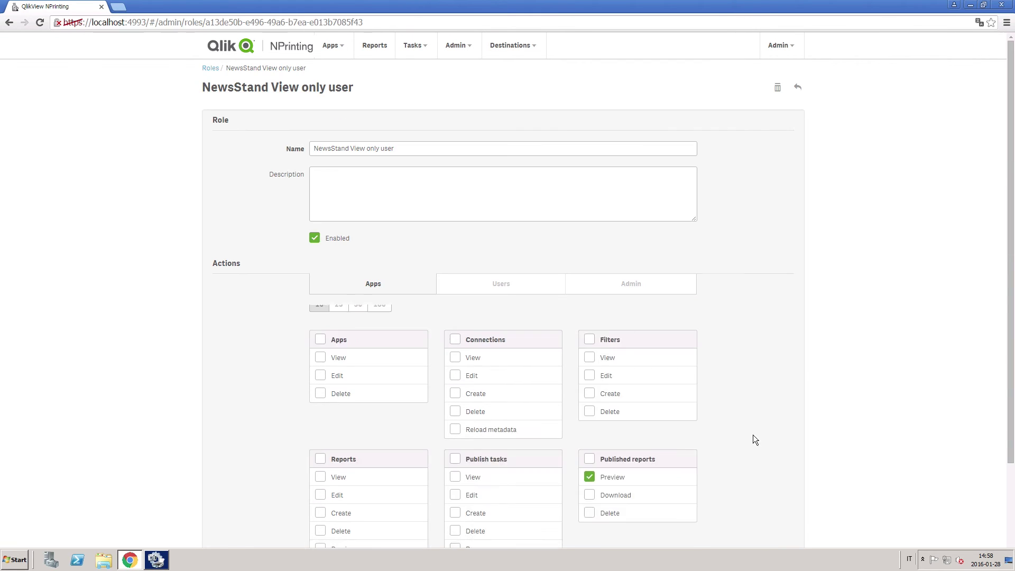
Create and save a publish task 'NewsStand weekly report' using the Beyond Electricity app
left_click(413, 51)
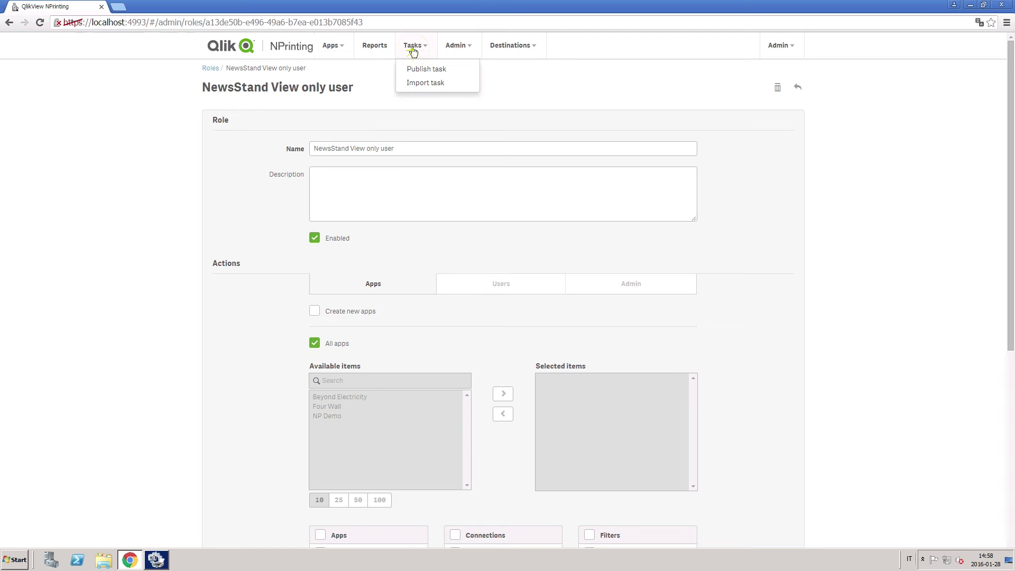
left_click(417, 70)
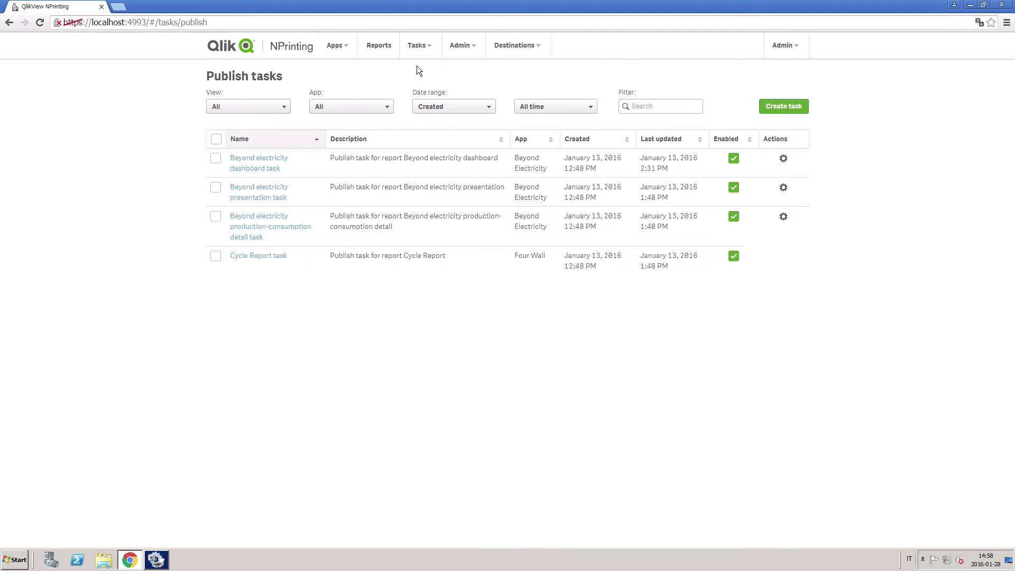
left_click(778, 113)
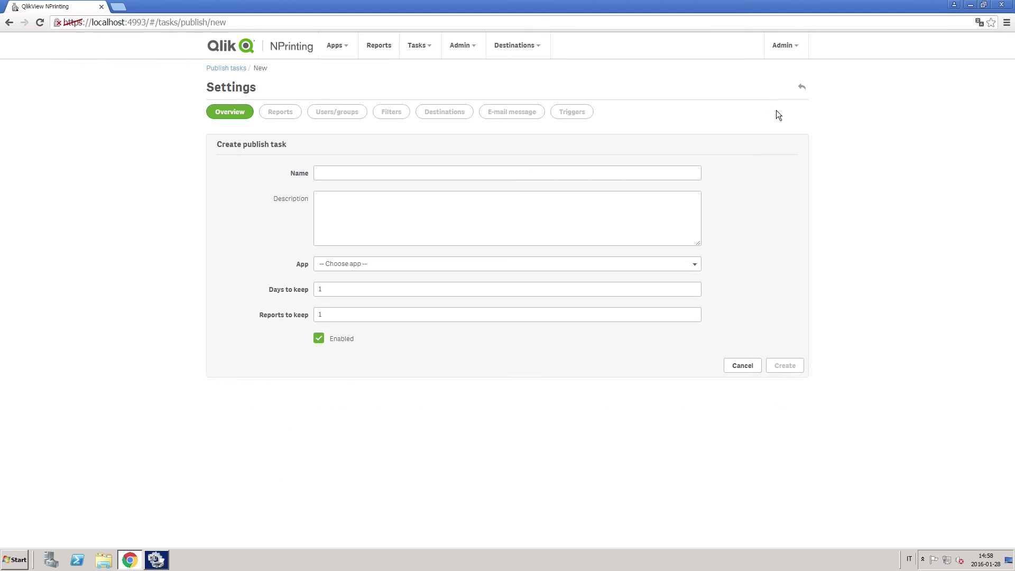
left_click(580, 172)
type("News")
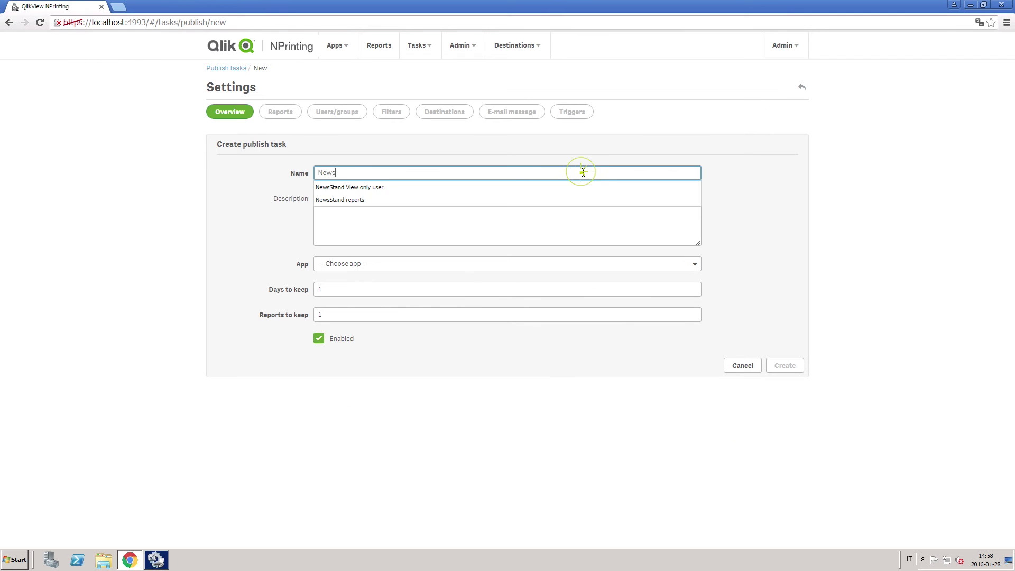
type("Stand weekly report")
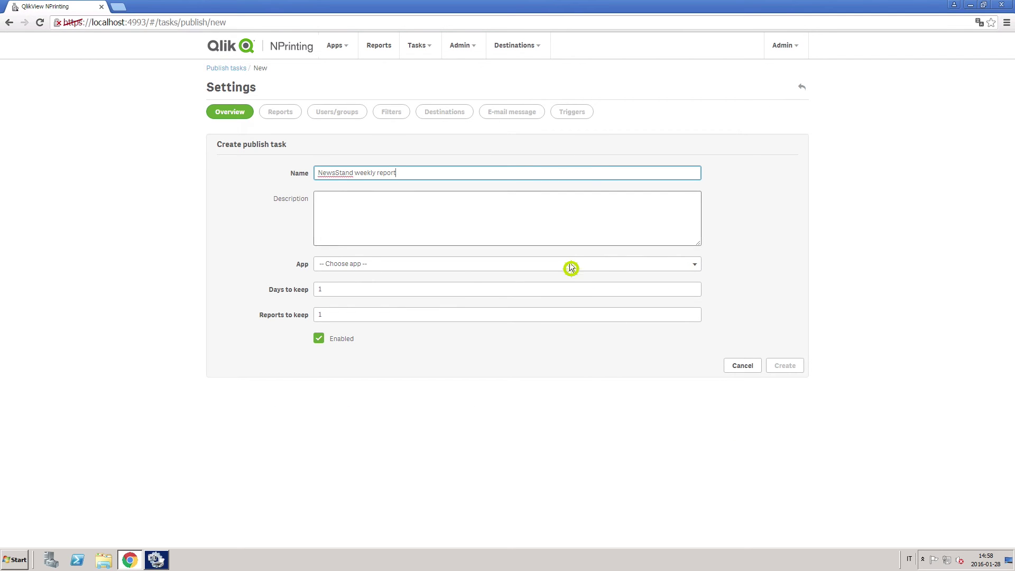
left_click(569, 264)
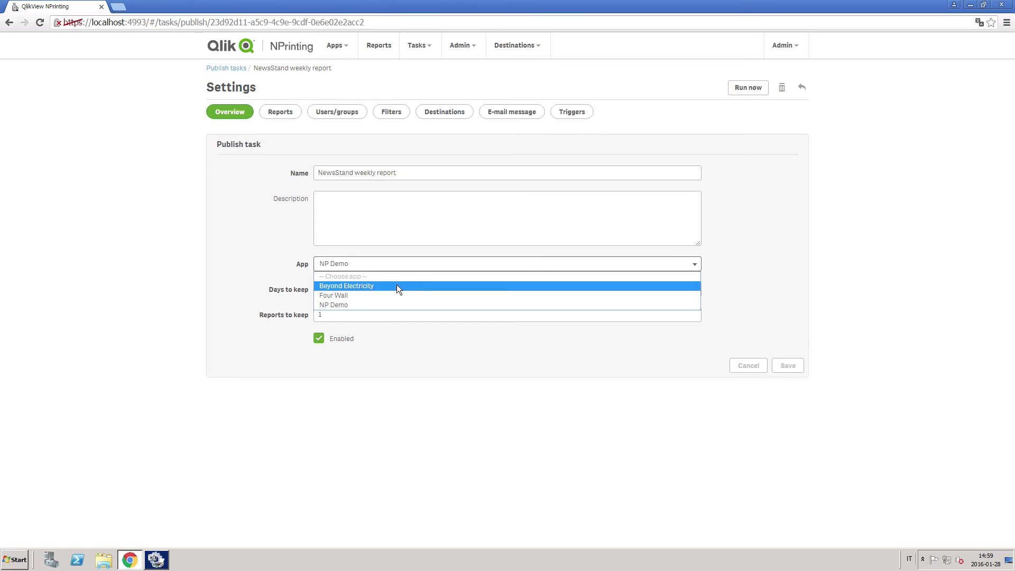
left_click(398, 286)
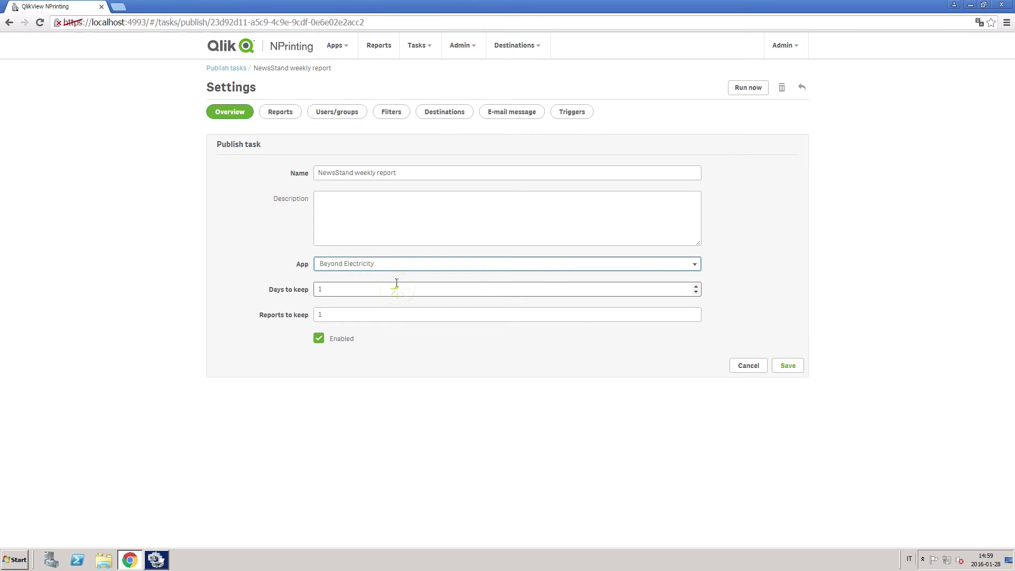
left_click(784, 365)
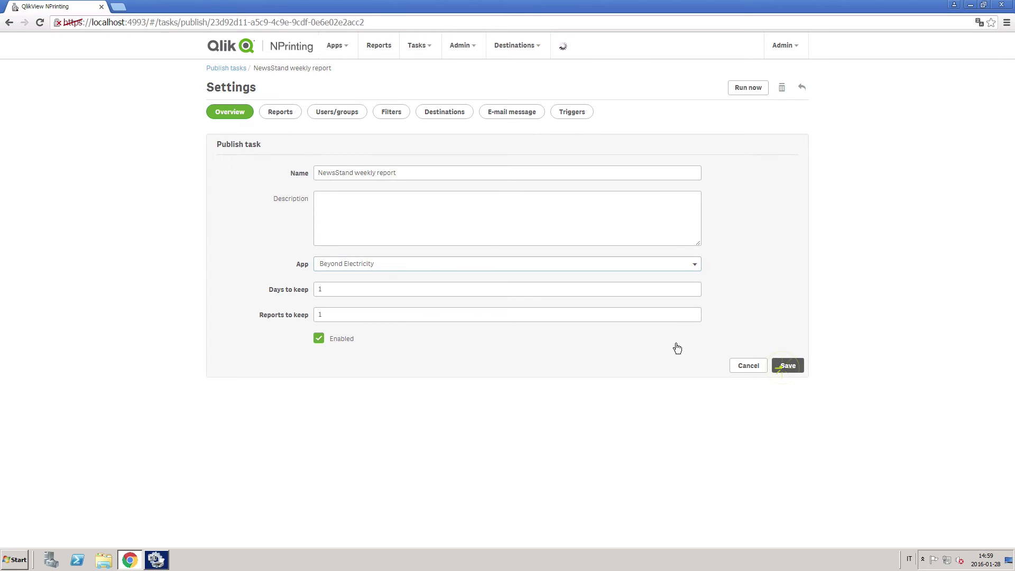
Add the Beyond electricity dashboard report to the task with PDF output
left_click(284, 113)
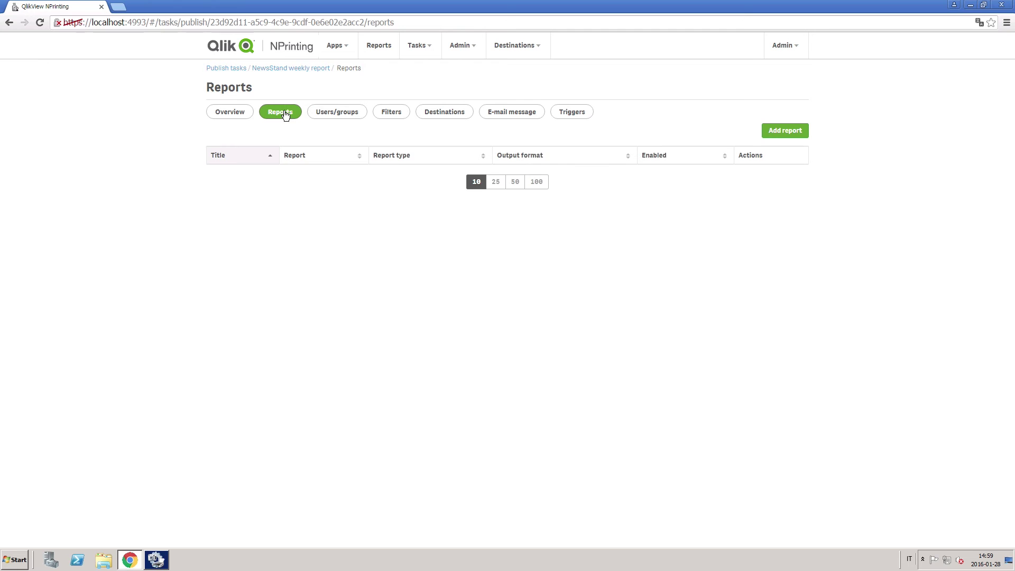
left_click(773, 132)
left_click(618, 152)
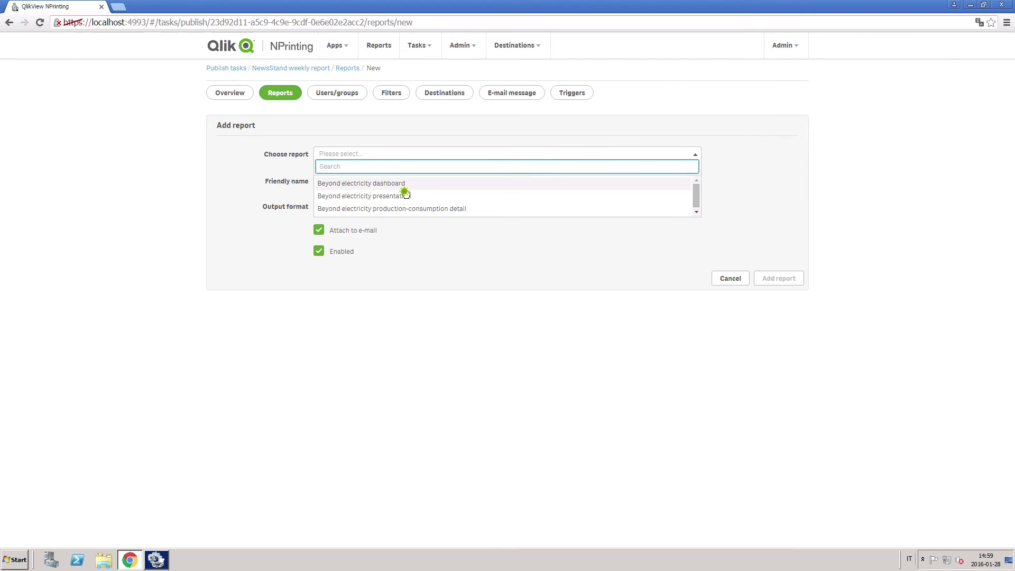
left_click(406, 185)
left_click(433, 224)
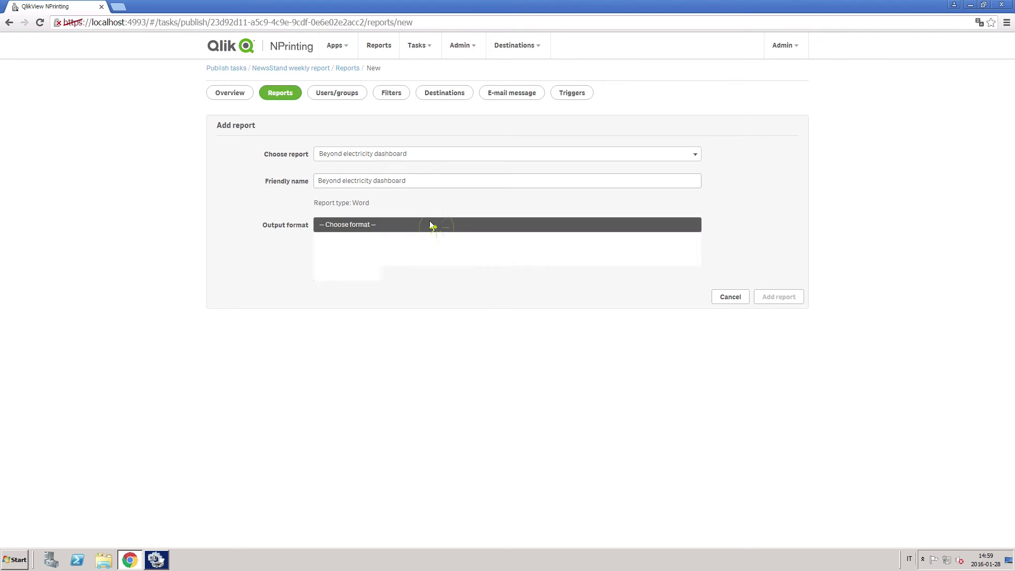
left_click(344, 275)
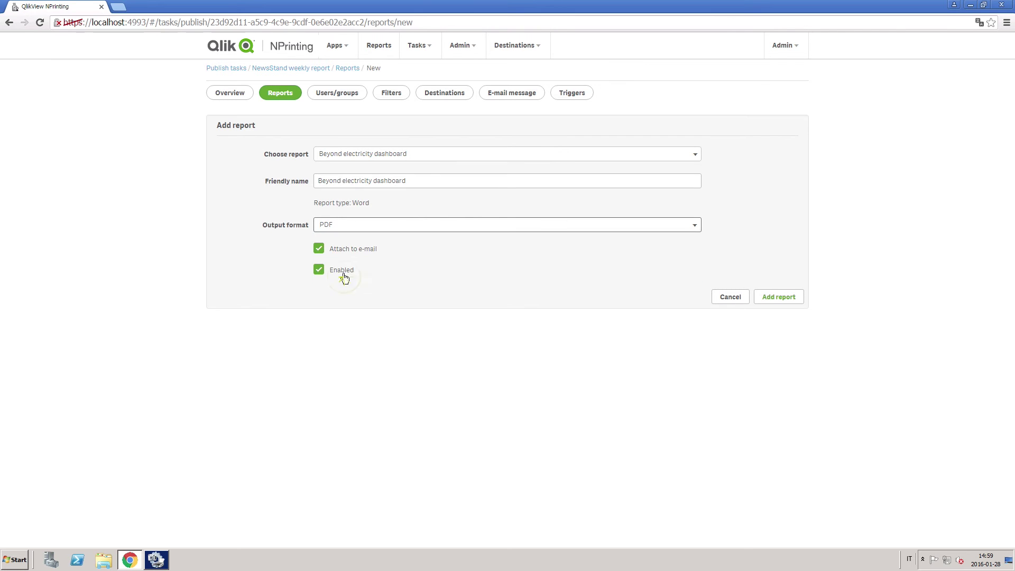
left_click(775, 300)
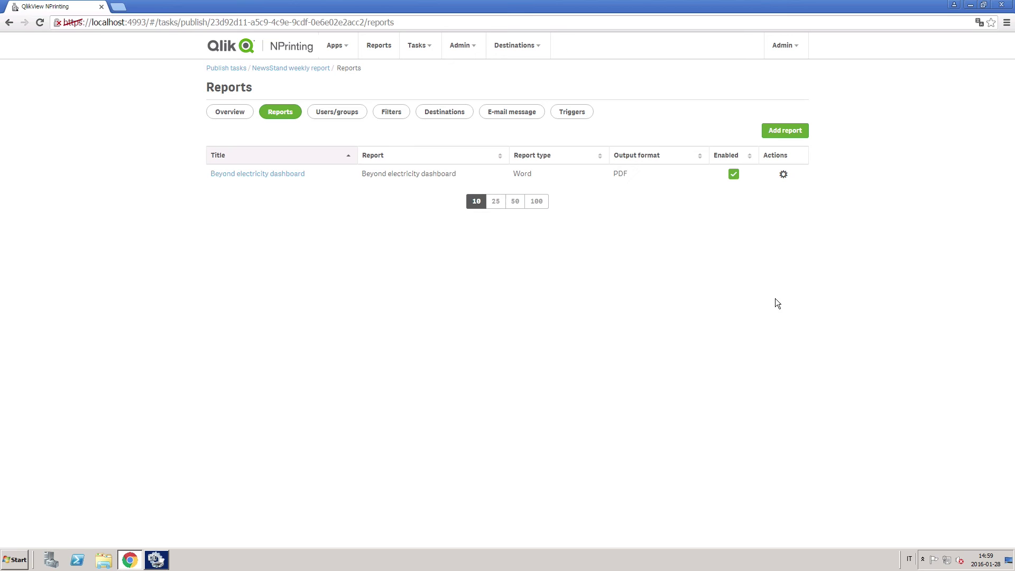
Search for the recipient user by name and add them to the task's recipients
left_click(345, 113)
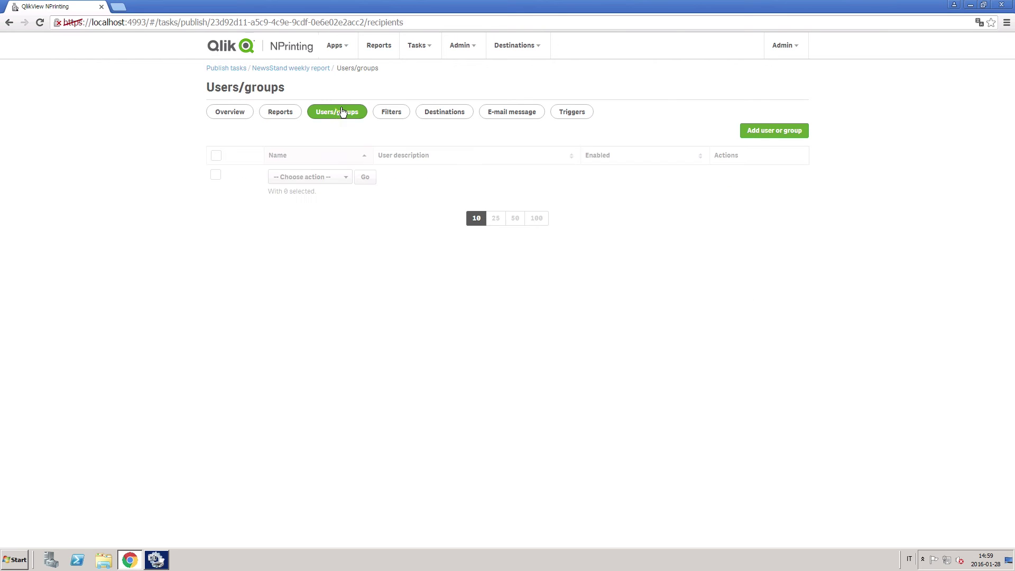
left_click(756, 130)
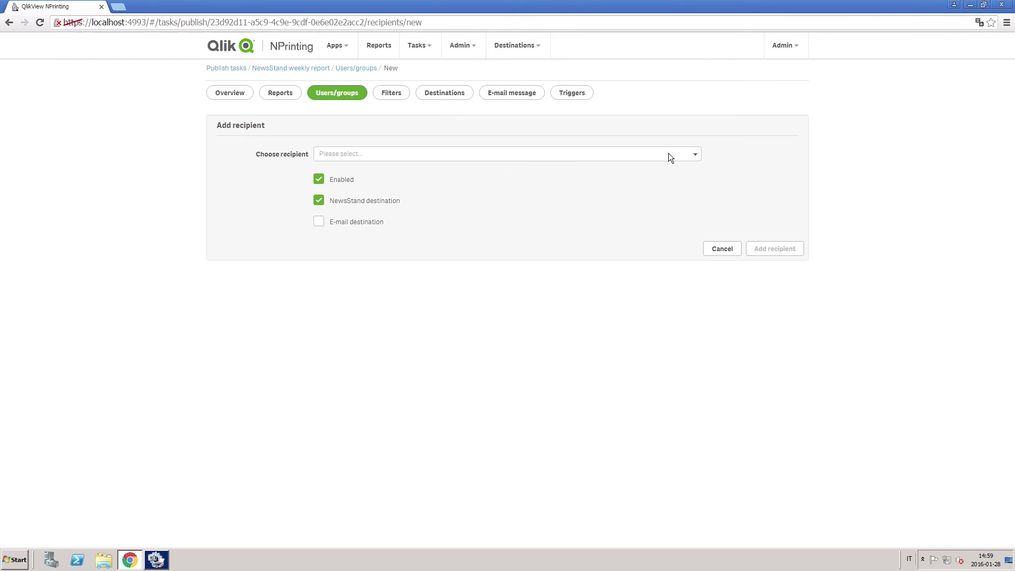
left_click(392, 152)
type("isak")
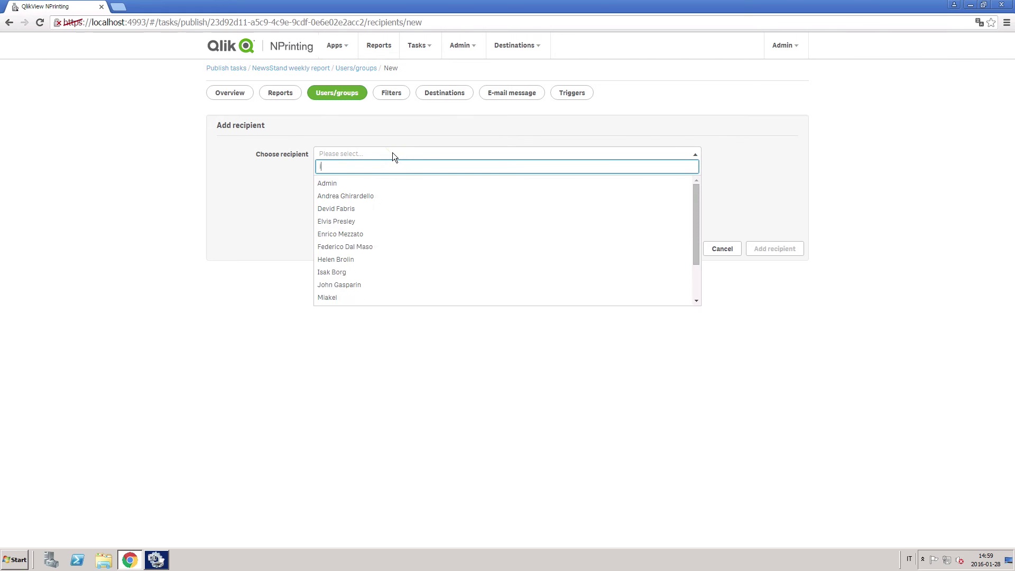
left_click(344, 183)
left_click(759, 251)
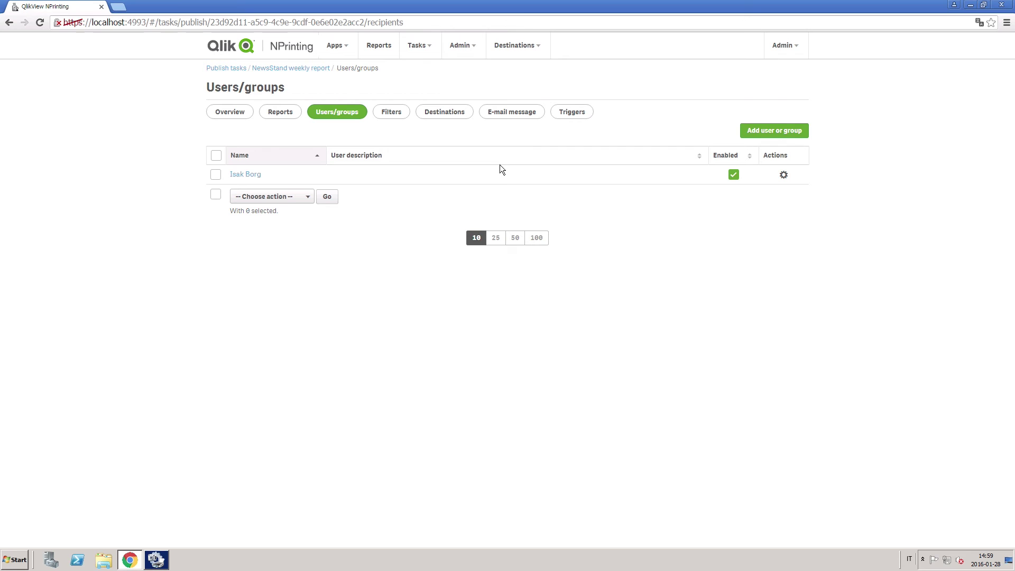
Set the task to publish to NewsStand for all recipients and save the destinations
left_click(450, 114)
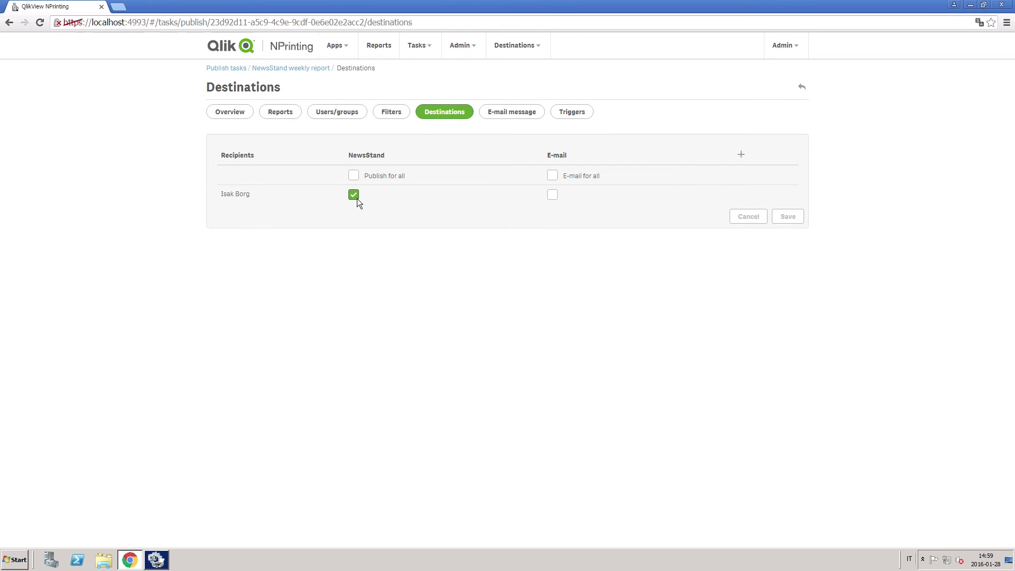
left_click(353, 176)
left_click(785, 218)
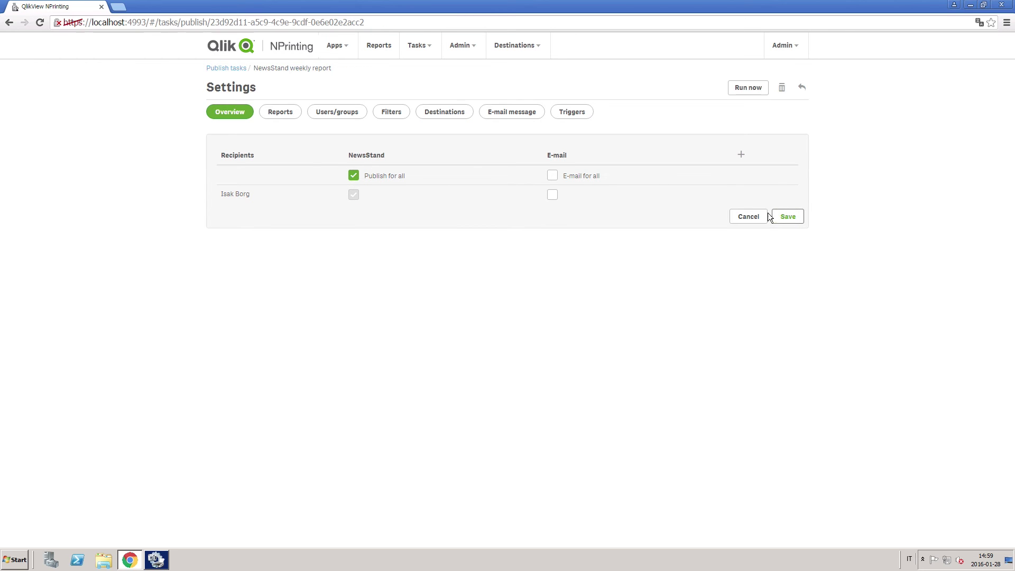
left_click(572, 111)
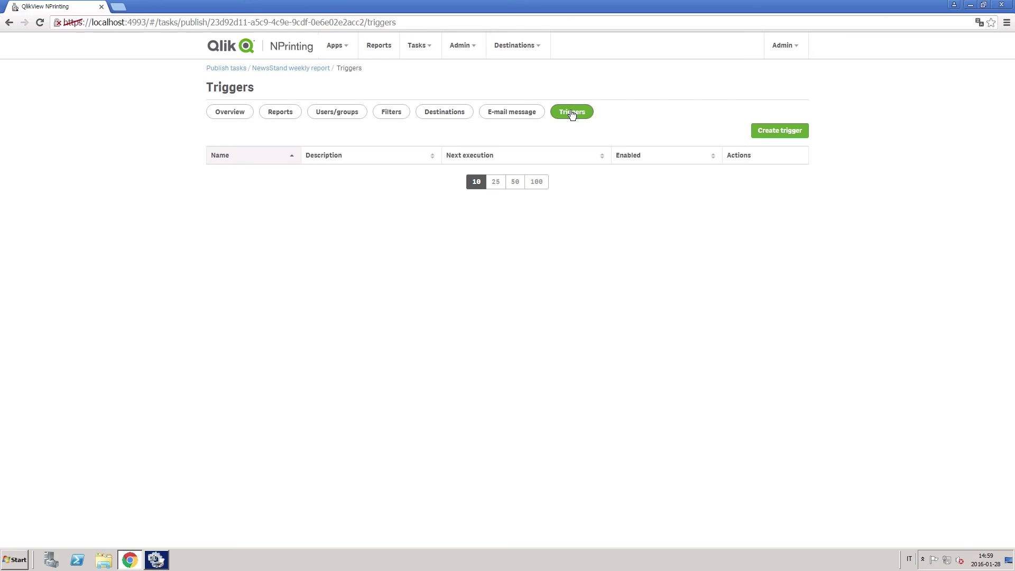
Create a weekly trigger 'Weeekly NewsStand report' that runs every Monday
left_click(765, 131)
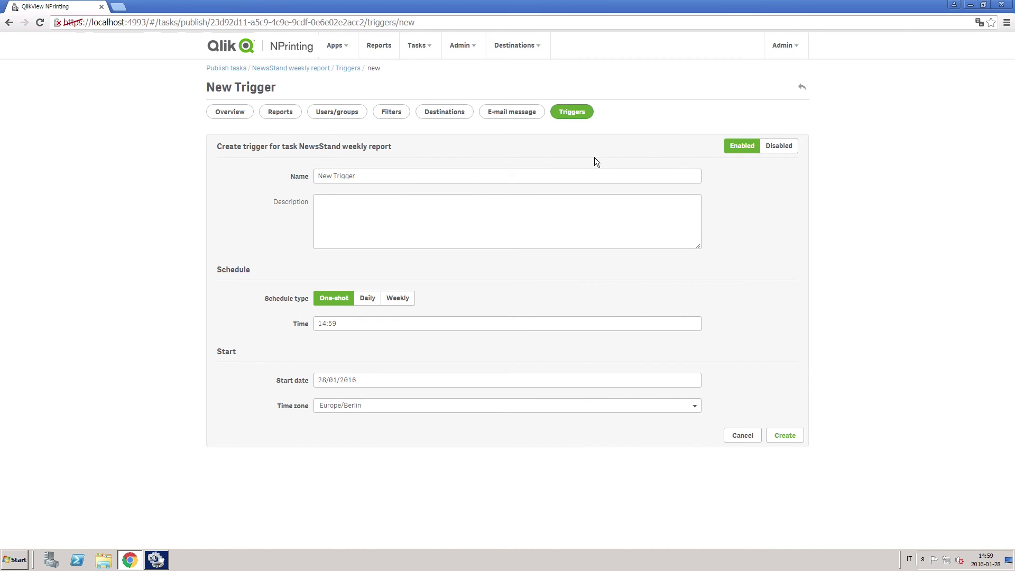
left_click_drag(363, 176, 303, 178)
type("Weeekly NewsStand report")
left_click(402, 299)
left_click(315, 361)
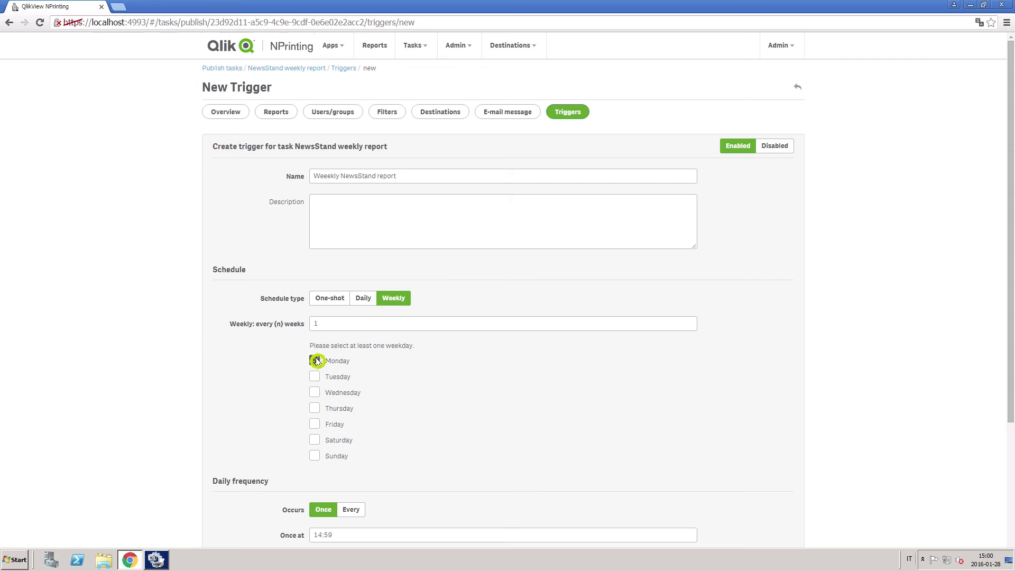
scroll(584, 382, "down", 4)
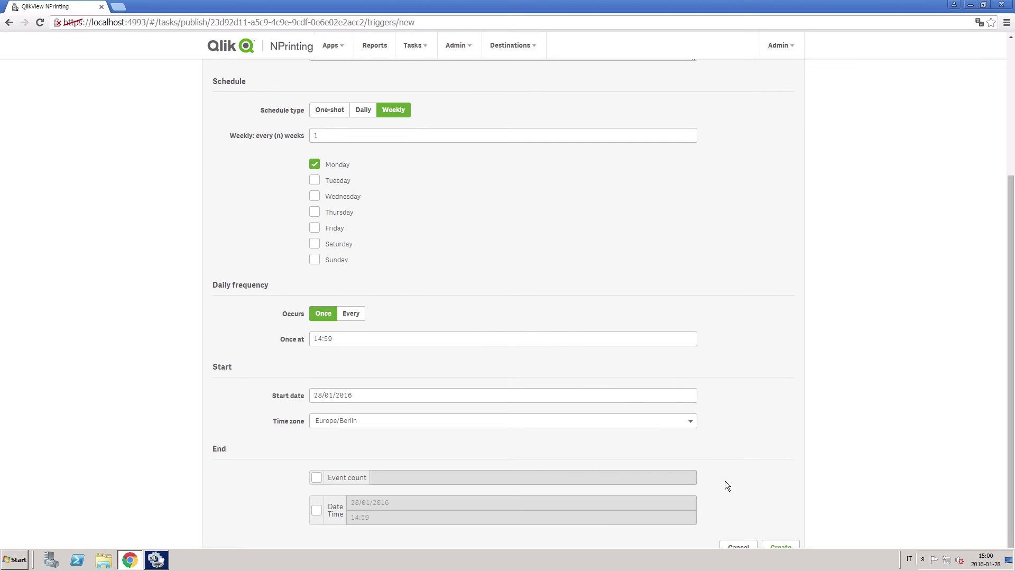
left_click(781, 548)
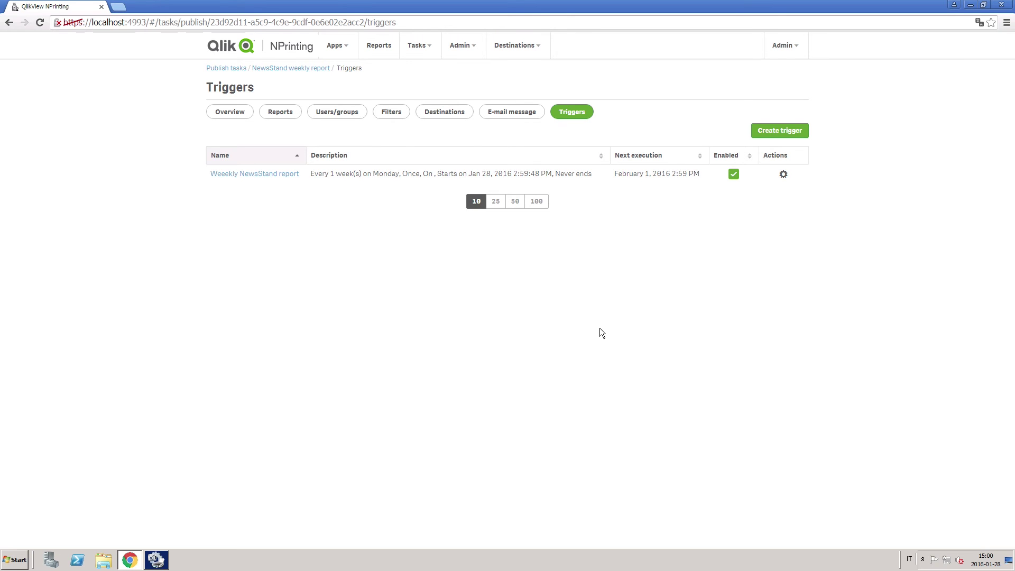
left_click(223, 110)
Run the publish task now, sign in to NewsStand, and preview the Beyond electricity dashboard report
left_click(743, 88)
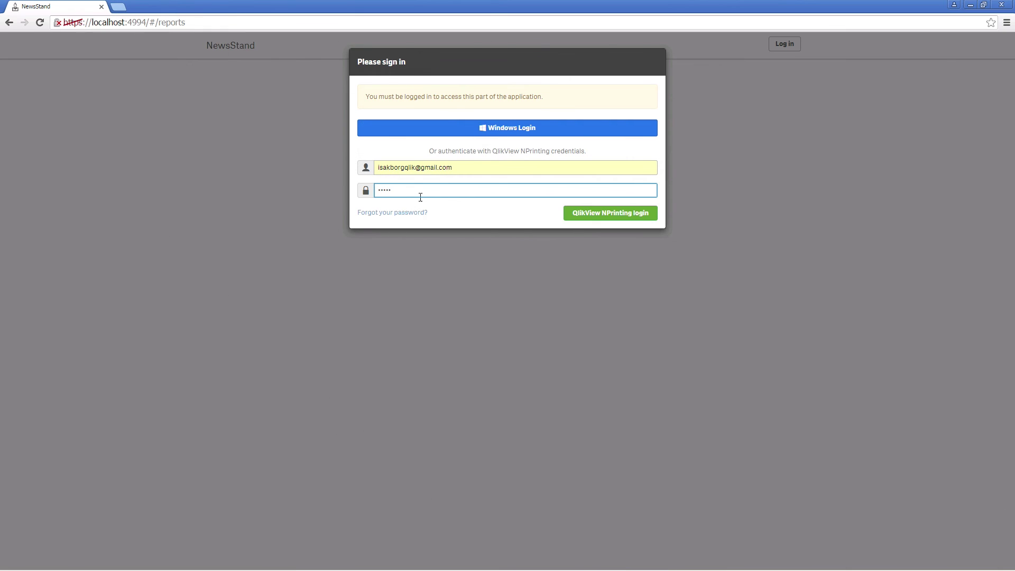
left_click(597, 213)
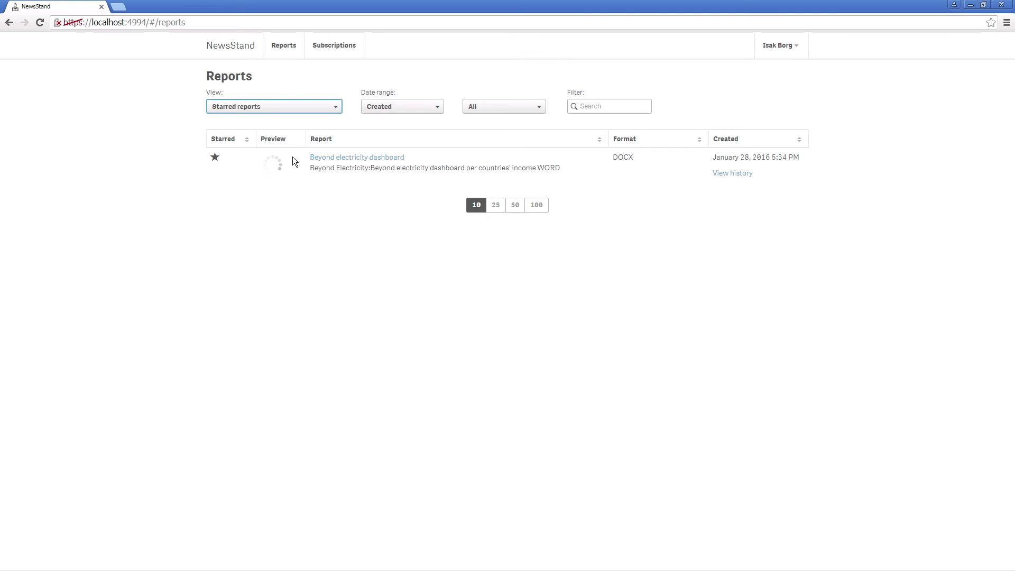
left_click(383, 158)
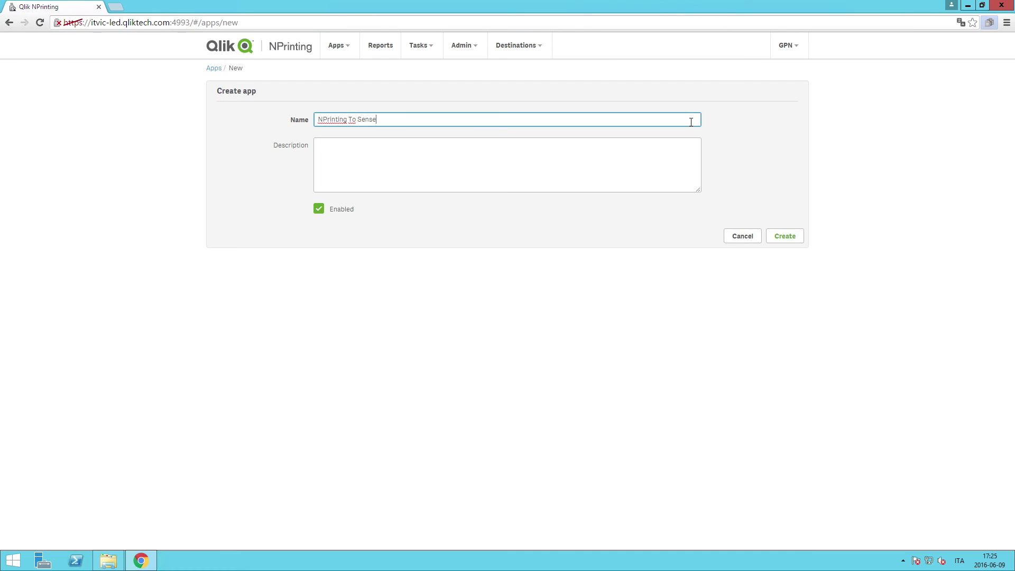
Create the NPrinting To Sense app, then a 'Qlik Sense Connection' linked to it with QlikSense source
left_click(785, 233)
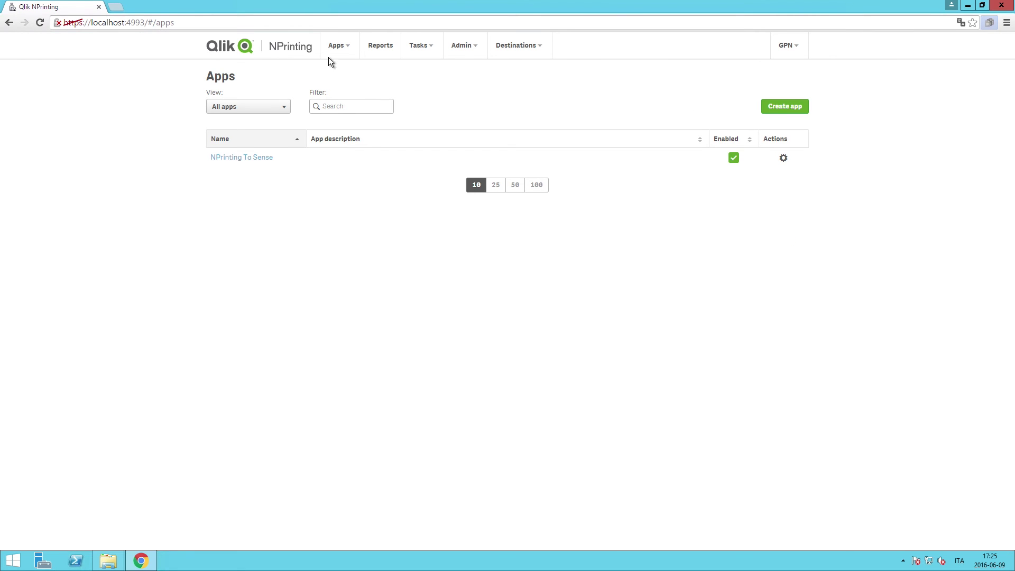
left_click(336, 45)
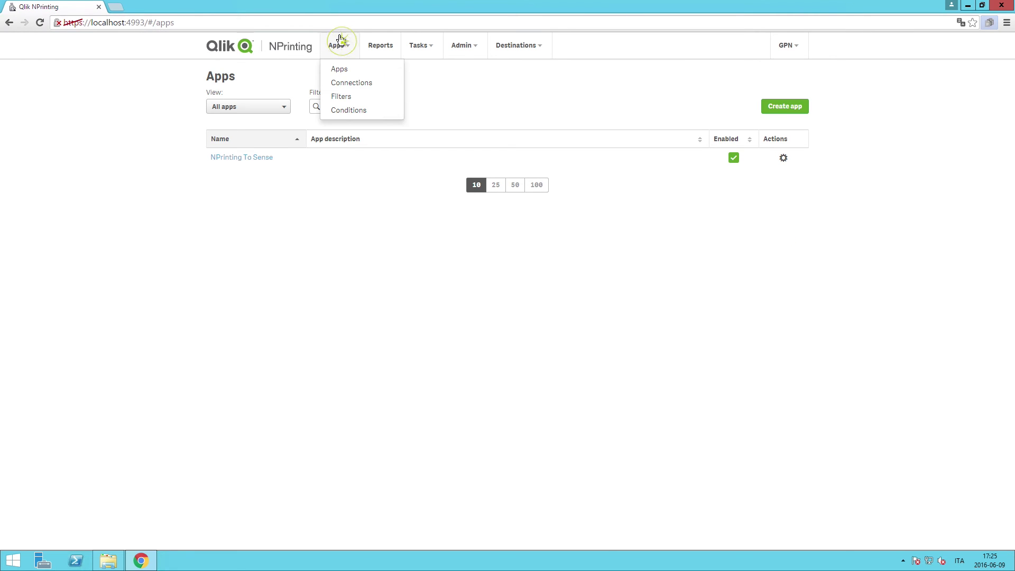
left_click(341, 82)
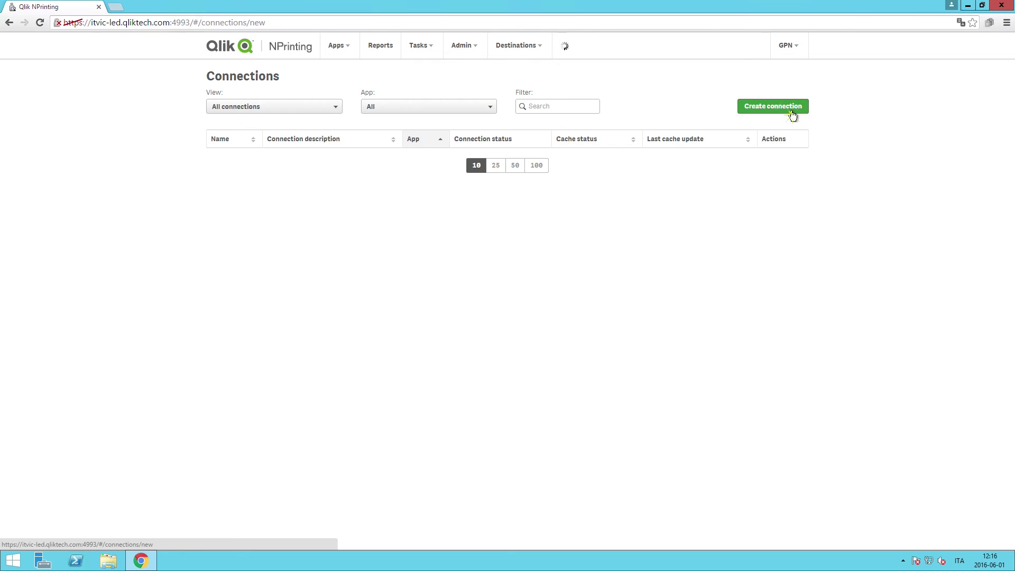
left_click(791, 112)
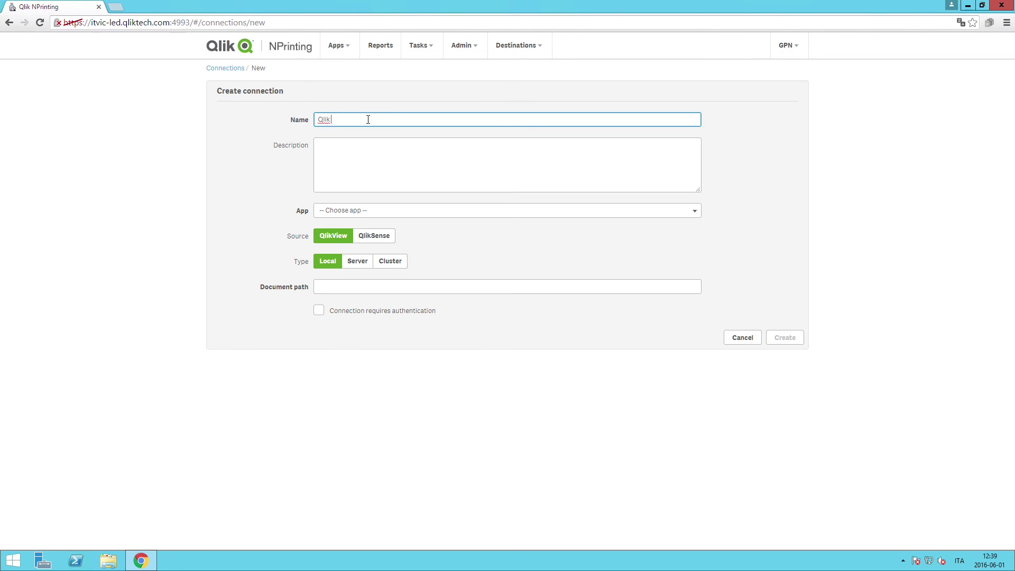
type("Qlik Sense Connection")
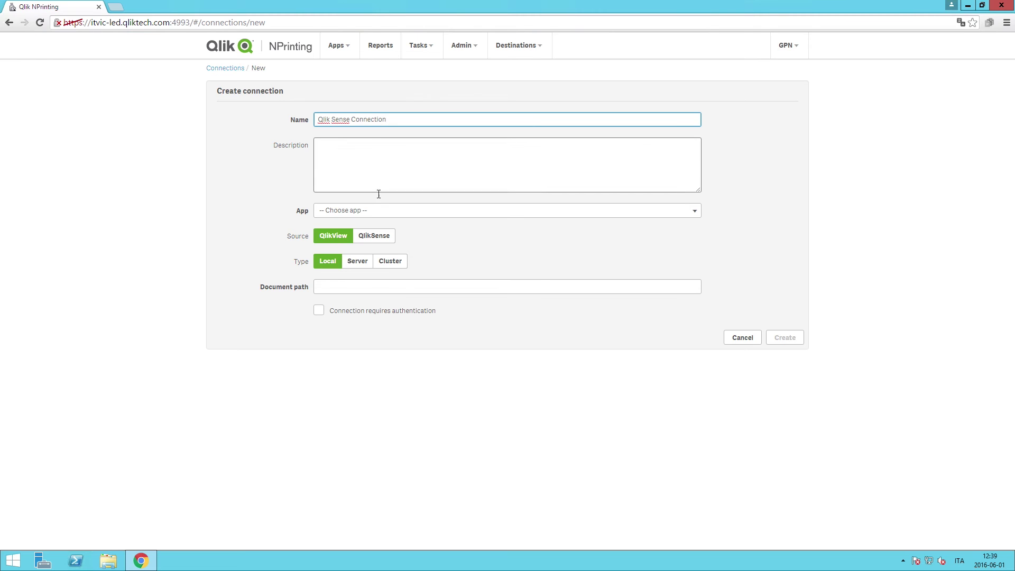
left_click(375, 211)
left_click(375, 234)
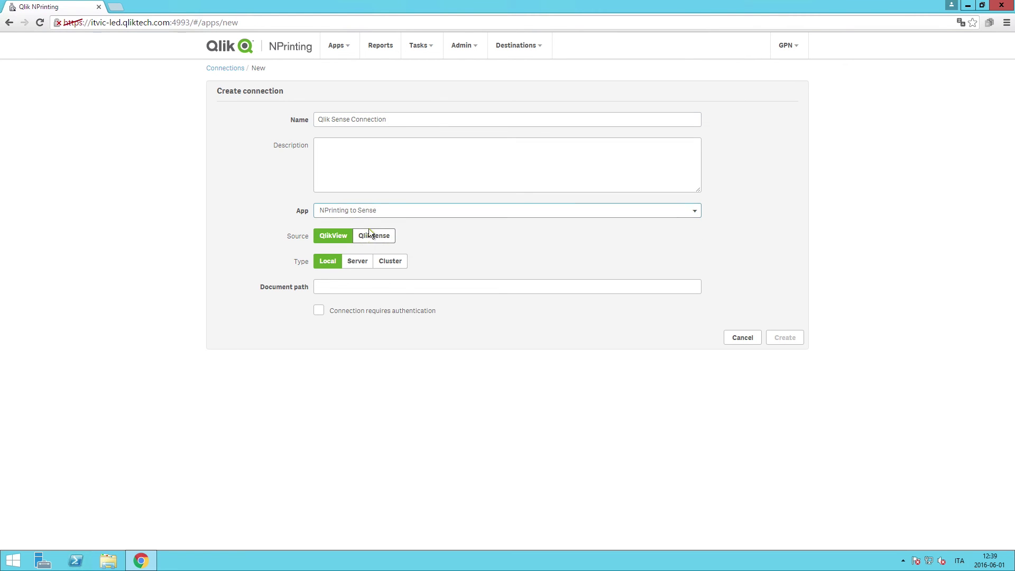
left_click(373, 236)
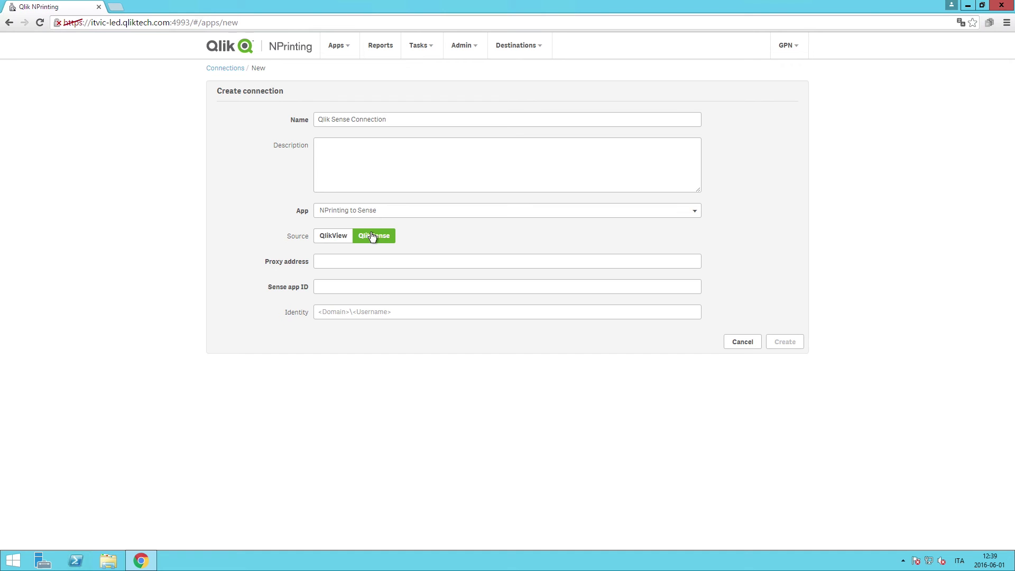
left_click(353, 259)
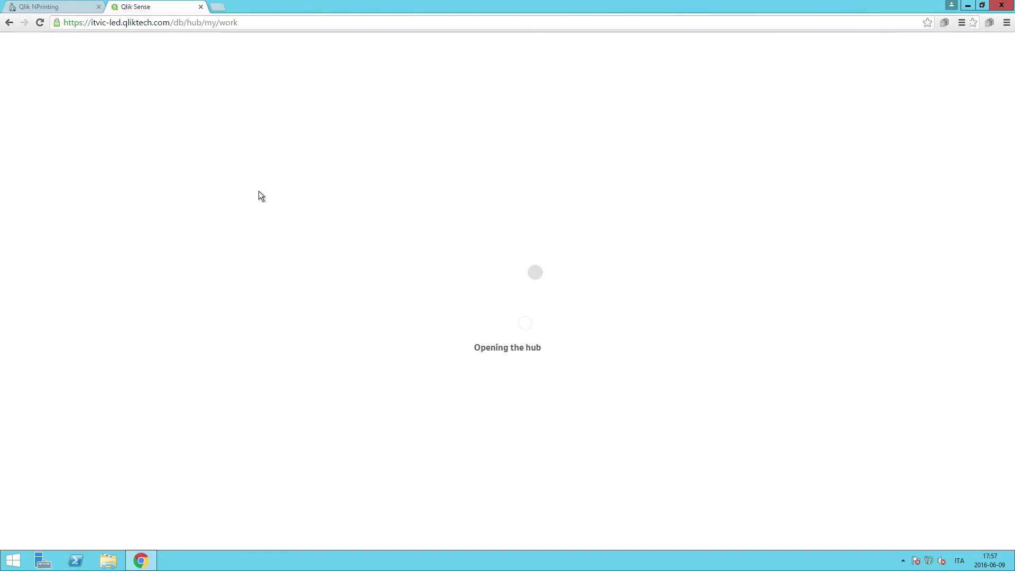
Open the Beginner's tutorial app from the Everyone stream in the Qlik Sense hub
left_click(43, 146)
left_click(149, 143)
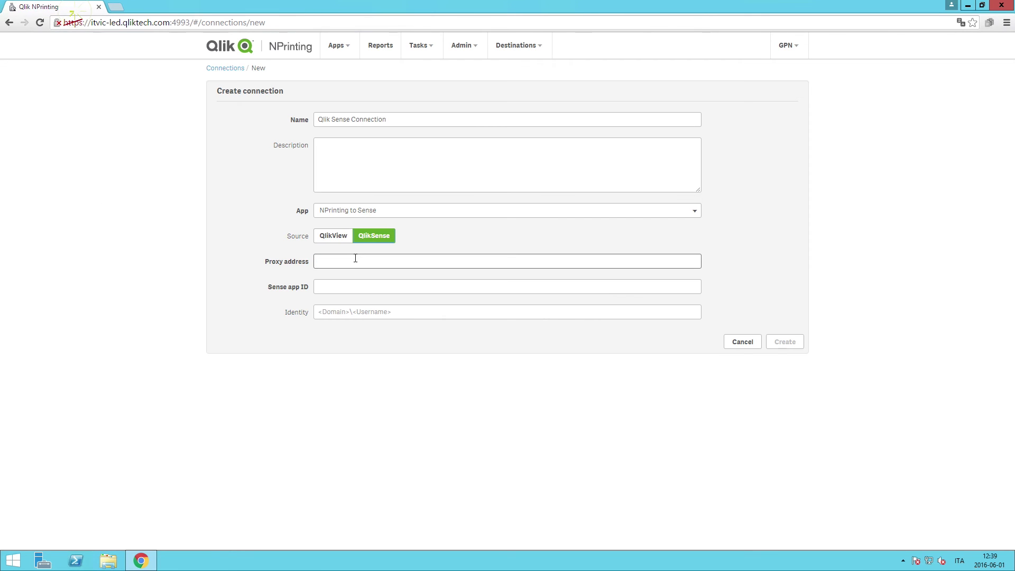
Paste the proxy address and Beginner's tutorial app ID, enter the QTSEL domain user identity, and create the connection
left_click(353, 259)
type("https://itvic-led.qliktech.com/")
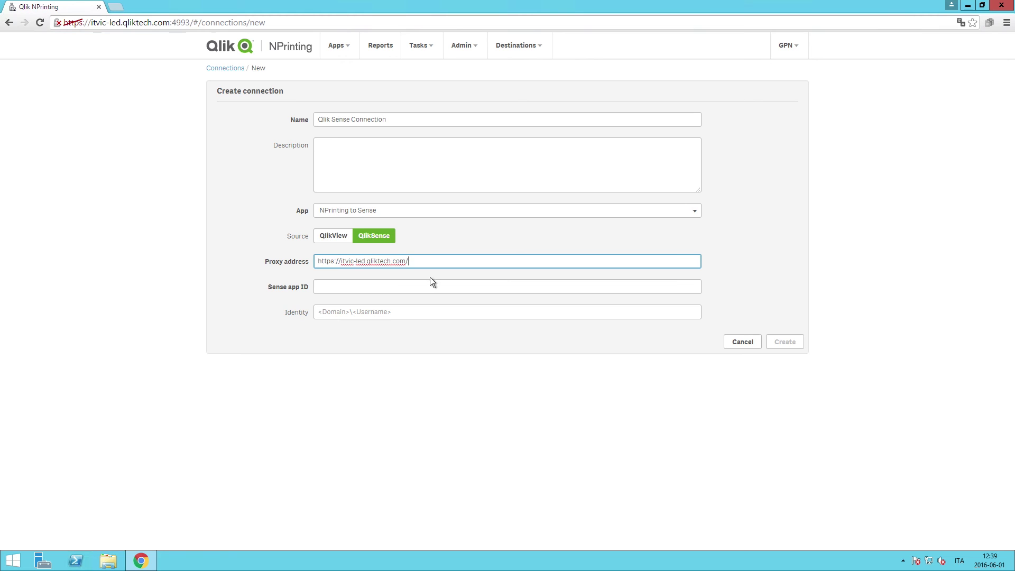
left_click(378, 287)
type("d226ac48-c98d-43d1-b249-79efbd5d23ea")
left_click(339, 312)
type("Q")
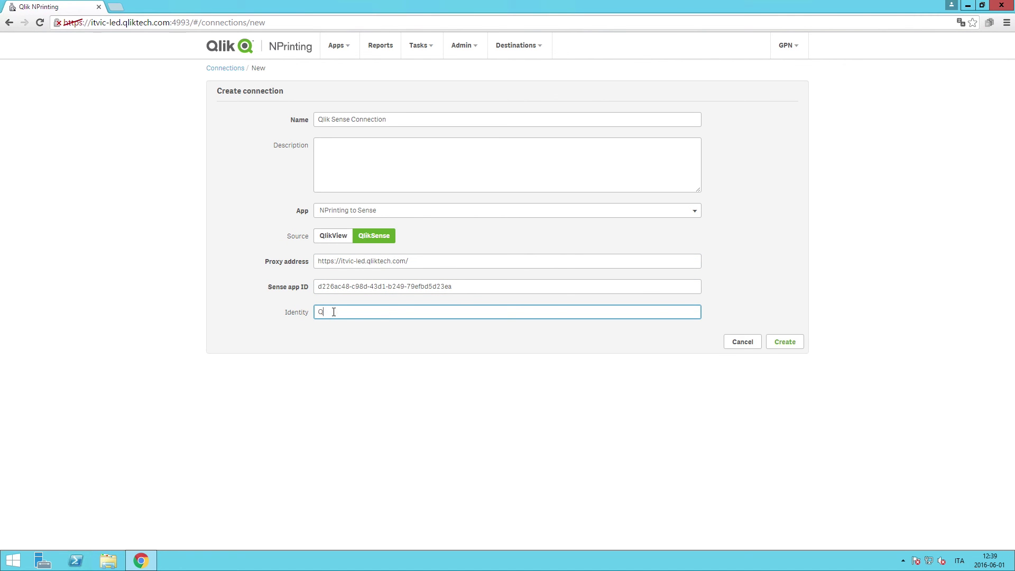
type("TSEL\\GPN")
left_click(782, 341)
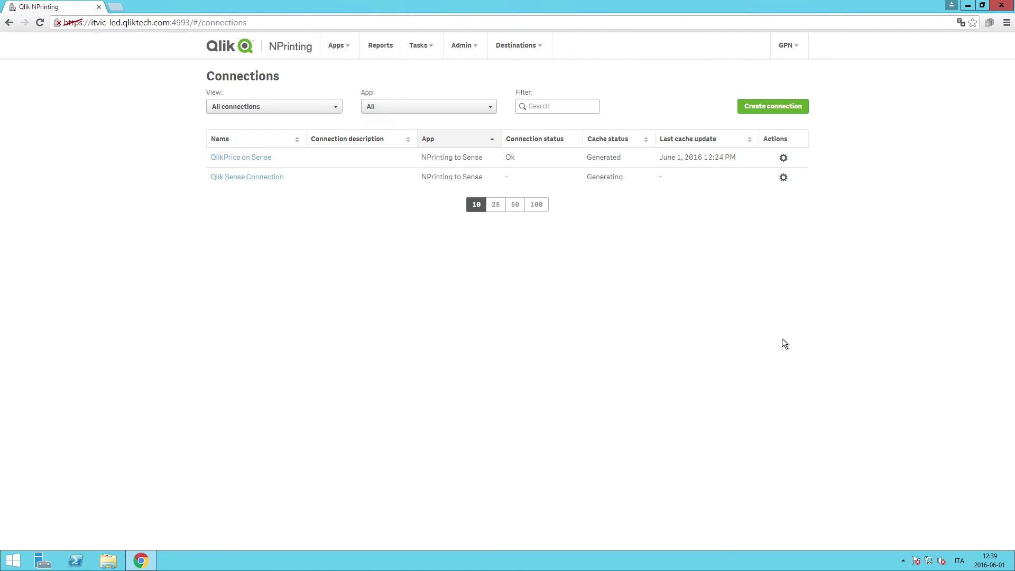
Save the Hub destination with central node address itvic-led.qliktech.com and start a new report
left_click(517, 48)
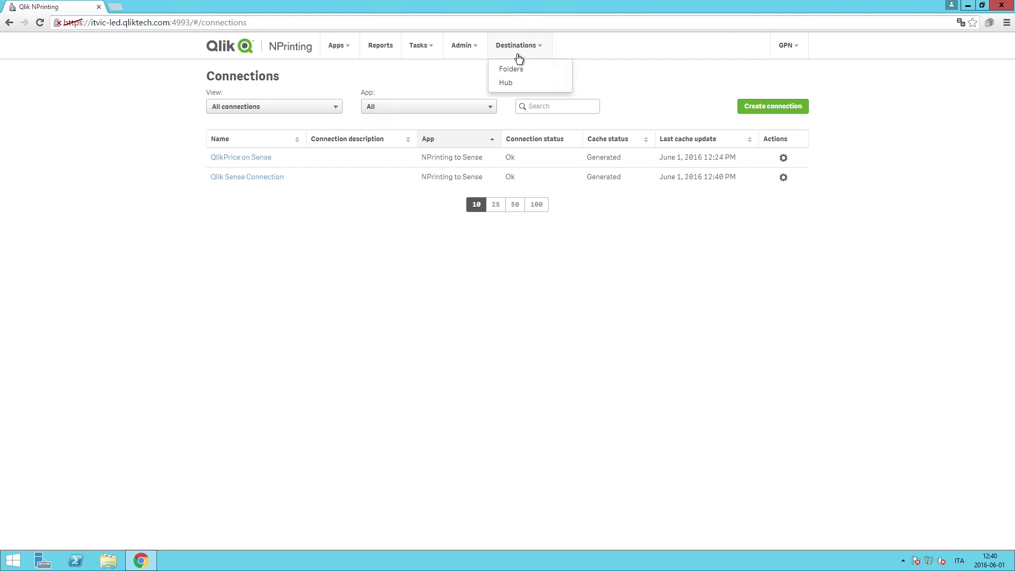
left_click(509, 82)
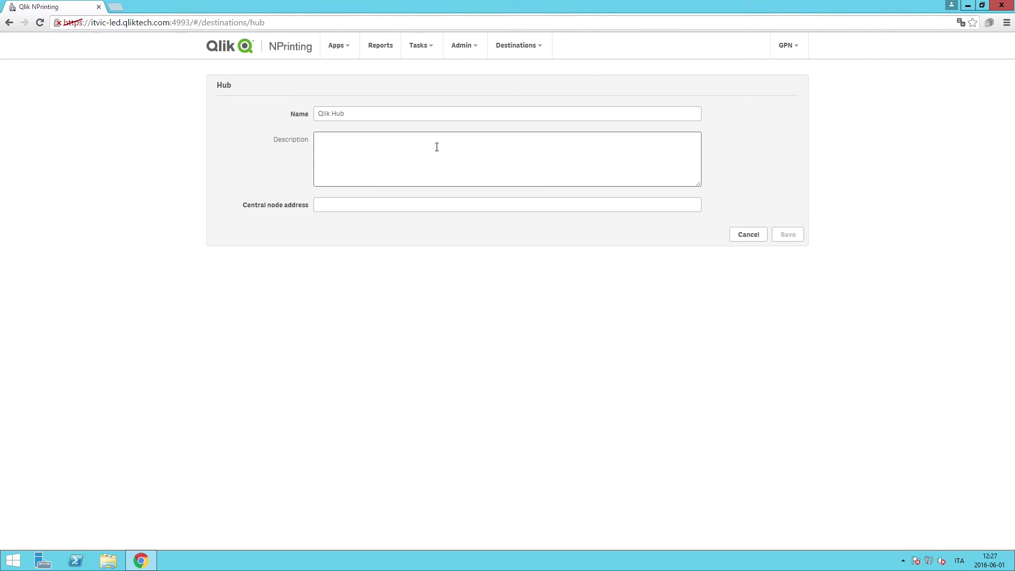
left_click(366, 201)
type("itvi")
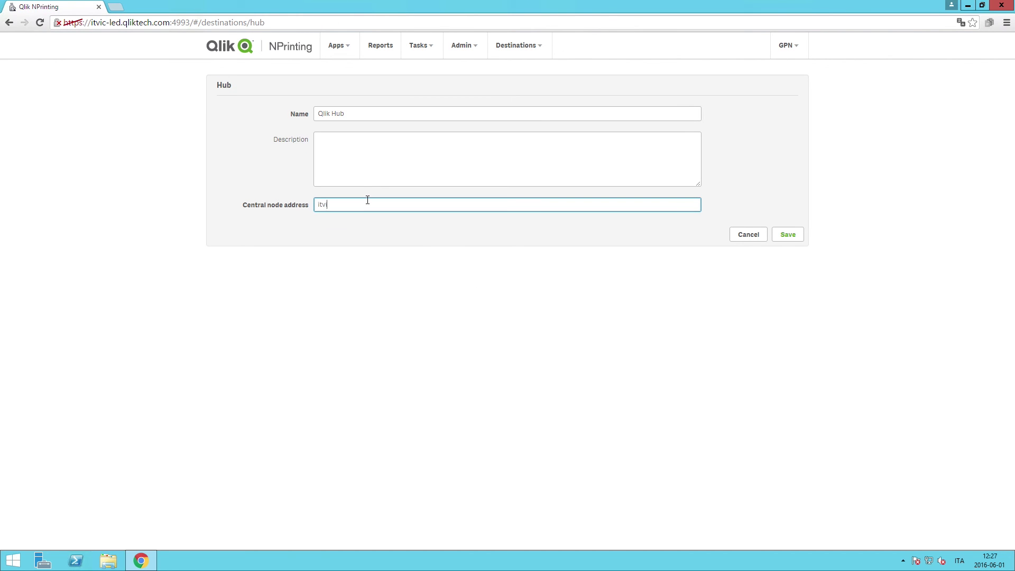
type("c-led.qliktech.com")
left_click(787, 236)
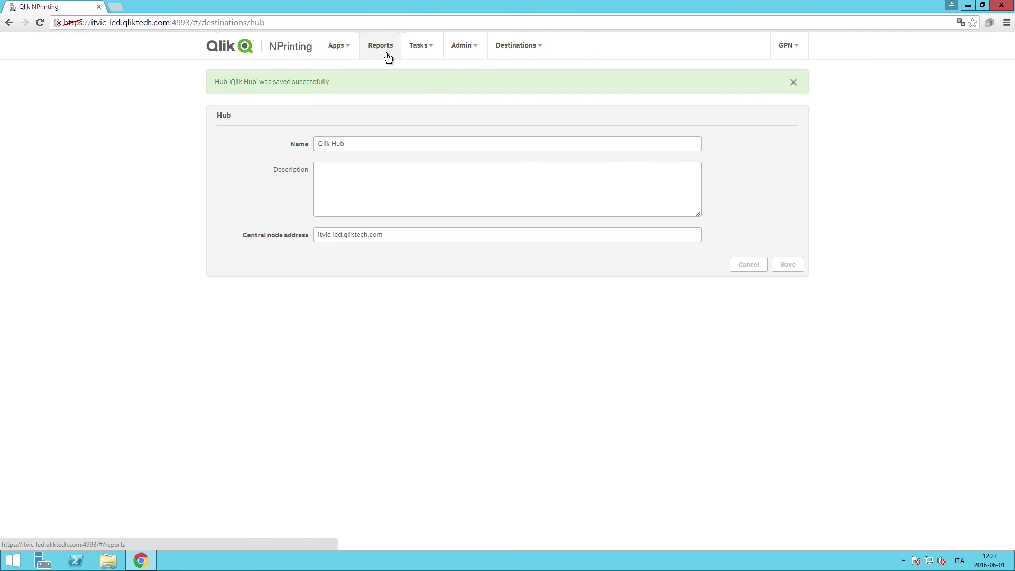
left_click(381, 45)
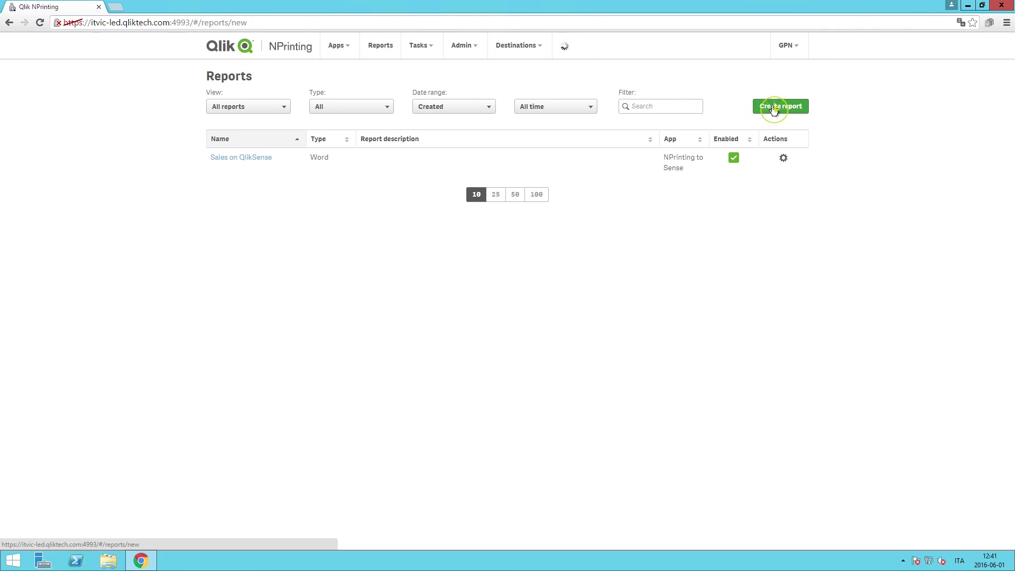
left_click(772, 106)
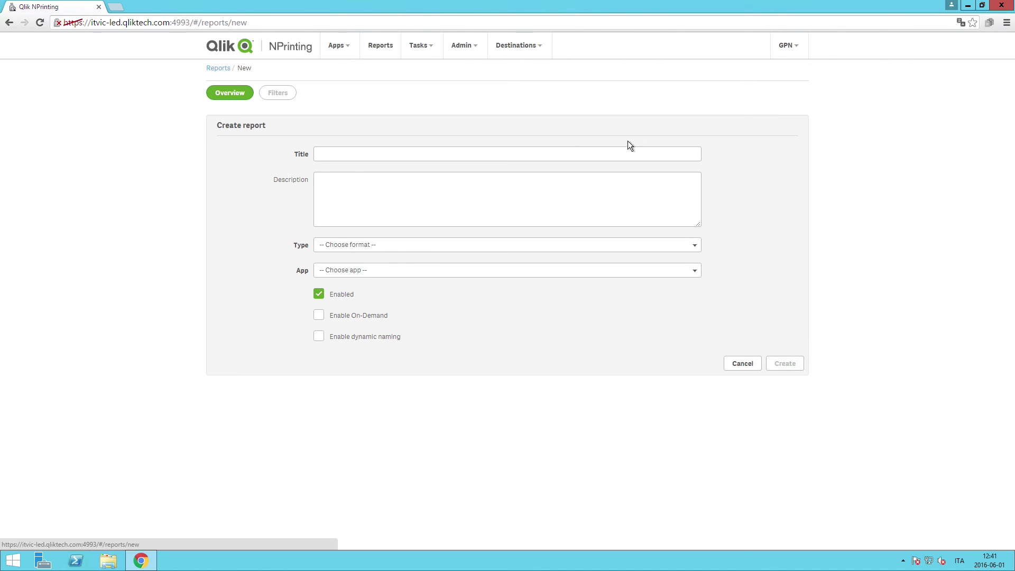
Create a PowerPoint report 'Weekly sales report' for the NPrinting to Sense app and open its template
left_click(555, 154)
type("We")
key("Down")
key("Tab")
left_click(506, 243)
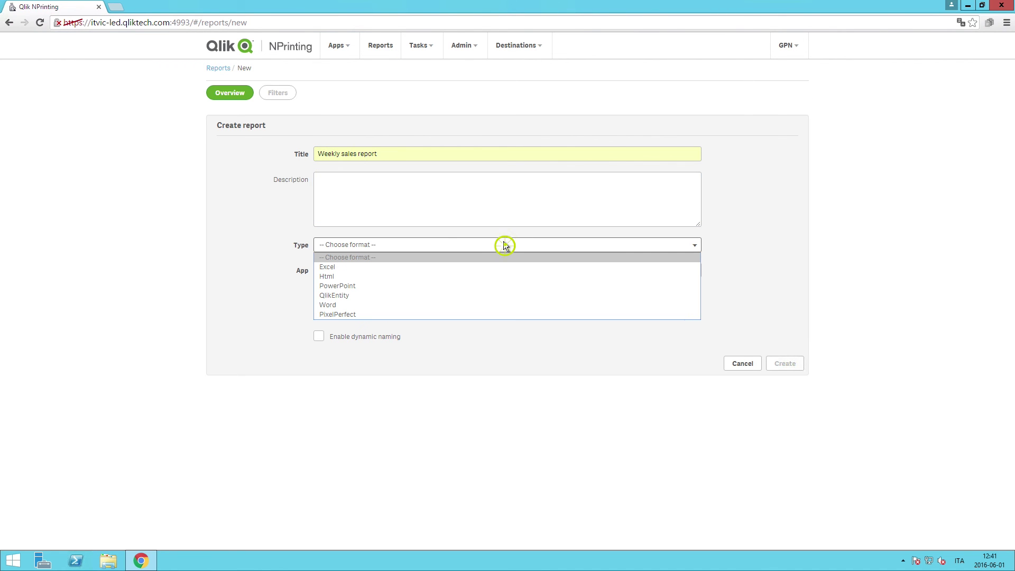
left_click(496, 286)
left_click(499, 270)
left_click(474, 295)
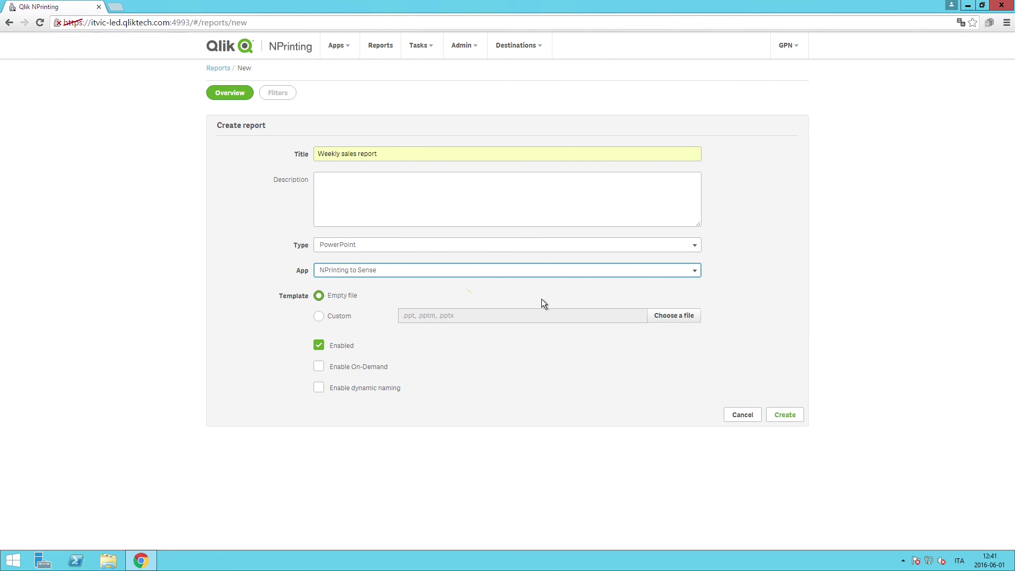
left_click(782, 414)
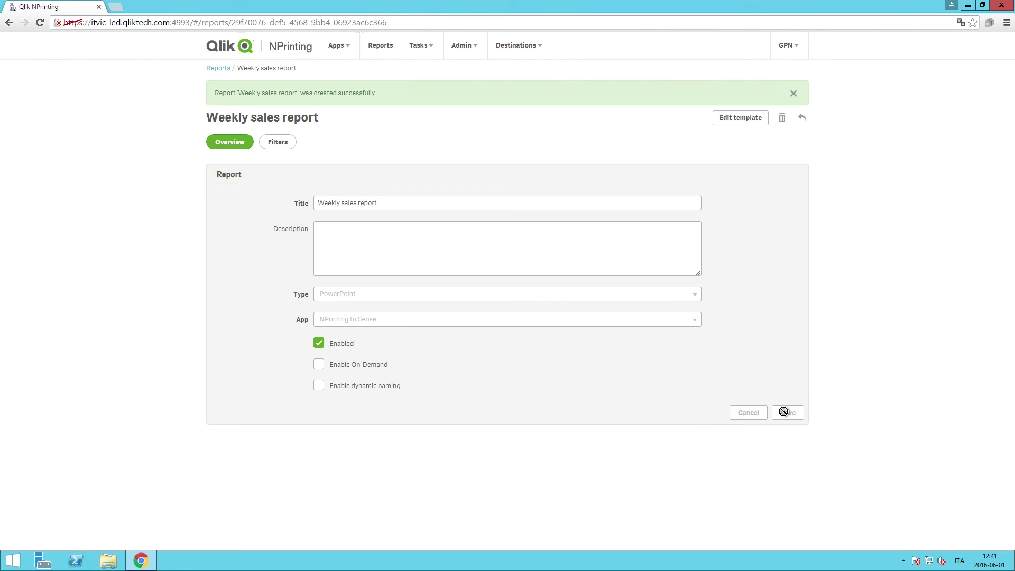
left_click(730, 124)
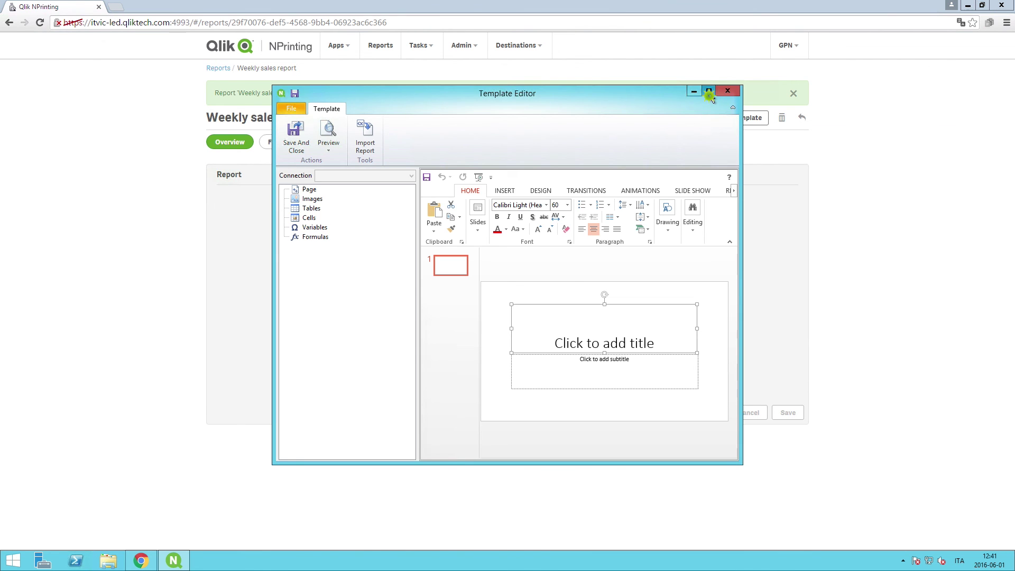
Title the slide 'Weekly Report', move the title higher, and delete the subtitle placeholder
left_click(709, 92)
left_click(633, 322)
type("Weekly Report")
key("Escape")
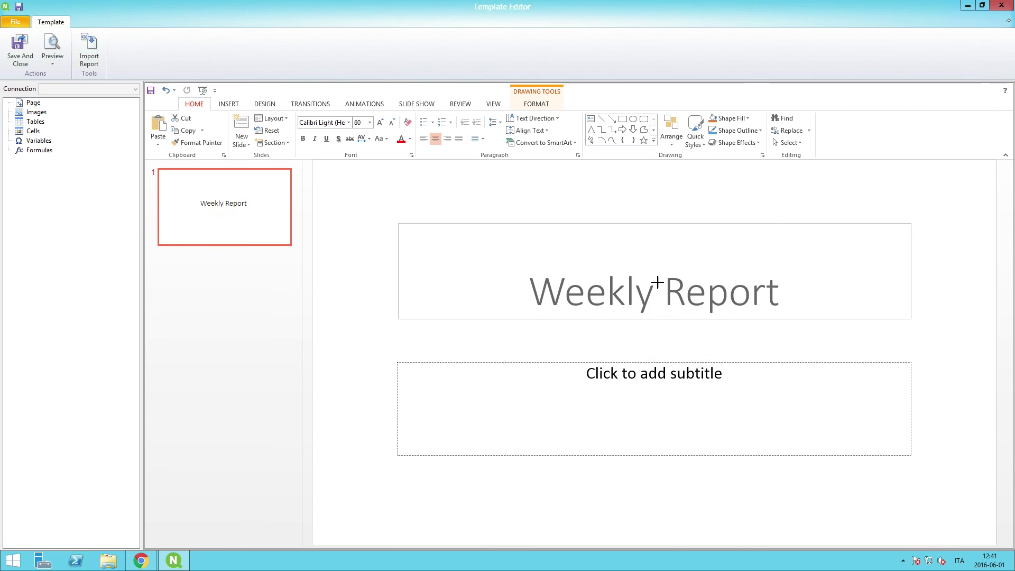
left_click_drag(658, 255, 657, 209)
left_click(652, 260)
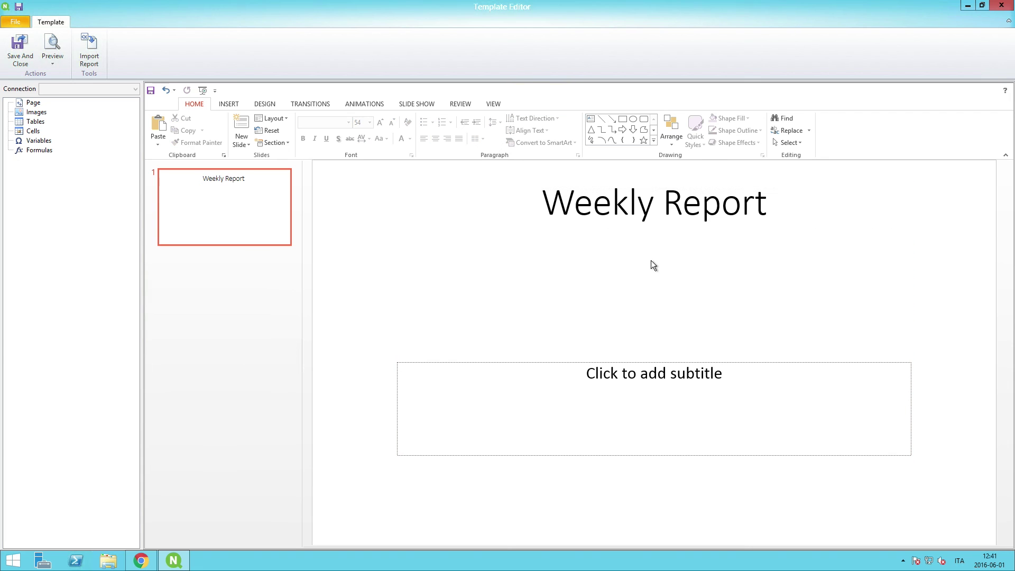
left_click(573, 362)
key("Delete")
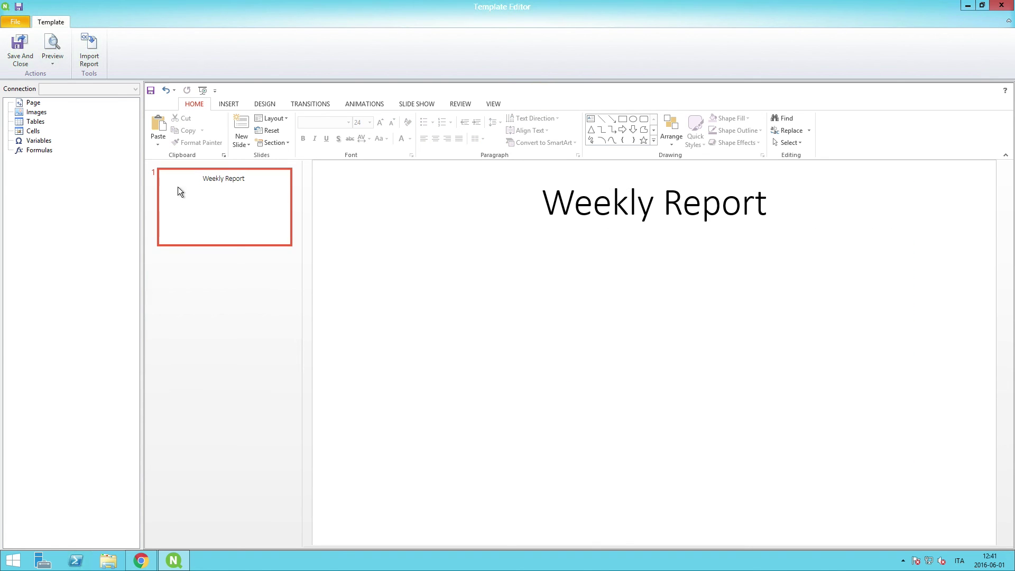
Place Sales per Region and Total Sales and Margin images from Qlik Sense Connection on the slide, then save
left_click(41, 113)
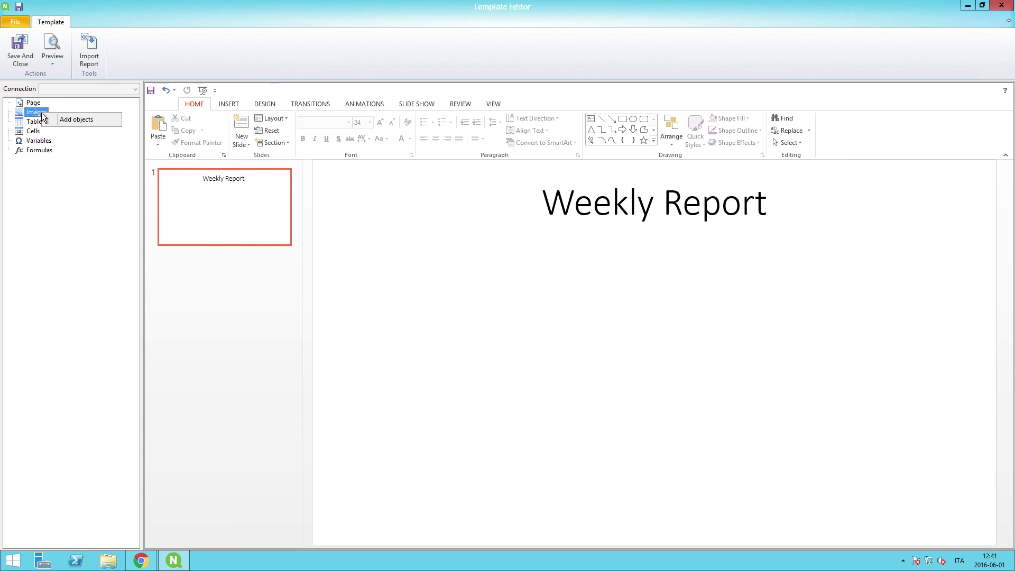
left_click(68, 120)
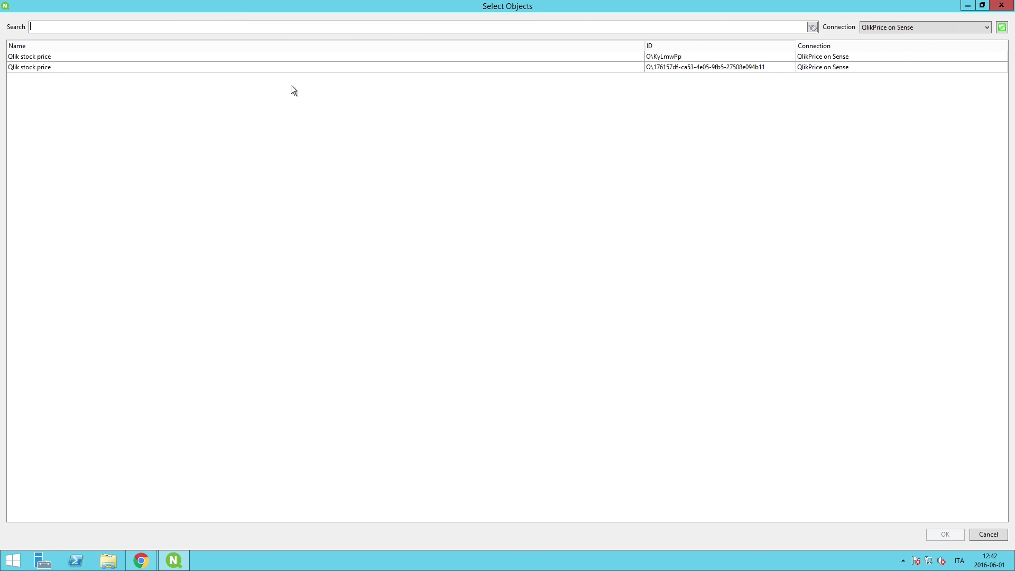
left_click(893, 29)
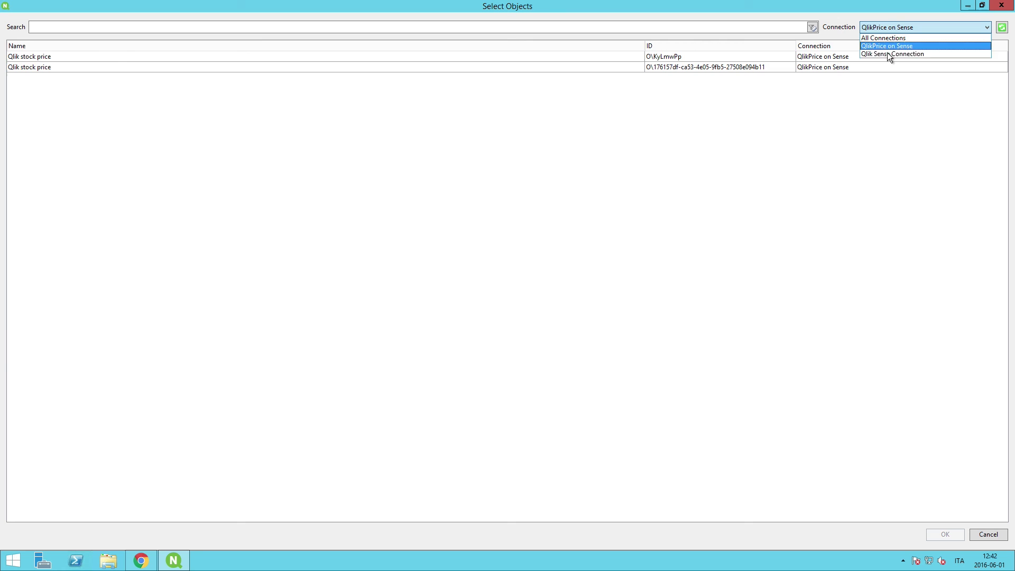
left_click(888, 53)
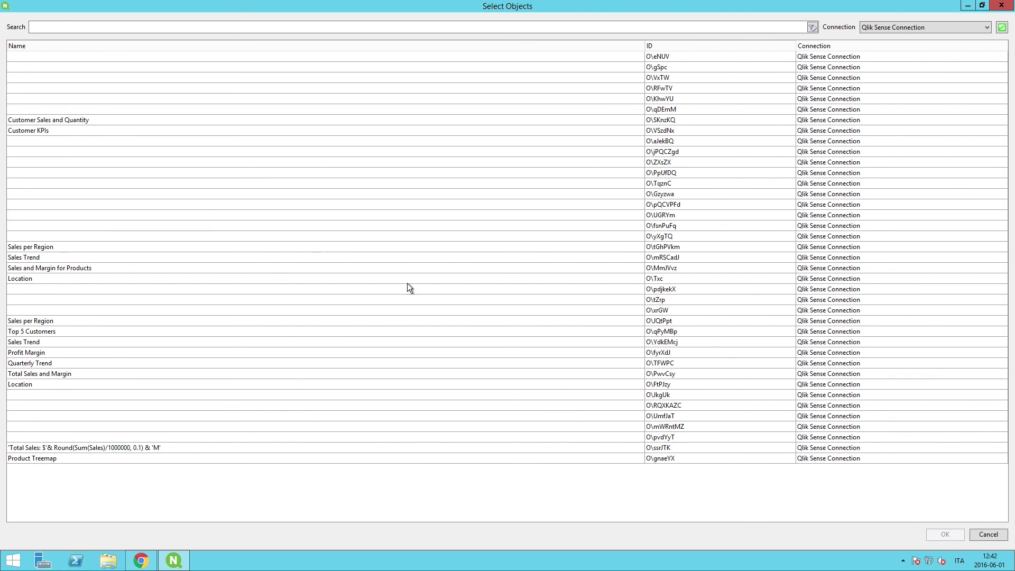
left_click(31, 247)
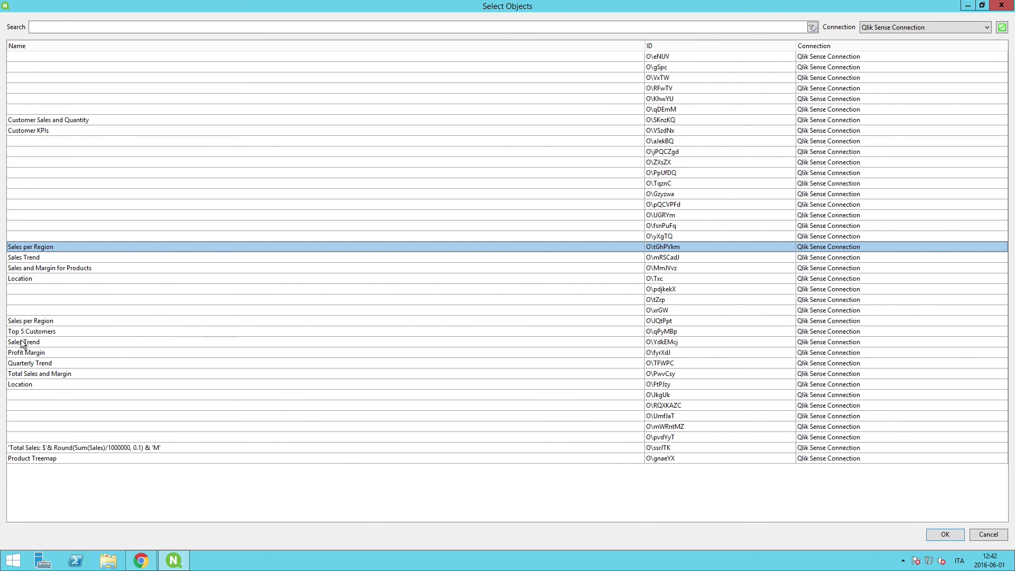
left_click(36, 373, "ctrl")
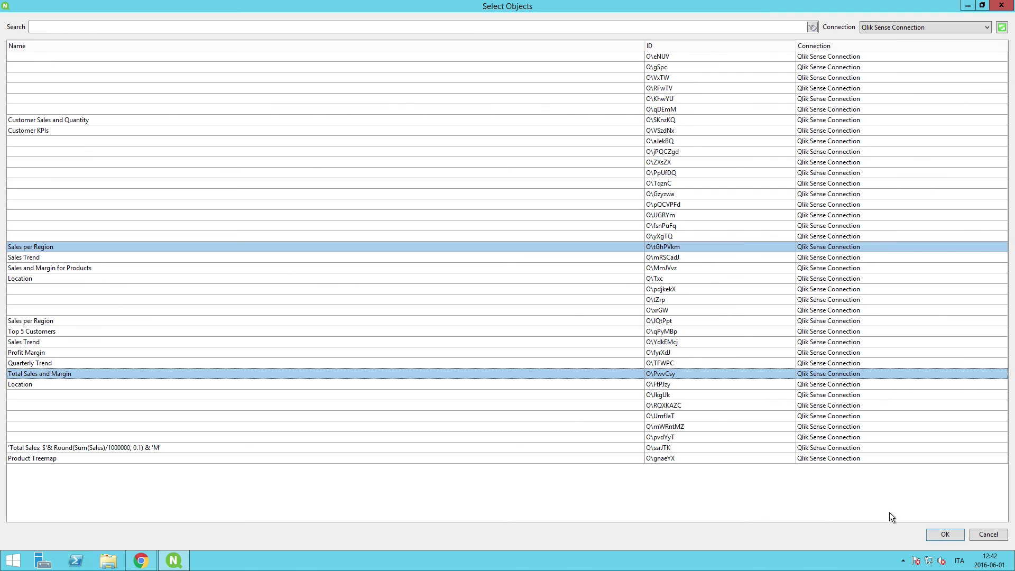
left_click(941, 532)
left_click_drag(63, 135, 619, 483)
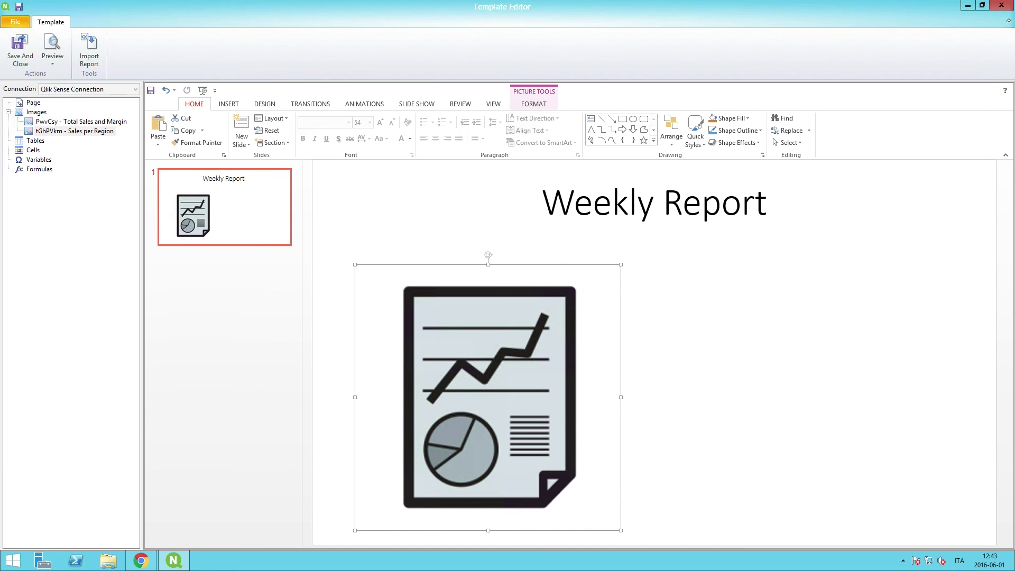
left_click_drag(79, 122, 725, 307)
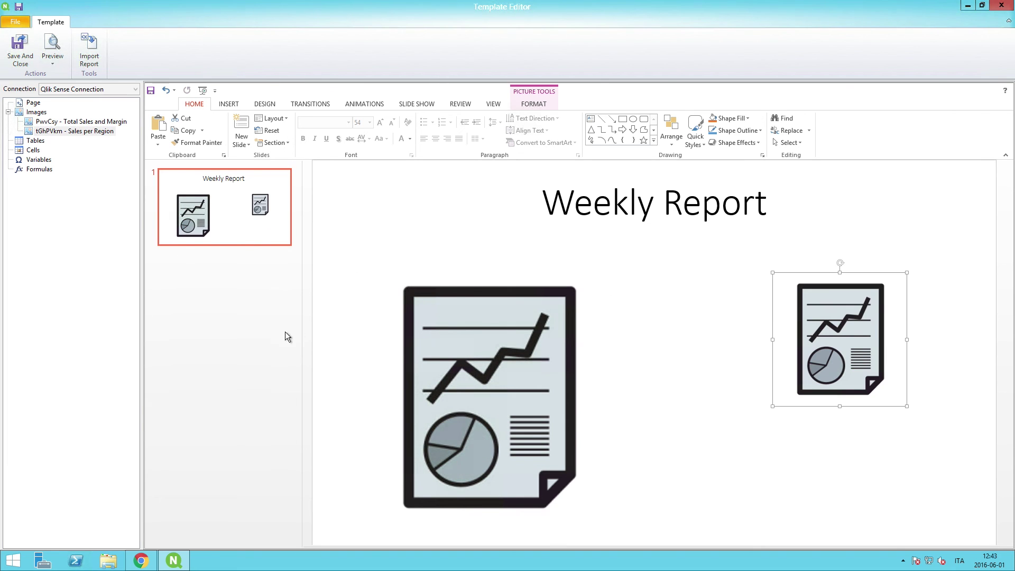
left_click(17, 44)
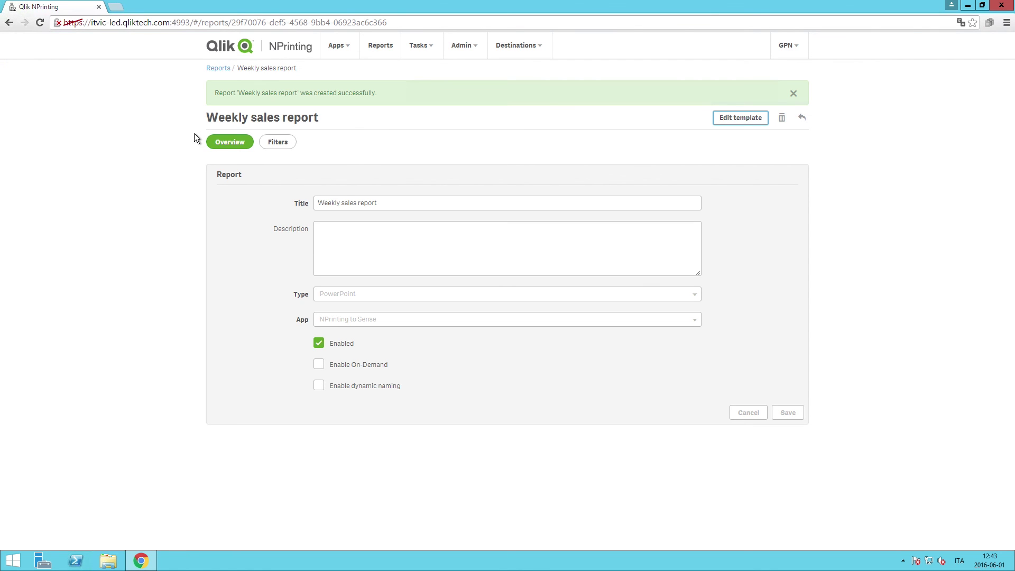
Create a publish task named 'Sales weekly report' for the NPrinting to Sense app
left_click(420, 45)
left_click(420, 69)
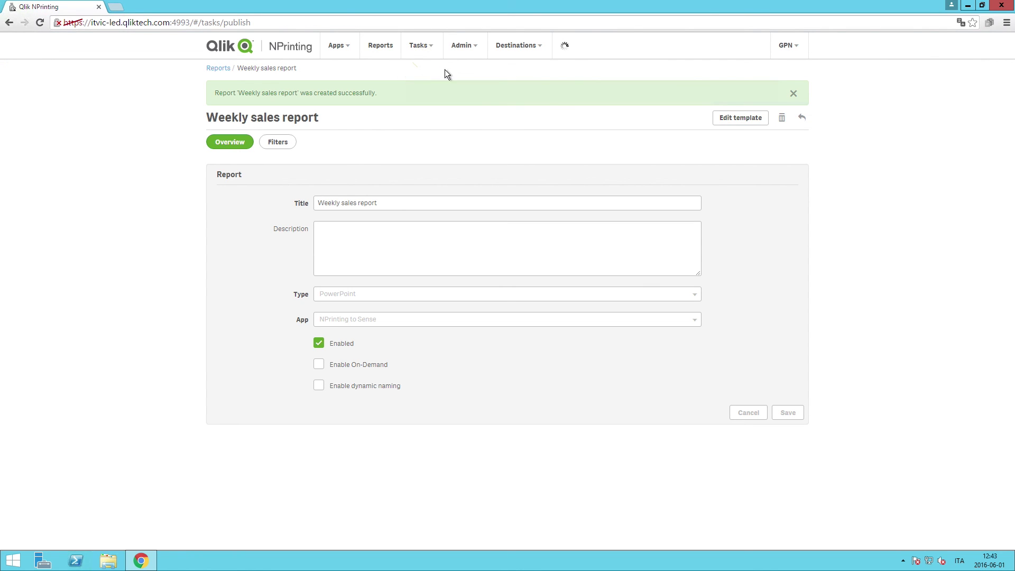
left_click(777, 108)
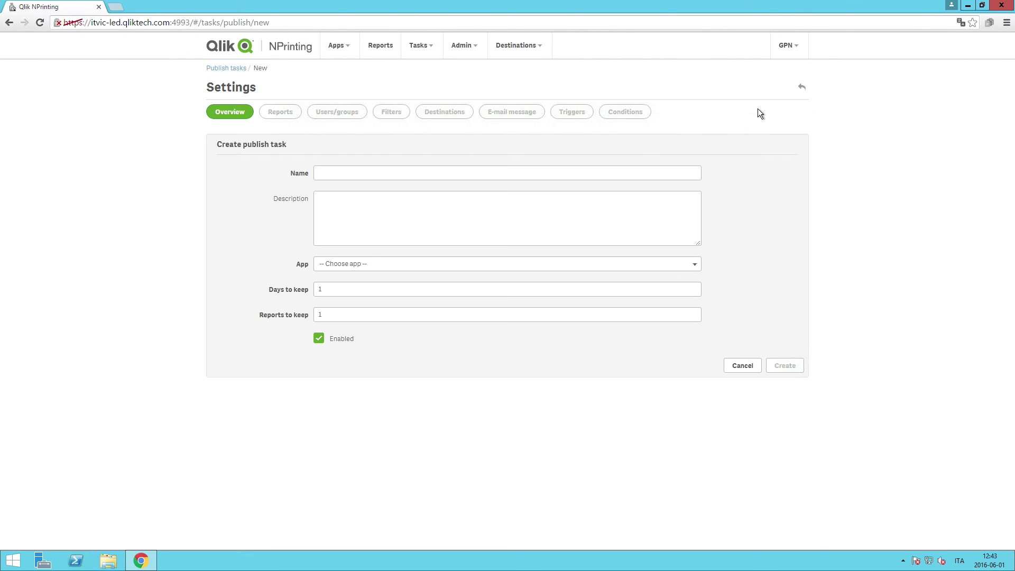
left_click(360, 173)
type("Sales weekly report")
key("Tab")
left_click(336, 263)
left_click(348, 285)
left_click(772, 365)
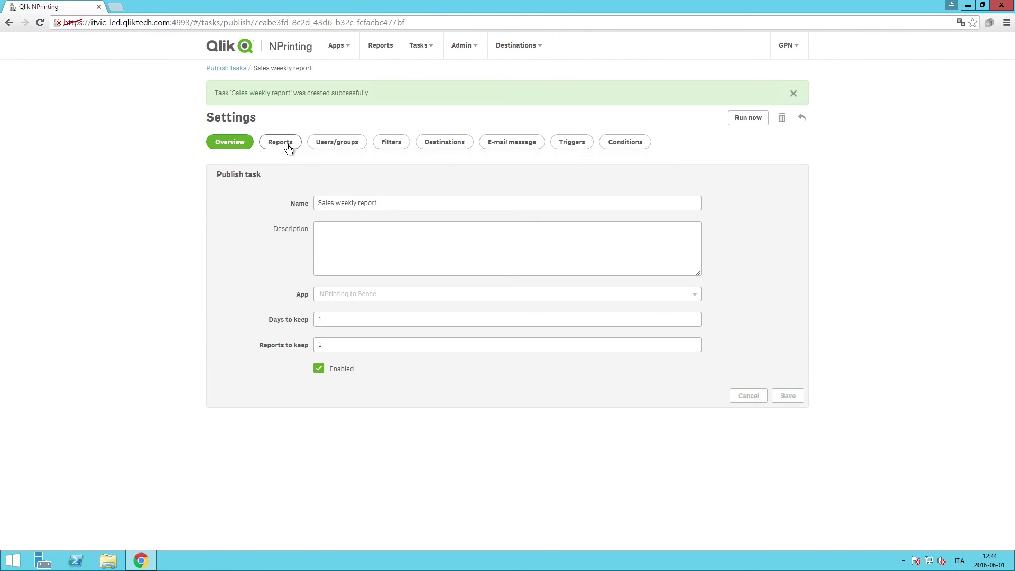
Add the Weekly sales report to the task in PDF format
left_click(280, 142)
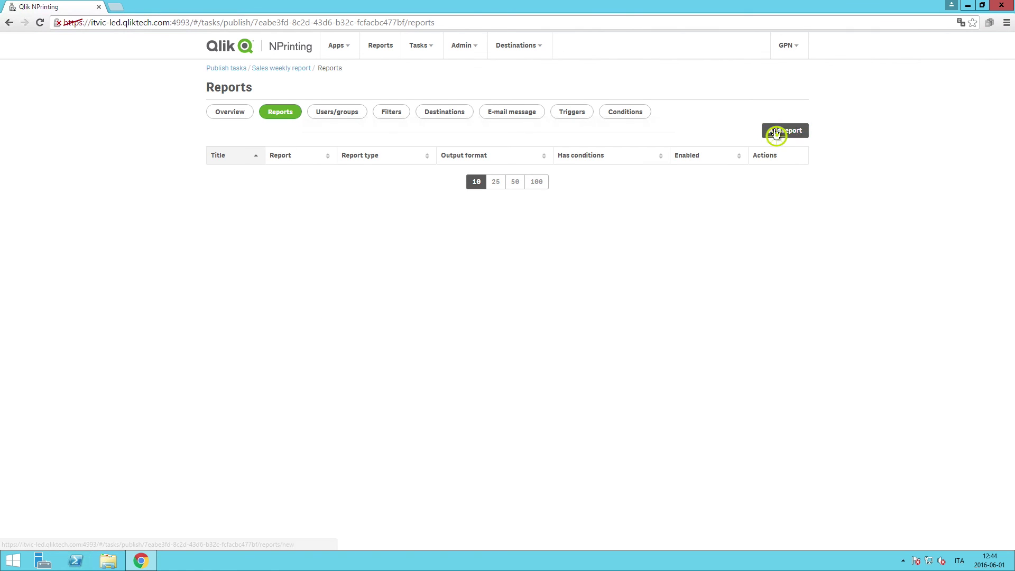
left_click(774, 131)
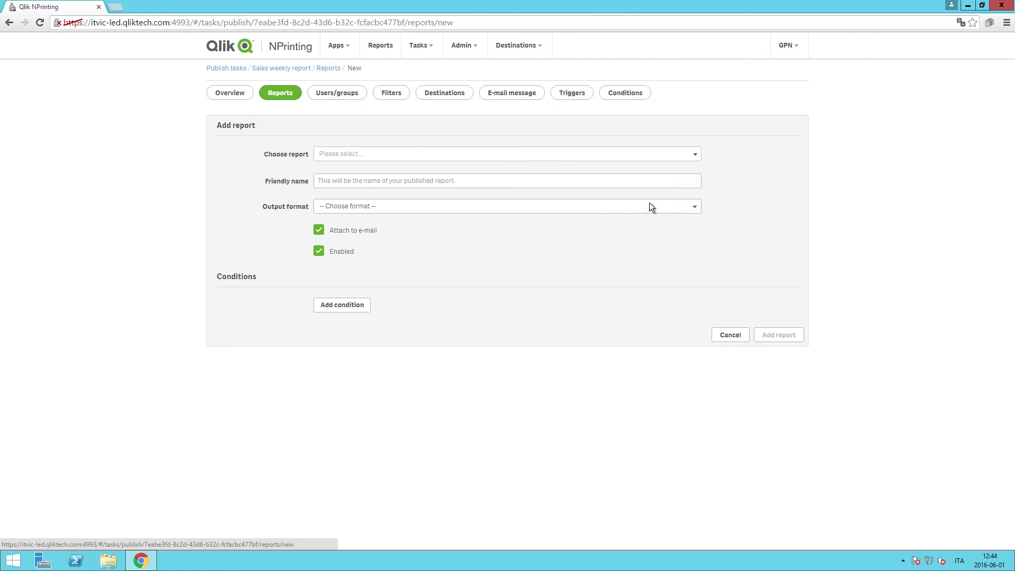
left_click(487, 158)
left_click(412, 196)
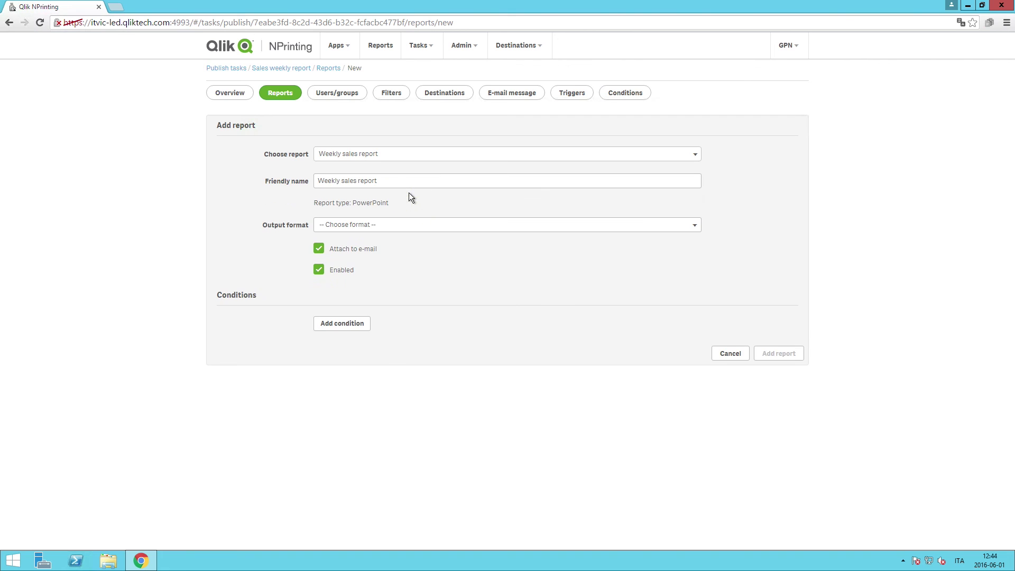
left_click(396, 226)
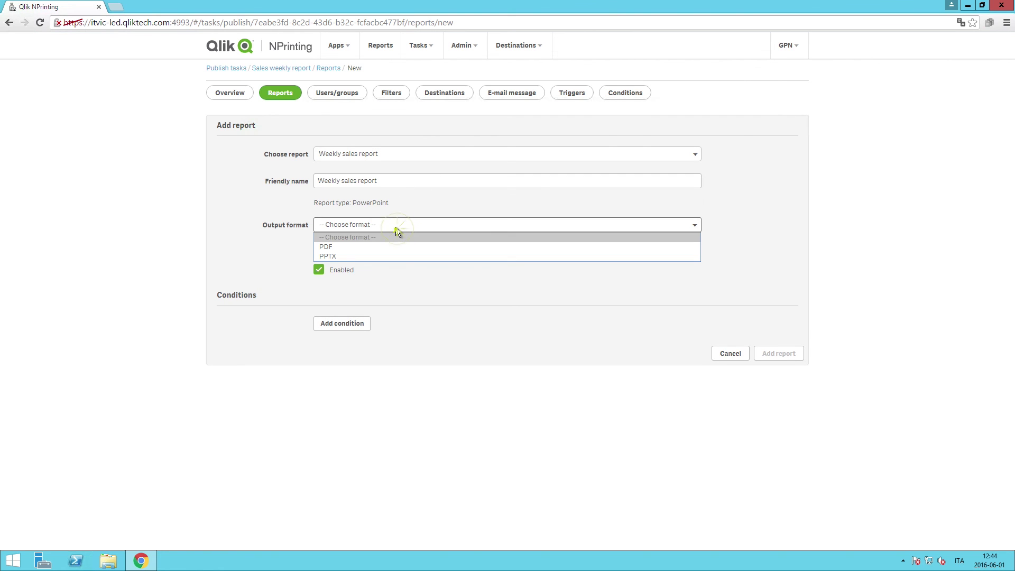
left_click(392, 247)
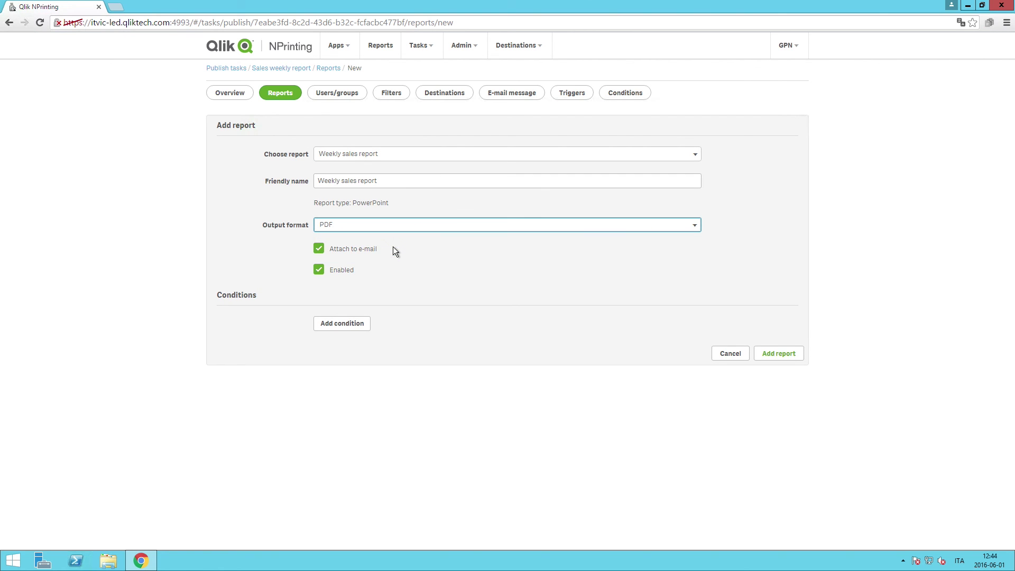
left_click(766, 354)
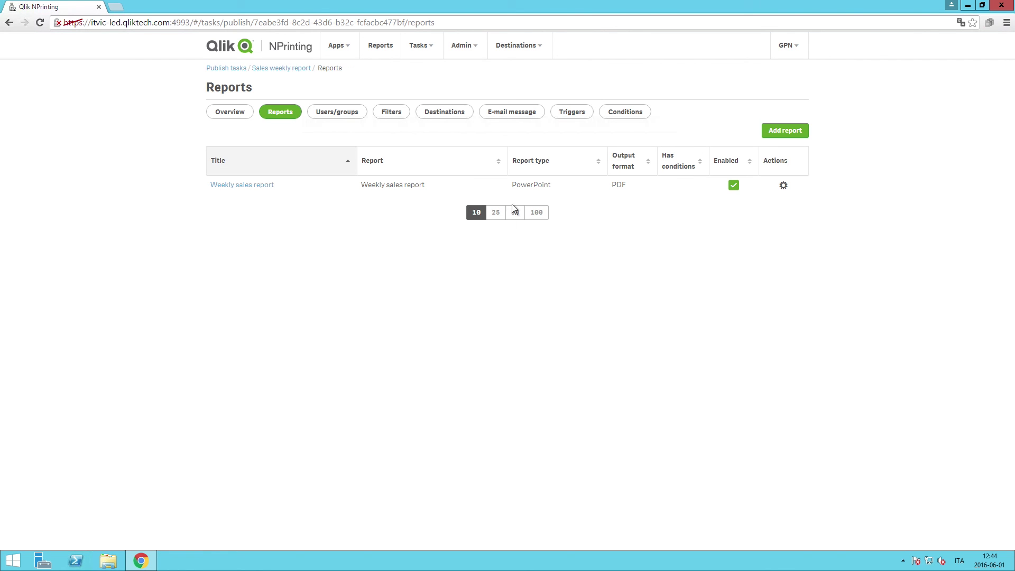
left_click(345, 118)
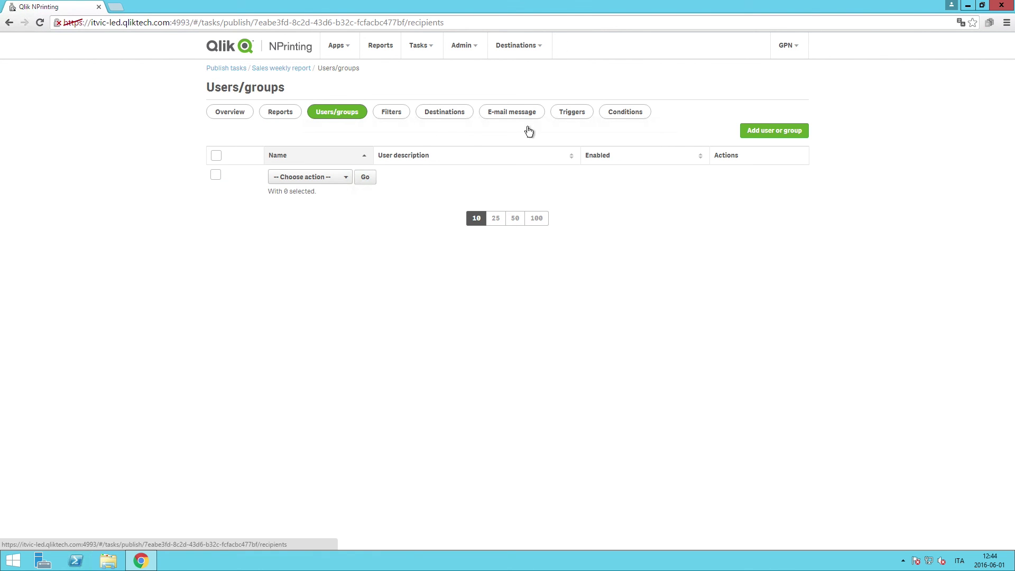
Add the chosen user as a recipient of the task
left_click(760, 131)
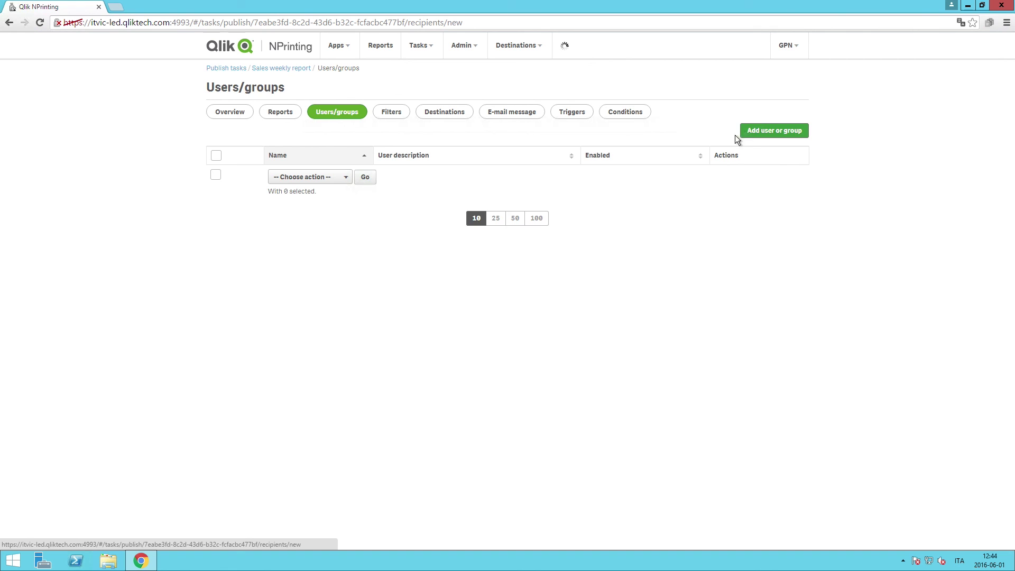
left_click(412, 155)
type("g")
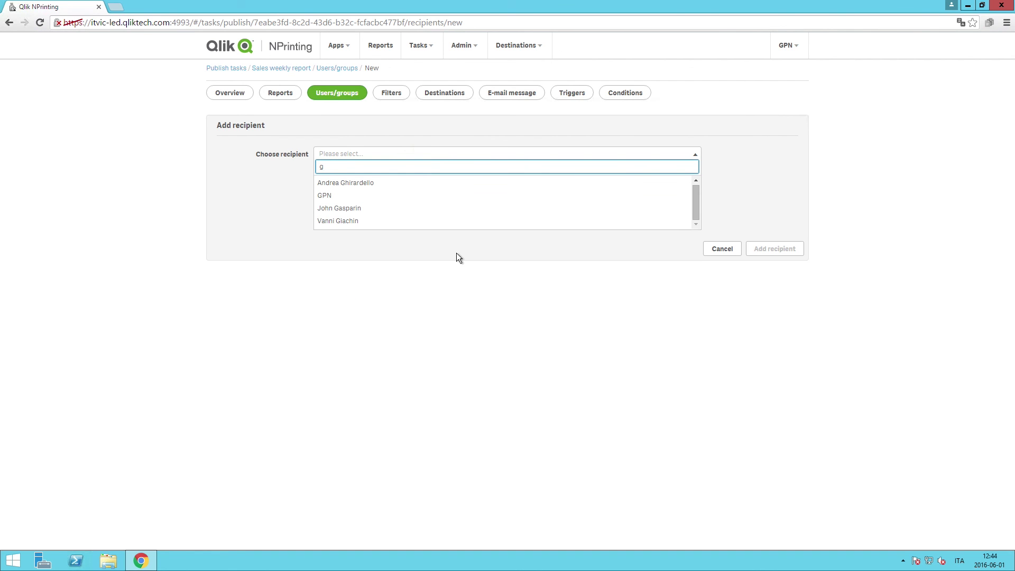
left_click(379, 195)
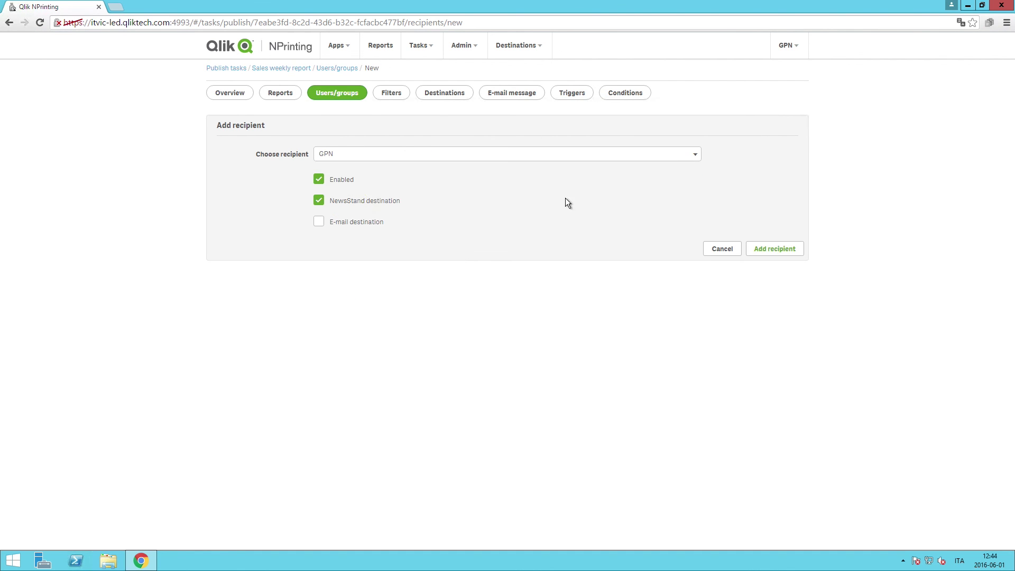
left_click(795, 249)
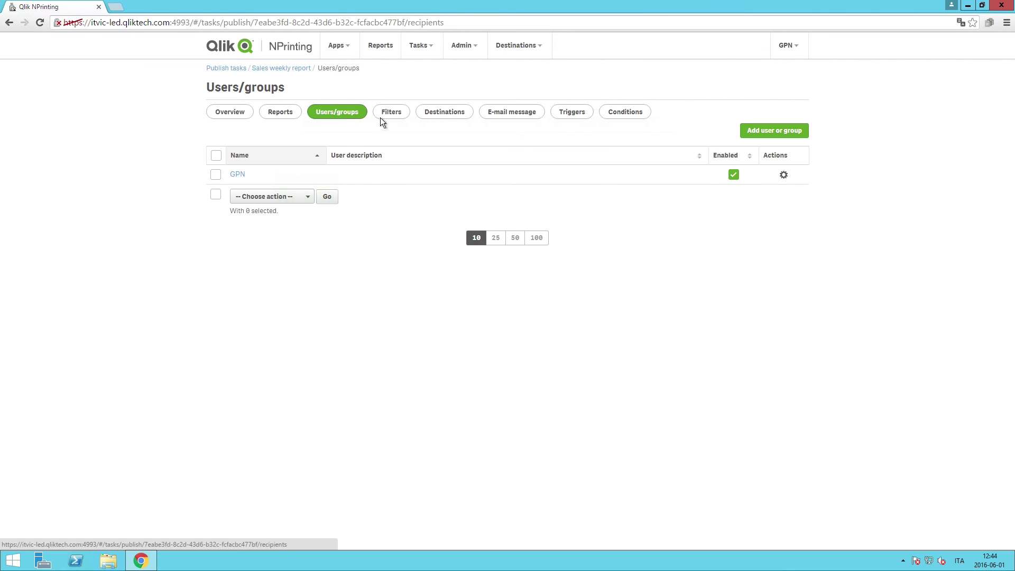
Enable Hub delivery alongside NewsStand, save, and run the task now
left_click(432, 119)
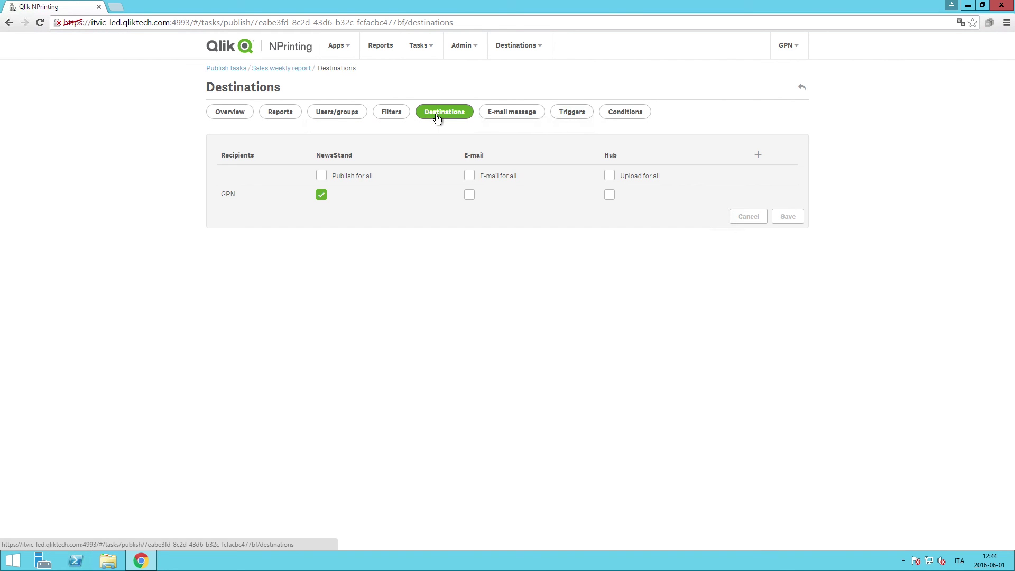
left_click(610, 194)
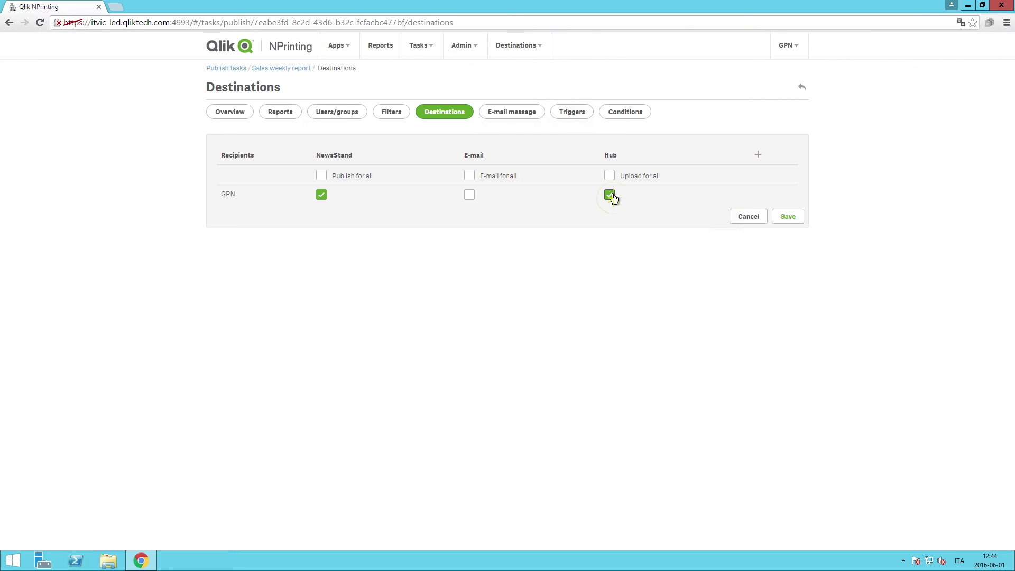
left_click(787, 218)
left_click(743, 88)
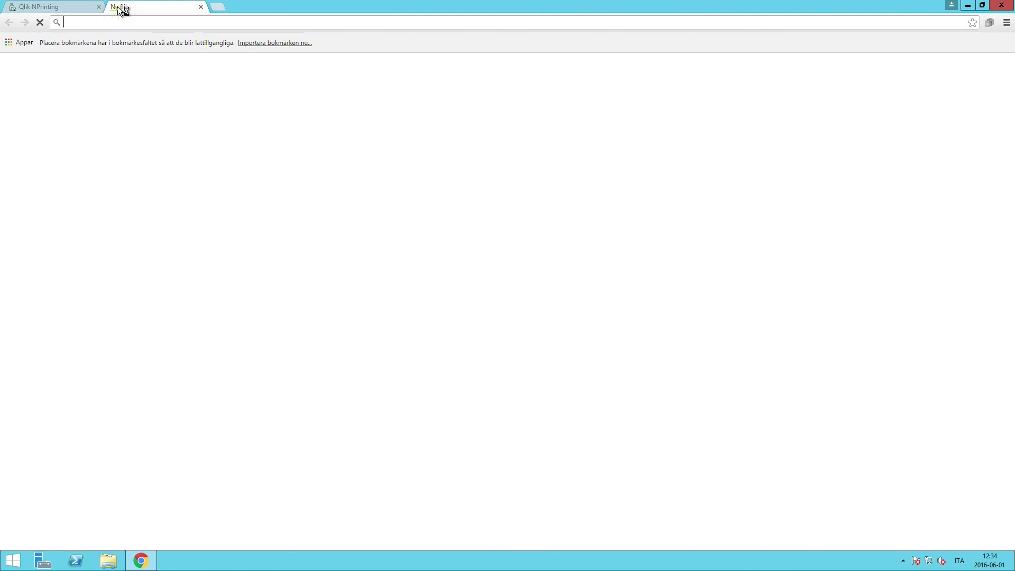
Load the Qlik Sense hub in a new tab and open the Weekly sales report PDF from Reports
type("https://itvic-led.qliktech.com/hub/")
key("Return")
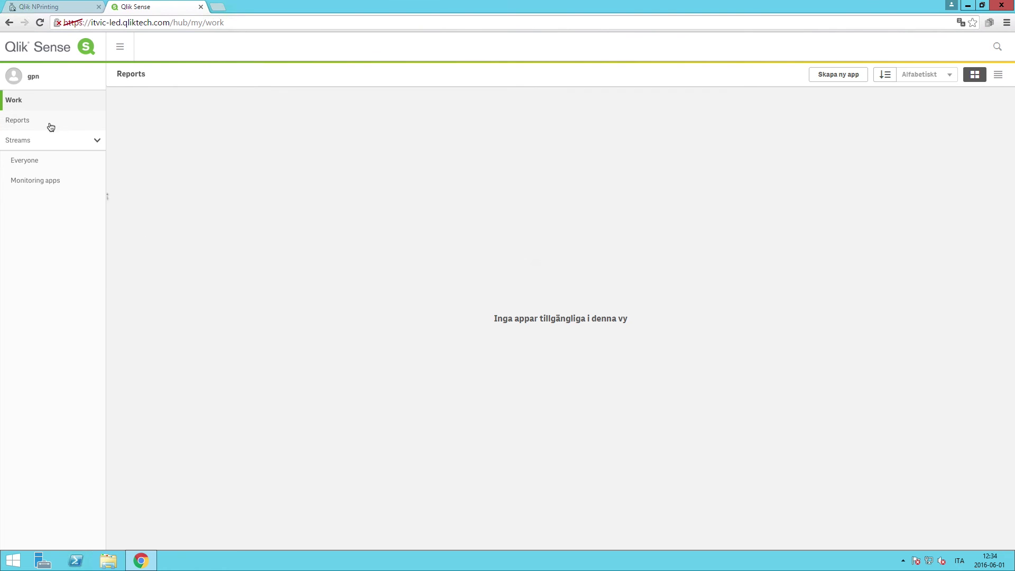
left_click(48, 124)
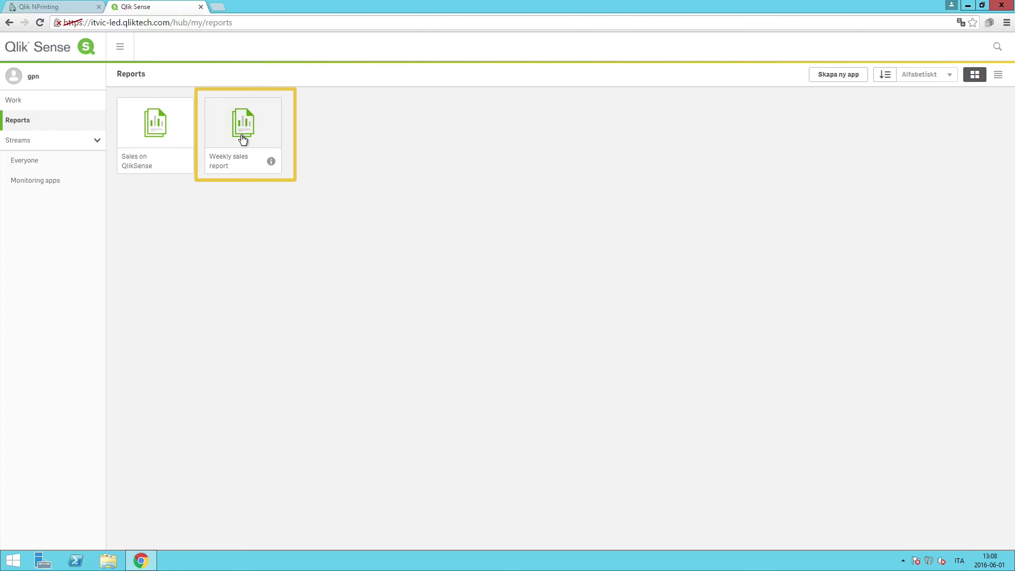
left_click(242, 139)
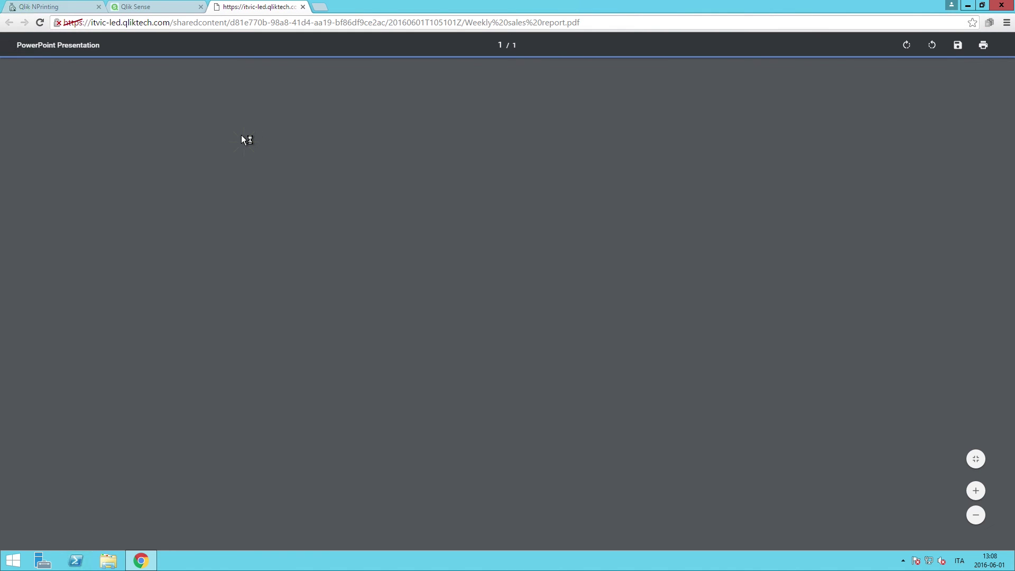